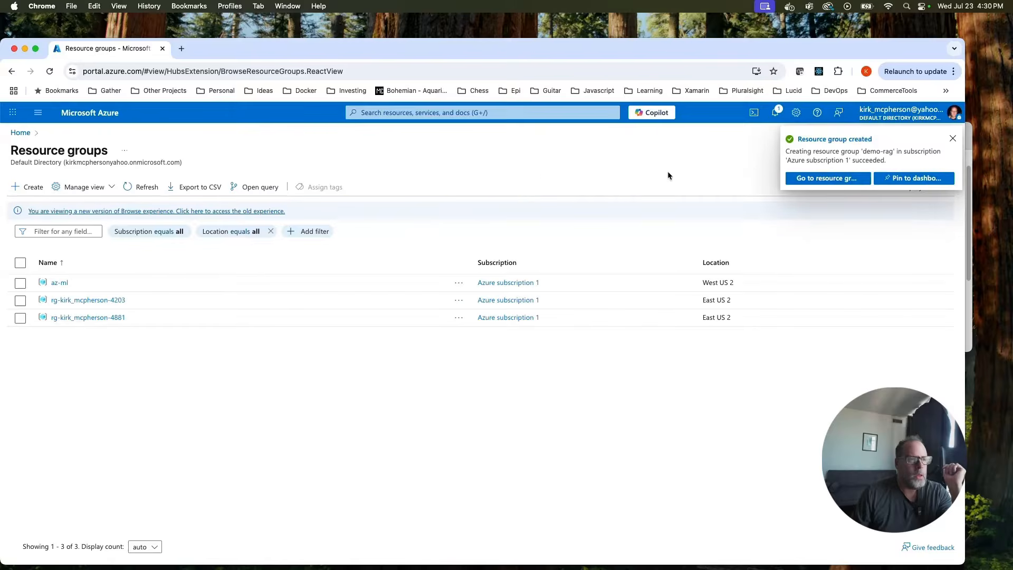
Bring up the portal-wide search and recent items.
click(438, 113)
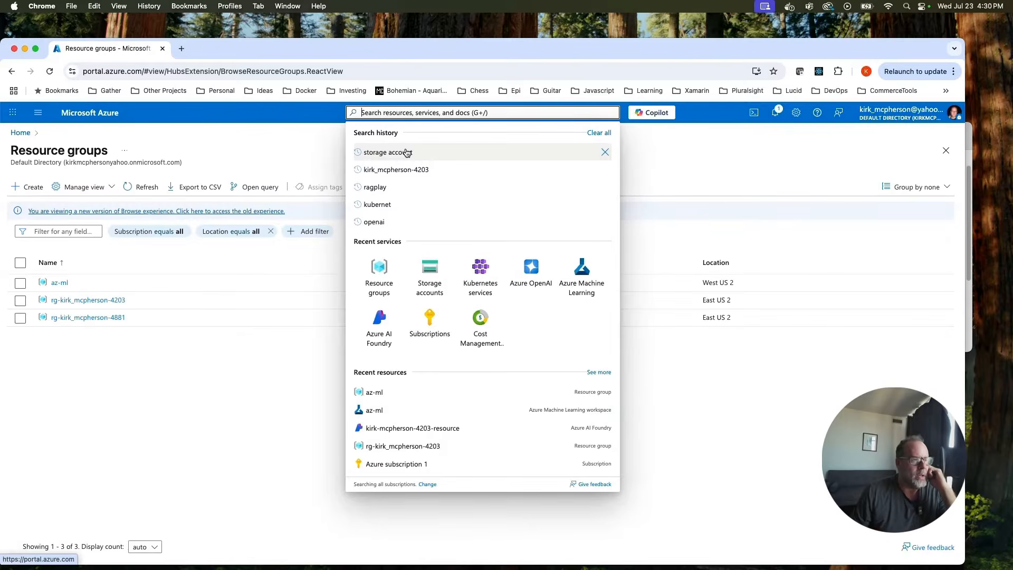
Find Storage accounts in the portal search and start a new storage account.
click(406, 153)
click(400, 185)
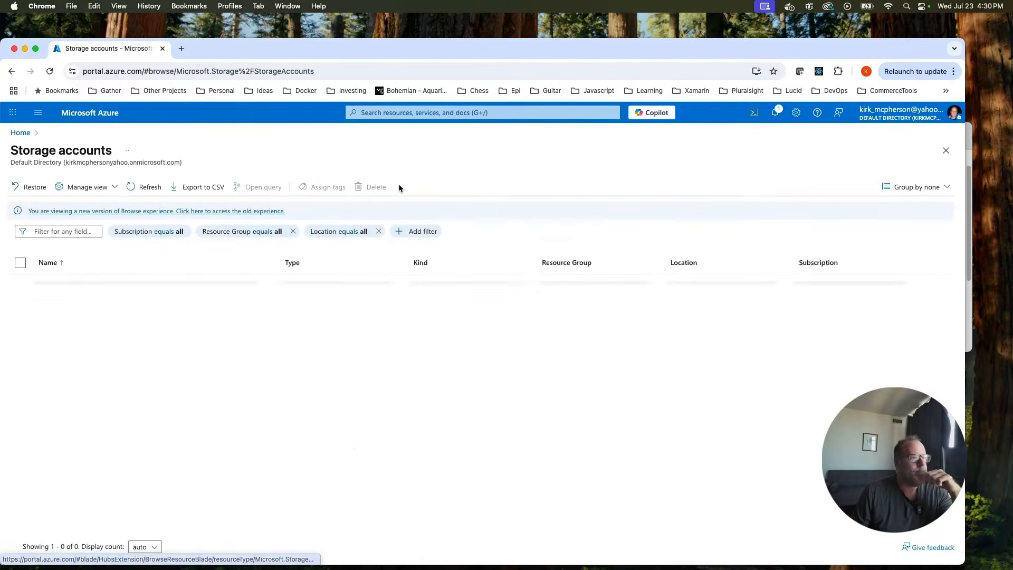
click(34, 193)
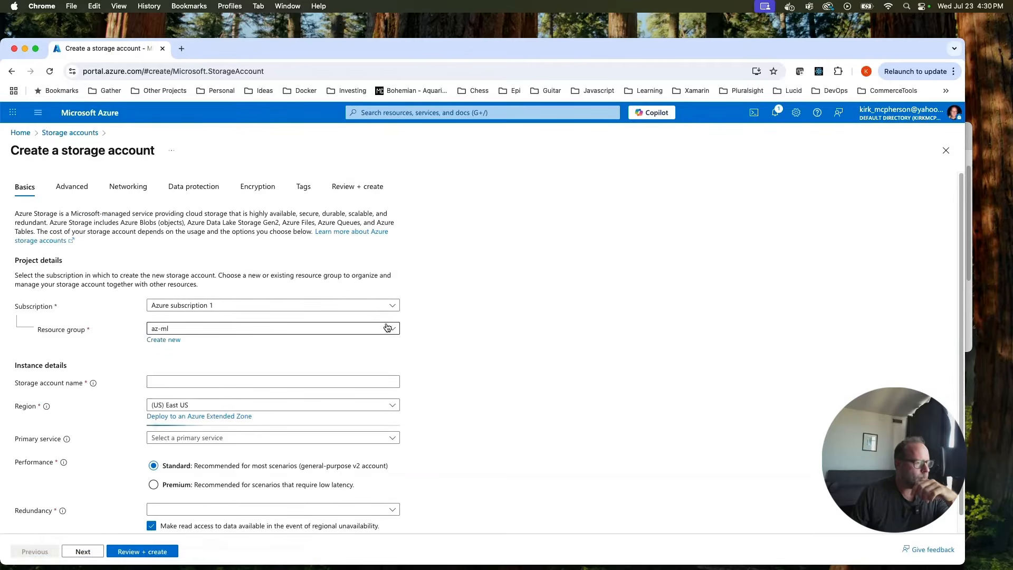
Put the storage account in demo-rag and name it demorags.
click(387, 328)
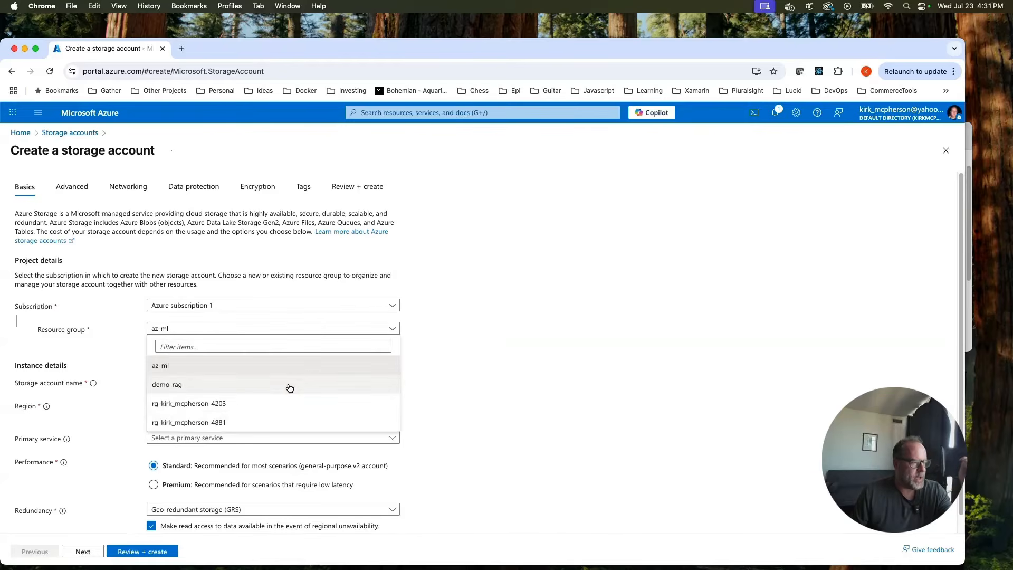
click(289, 387)
click(307, 380)
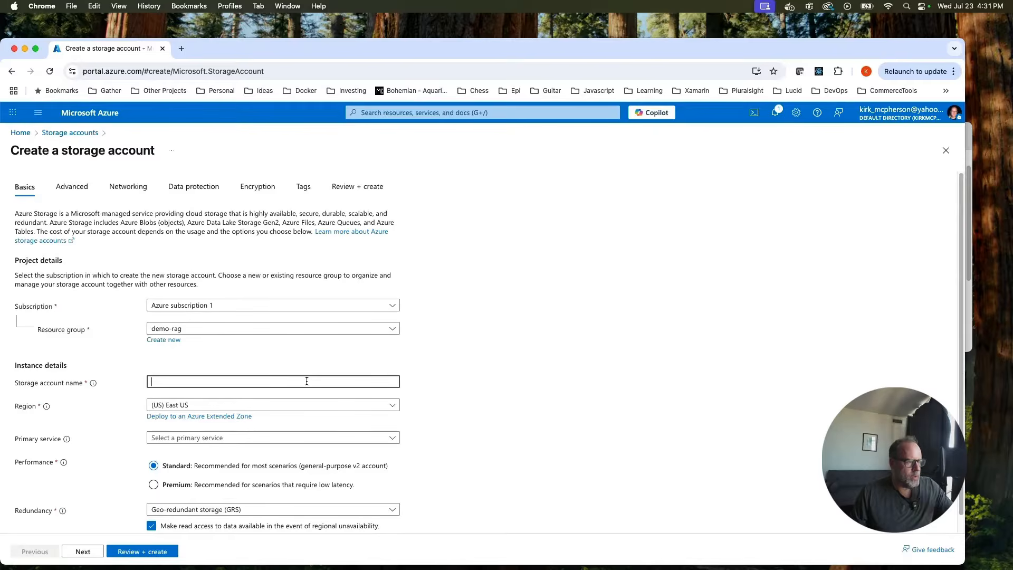
text(demo)
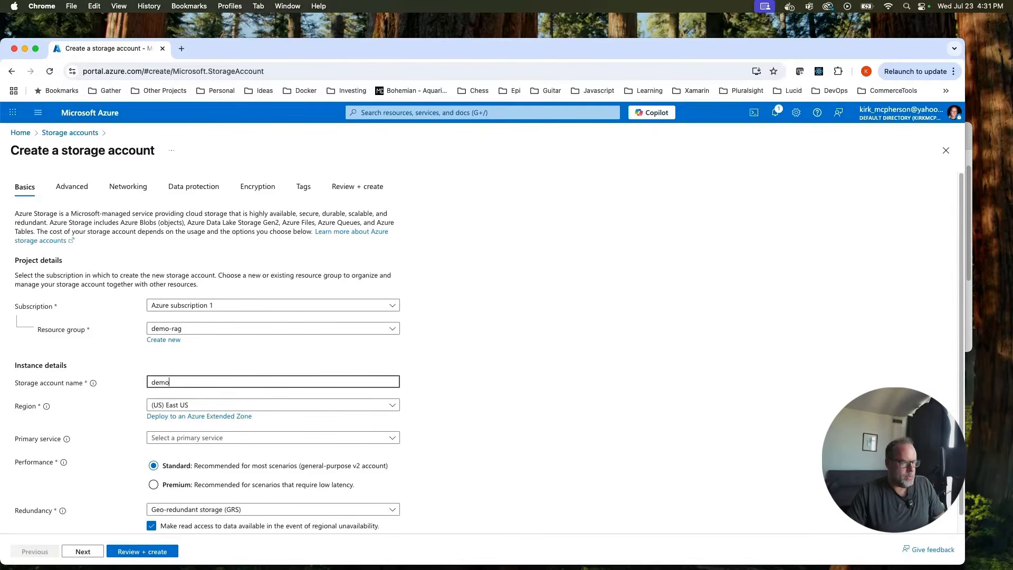
text(-rags)
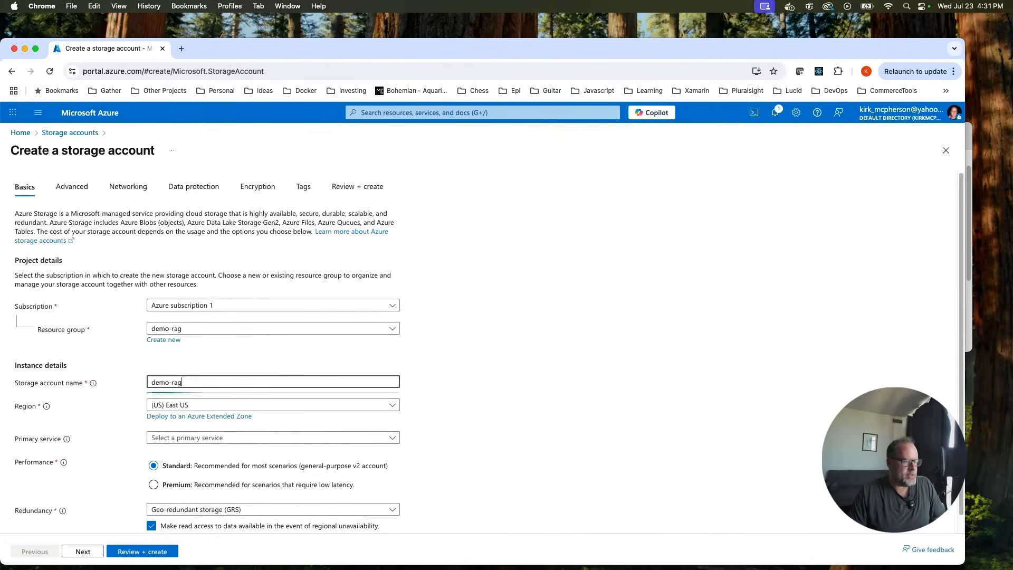
text(torage)
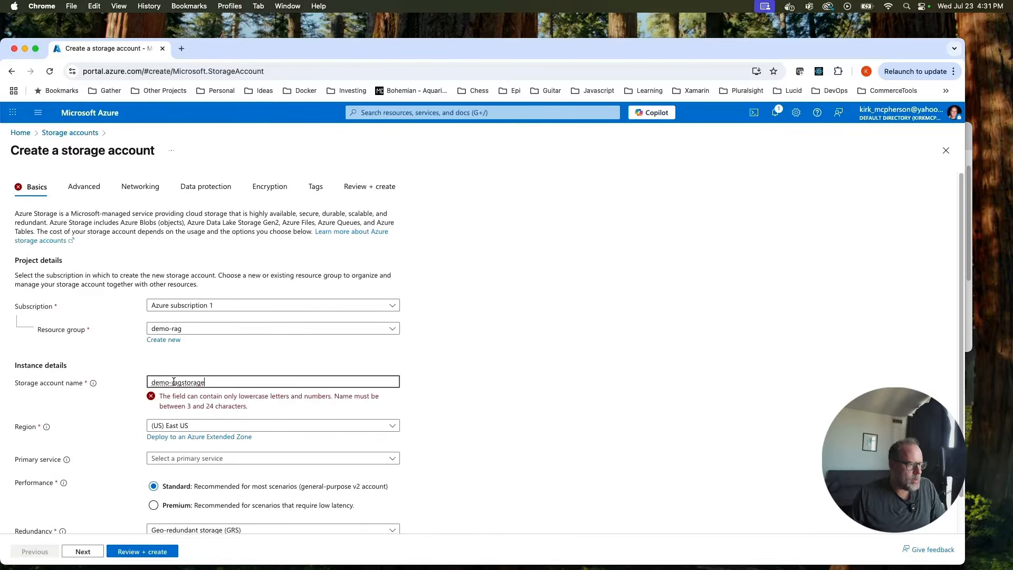
key(BackSpace)
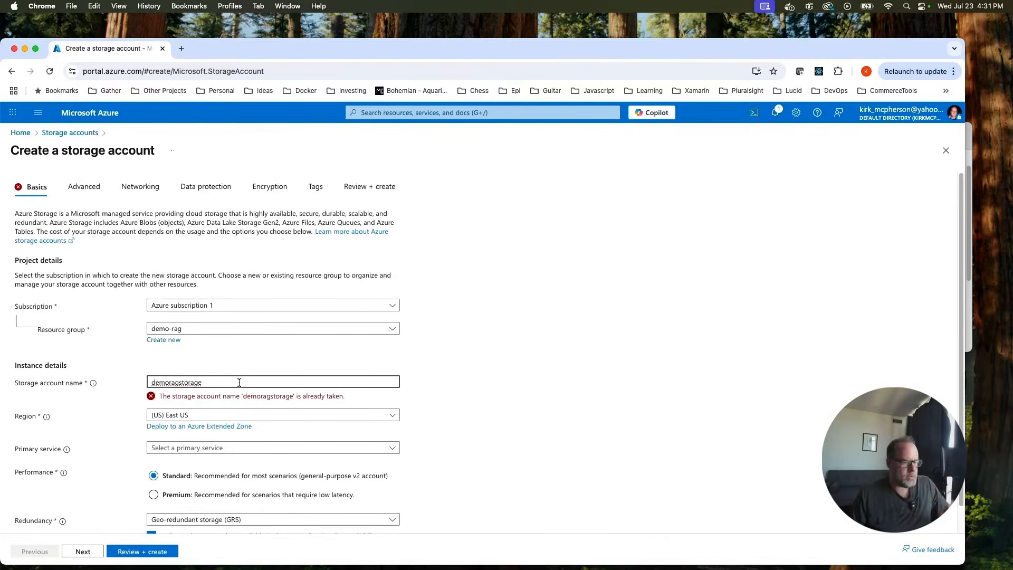
key(BackSpace)
key(BackSpace)
key(BackSpace)
key(BackSpace)
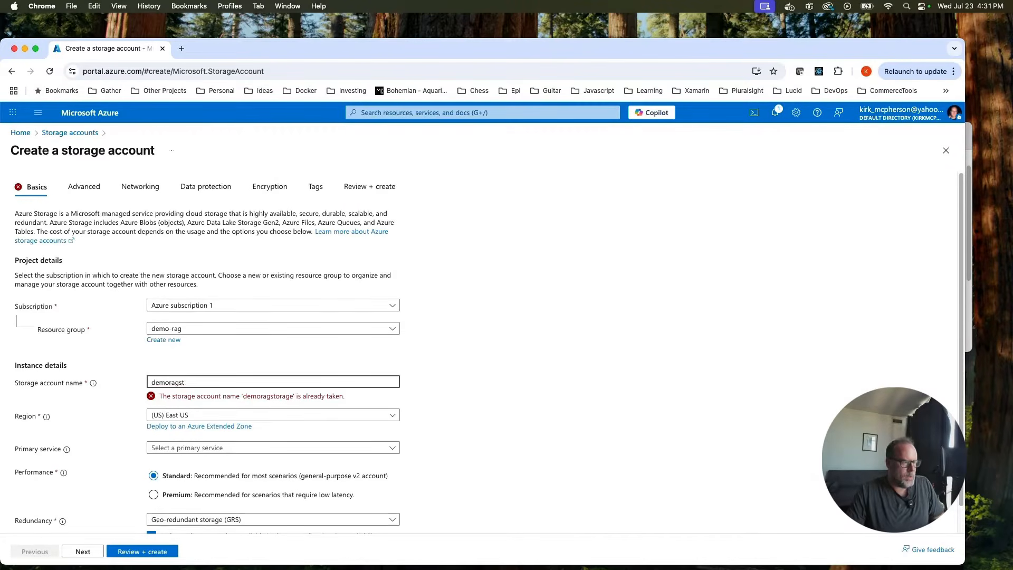
key(BackSpace)
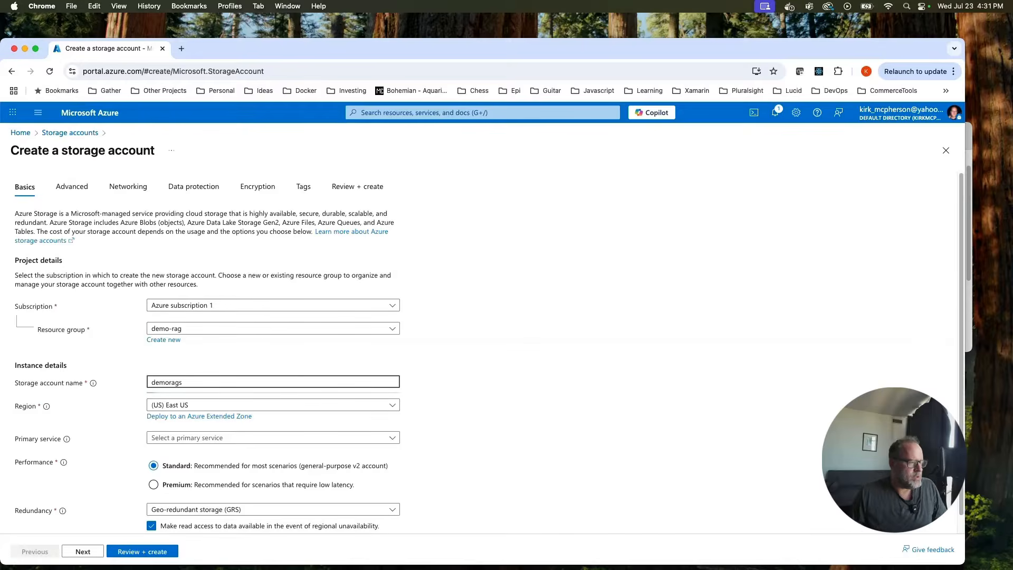
scroll(433, 356, down, 1)
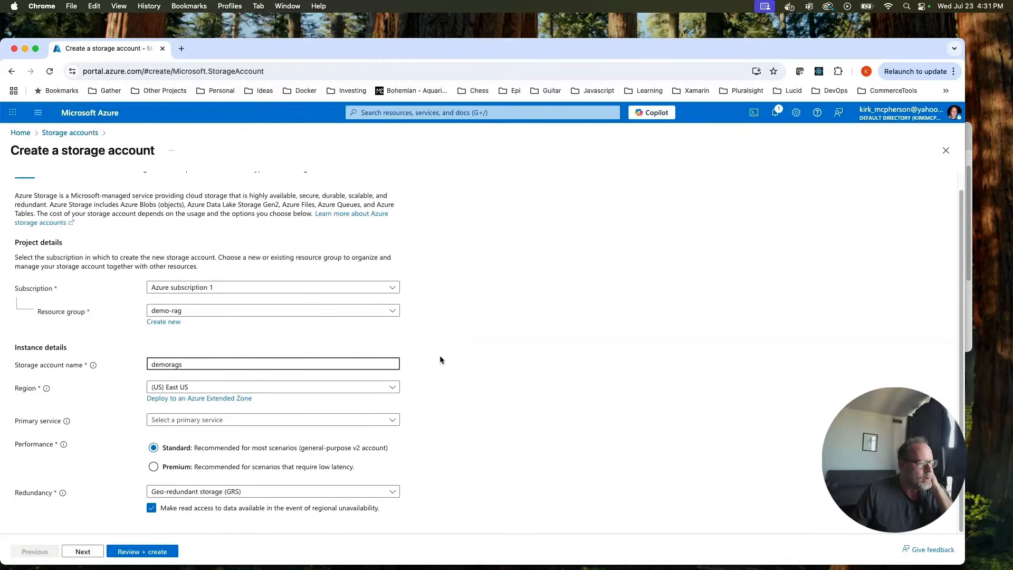
Review the demorags storage account settings and create it.
click(127, 551)
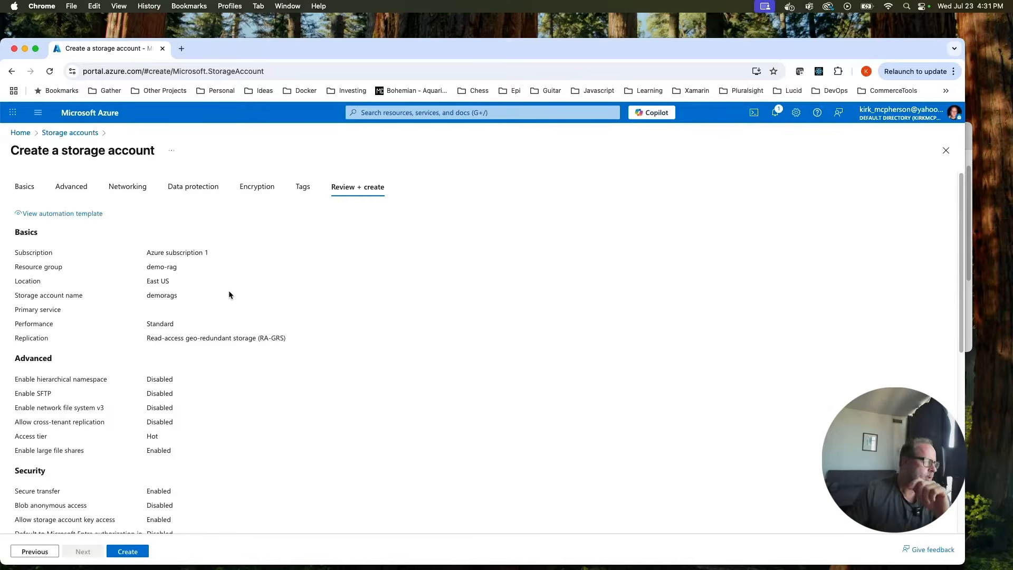
click(128, 552)
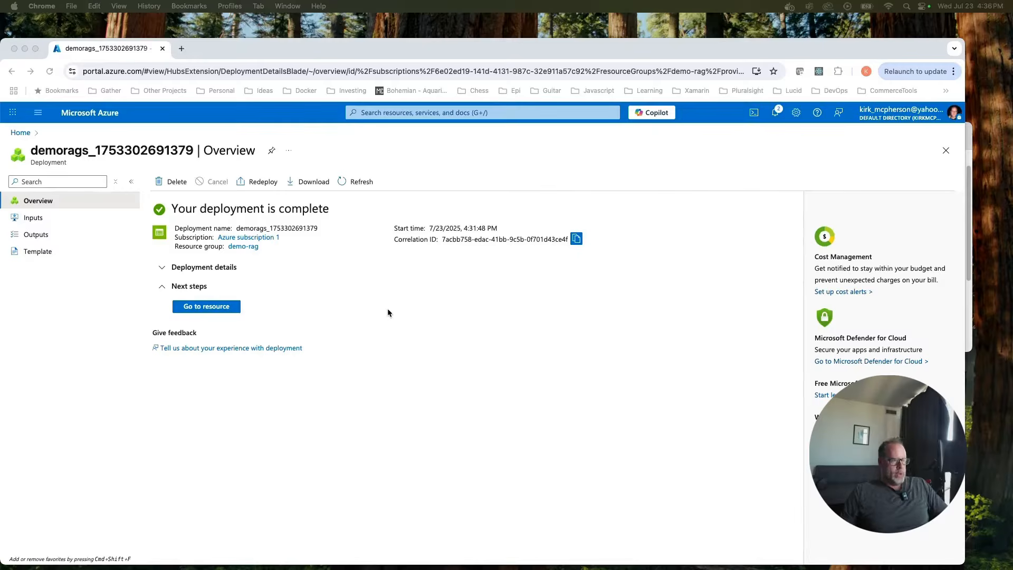
Open the demorags Containers list and bring the Kaggle Netflix dataset window forward.
click(217, 307)
click(217, 307)
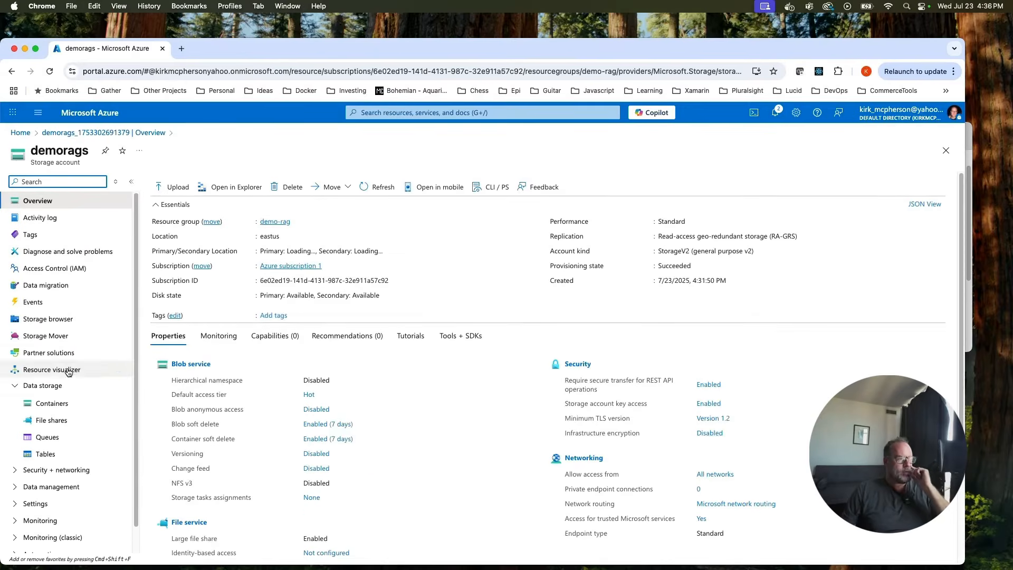
click(53, 403)
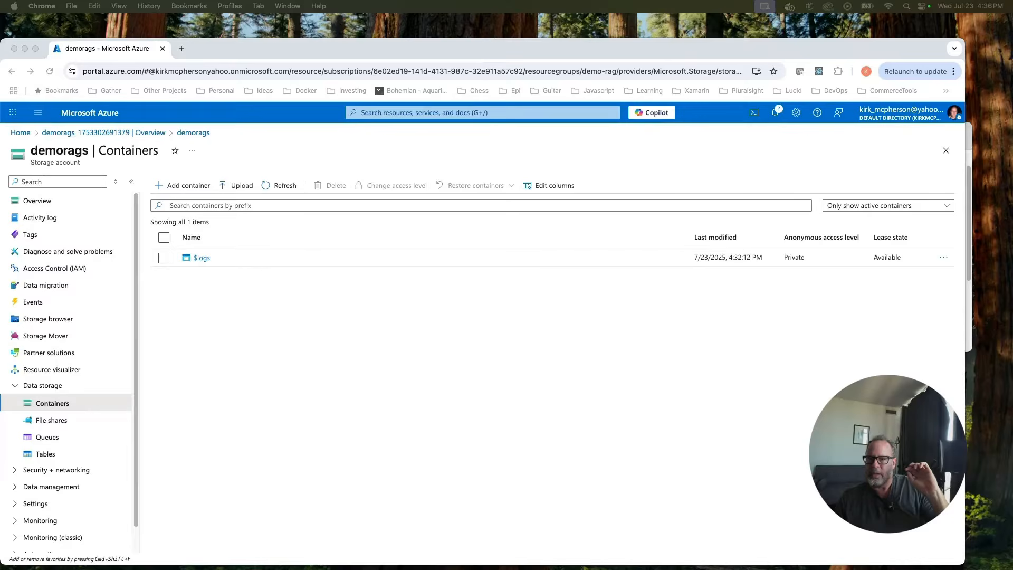
drag(1012, 55, 366, 55)
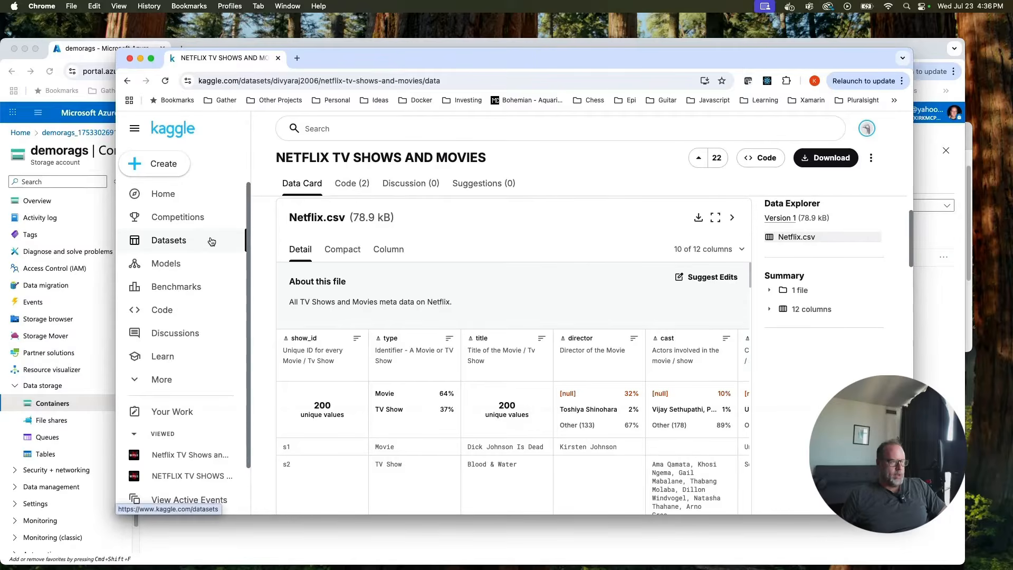
Scroll through the Kaggle Netflix dataset page and the Netflix.csv preview.
scroll(480, 228, down, 3)
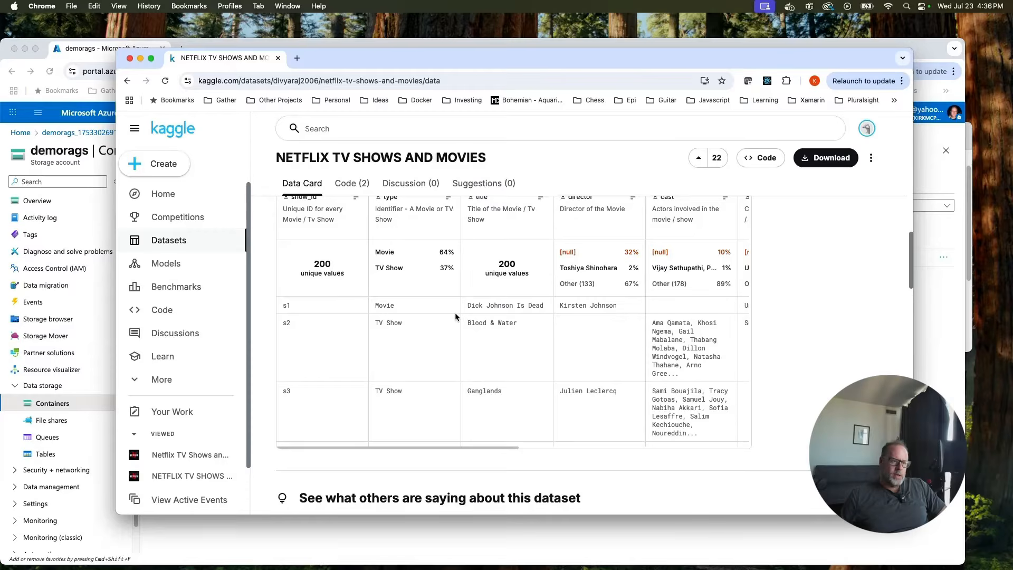
scroll(381, 363, down, 15)
scroll(383, 357, up, 15)
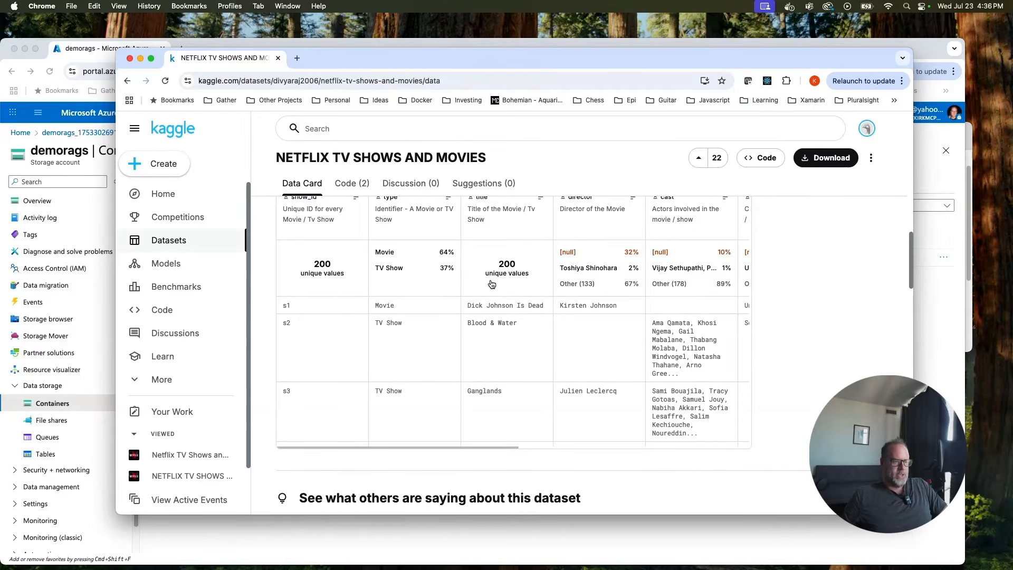
scroll(469, 309, up, 3)
scroll(469, 309, down, 3)
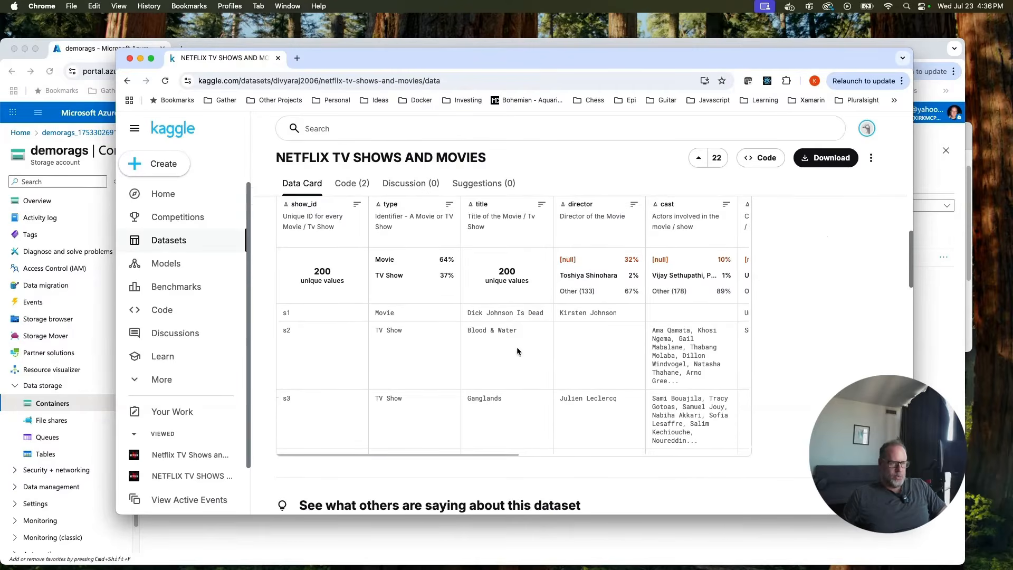
scroll(524, 354, down, 3)
scroll(477, 455, right, 10)
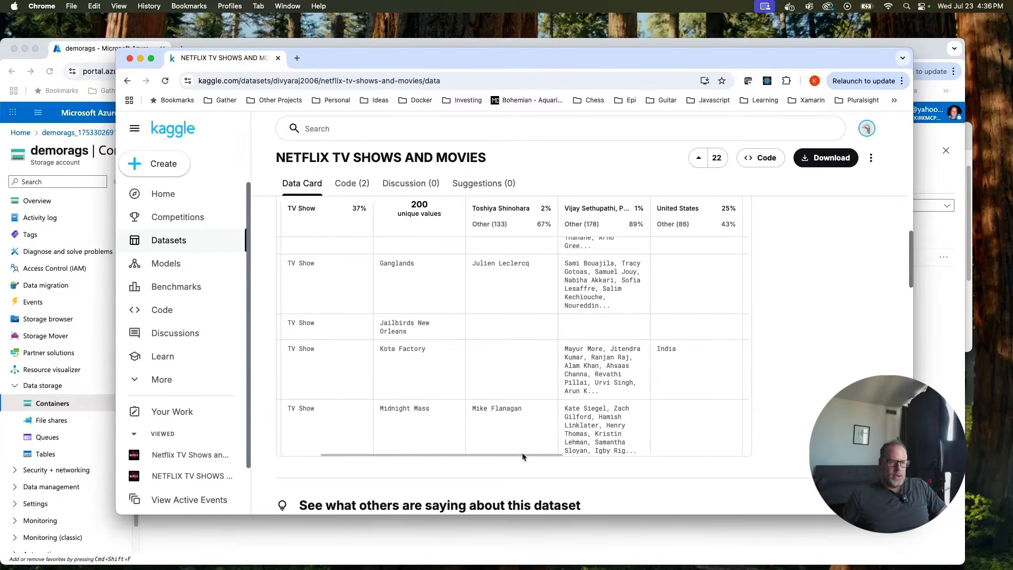
scroll(580, 454, left, 10)
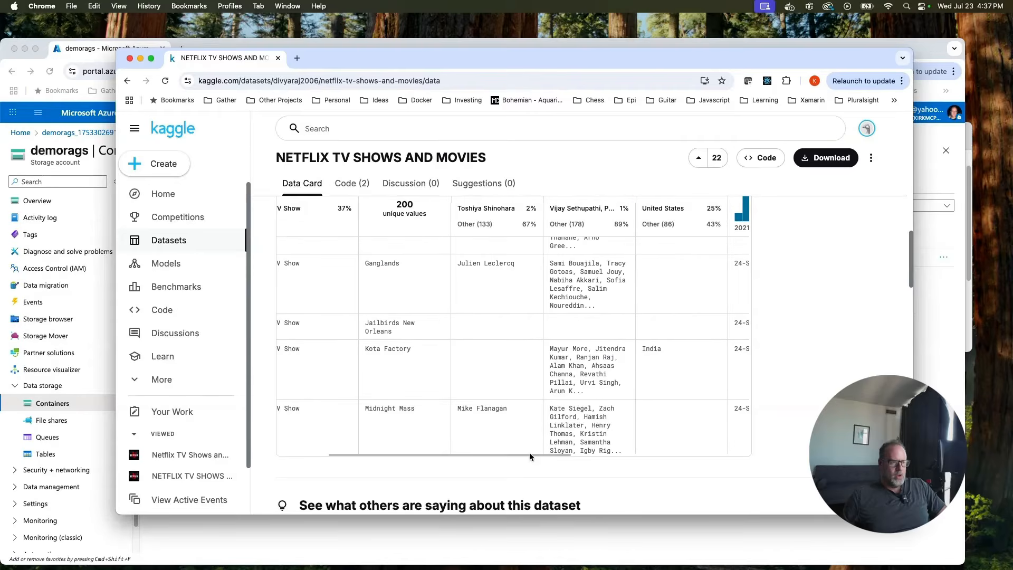
scroll(437, 318, up, 5)
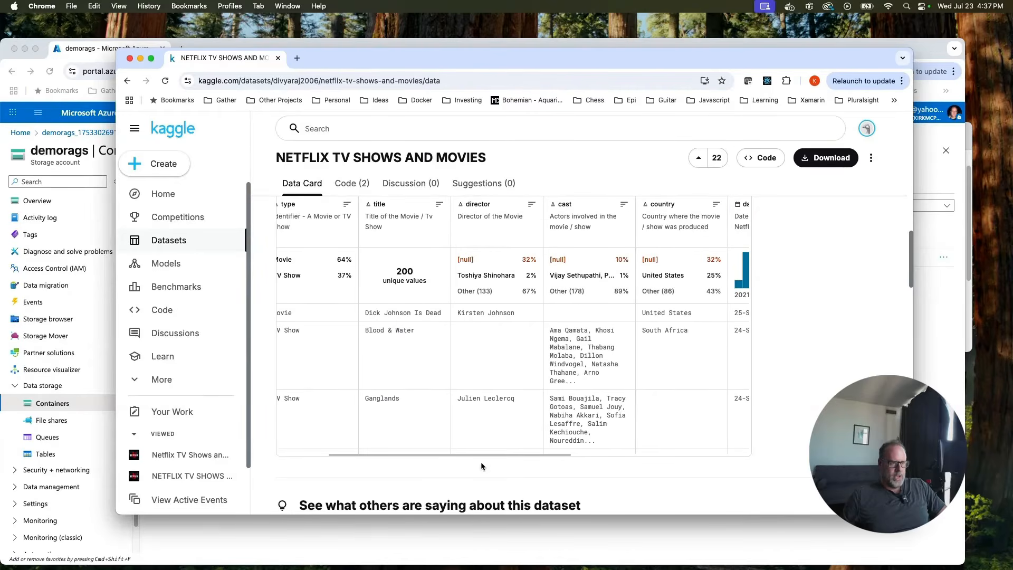
scroll(517, 385, up, 15)
scroll(631, 369, down, 5)
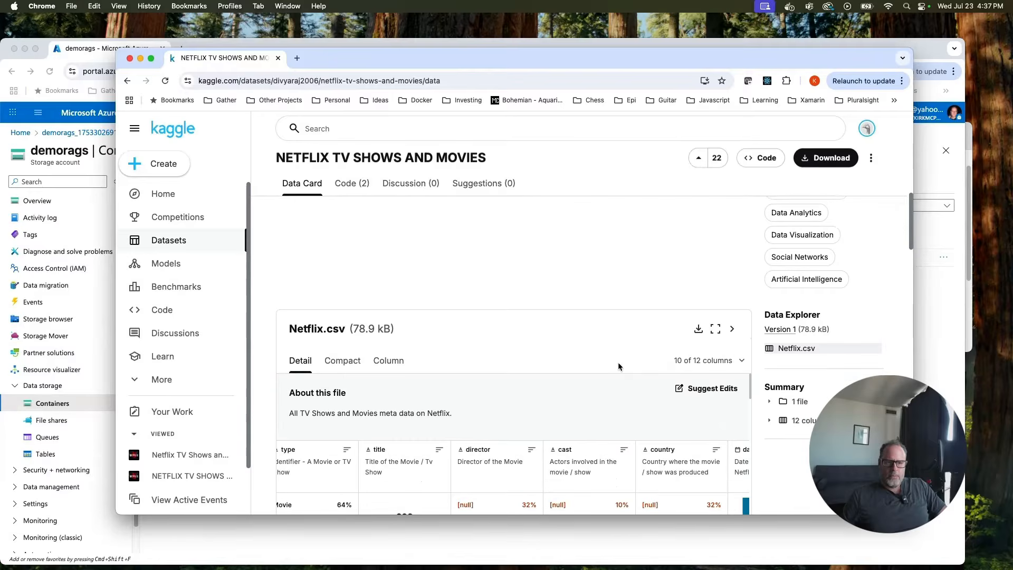
Add the description column to the Netflix.csv preview table.
click(742, 360)
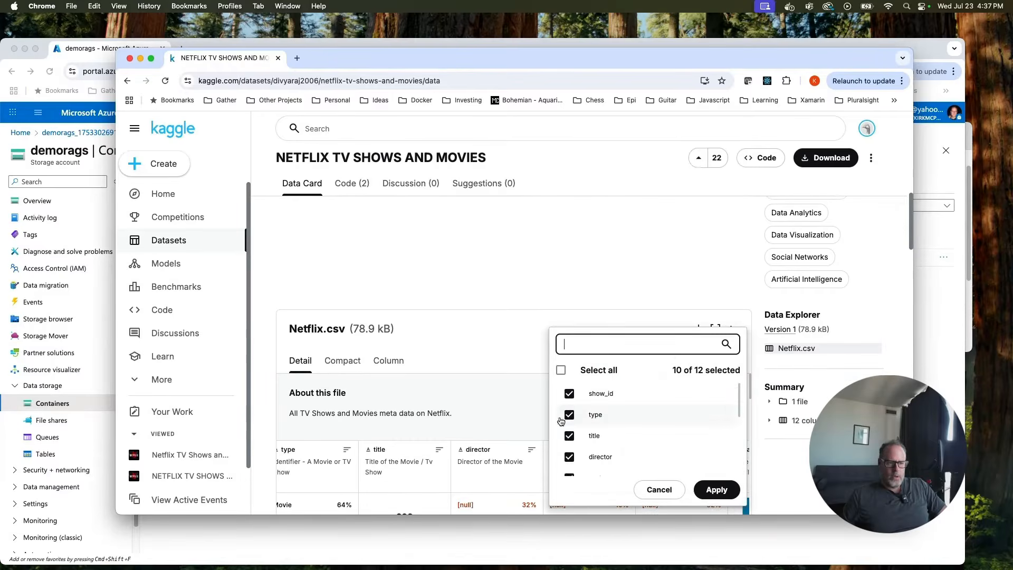
scroll(612, 417, down, 5)
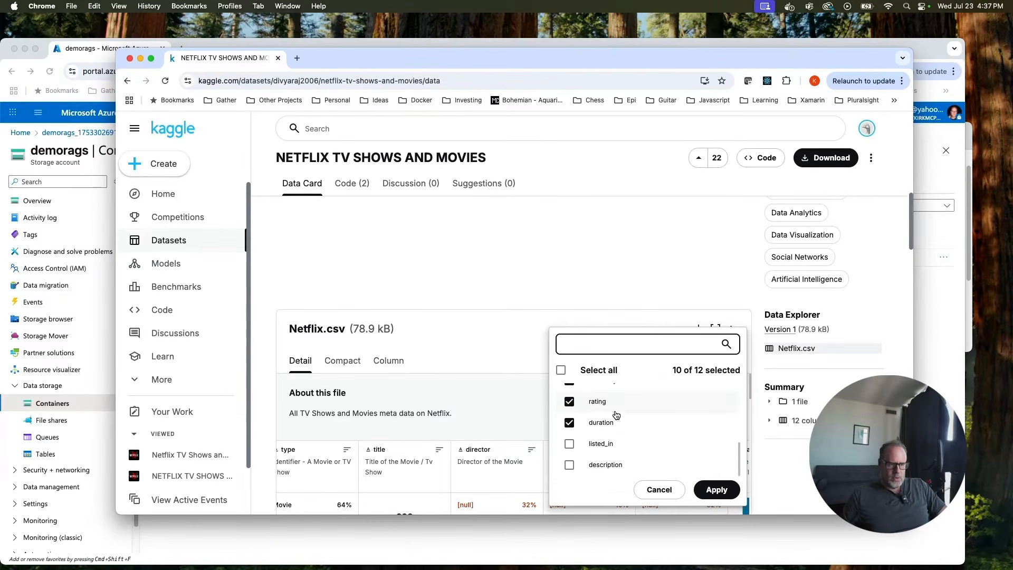
click(569, 464)
click(712, 489)
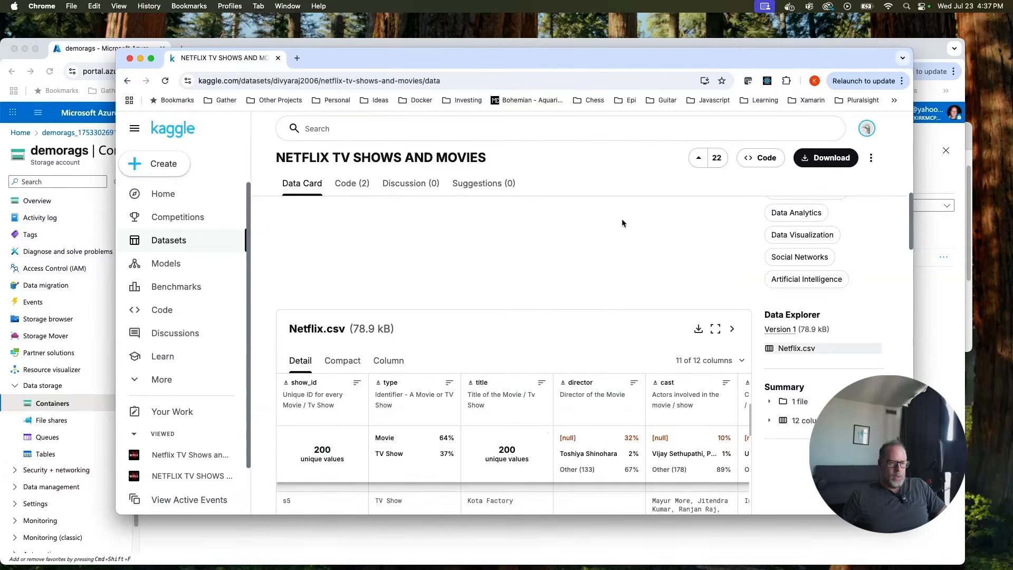
Look through the expanded Netflix.csv table, then return to the Azure portal window.
scroll(621, 218, down, 3)
scroll(607, 438, down, 3)
scroll(734, 447, down, 3)
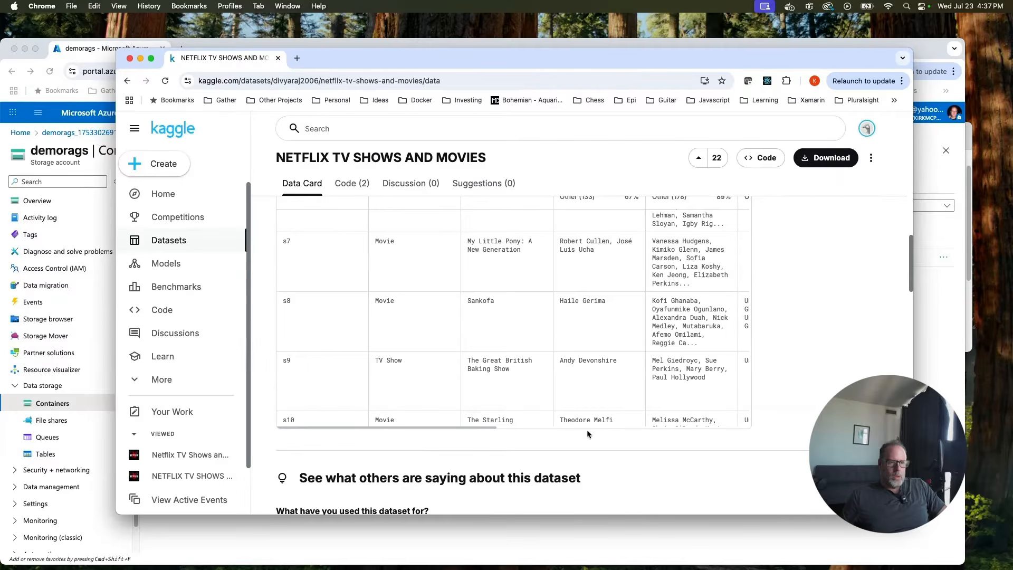
scroll(488, 424, right, 10)
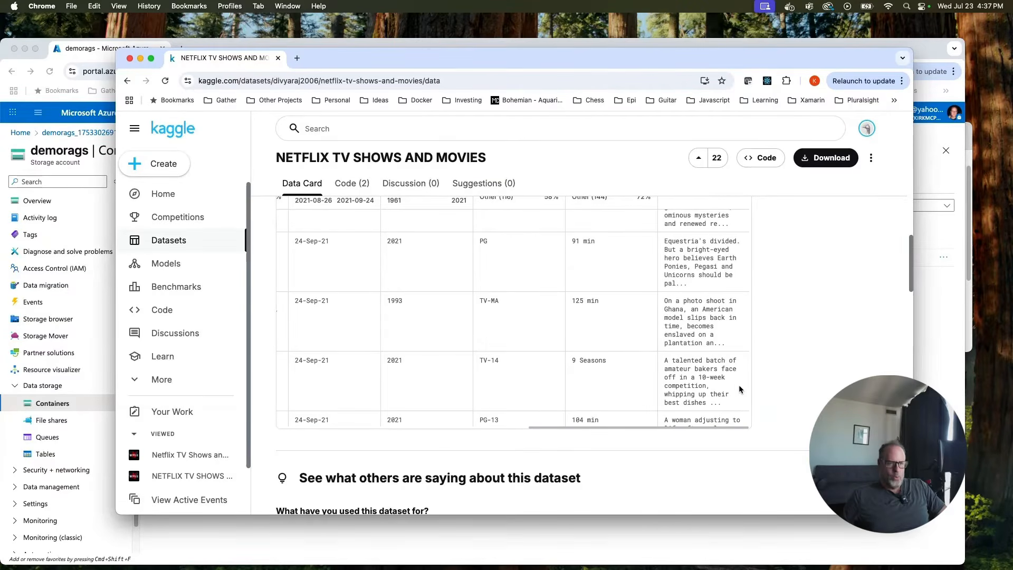
scroll(788, 364, up, 1)
scroll(787, 362, up, 1)
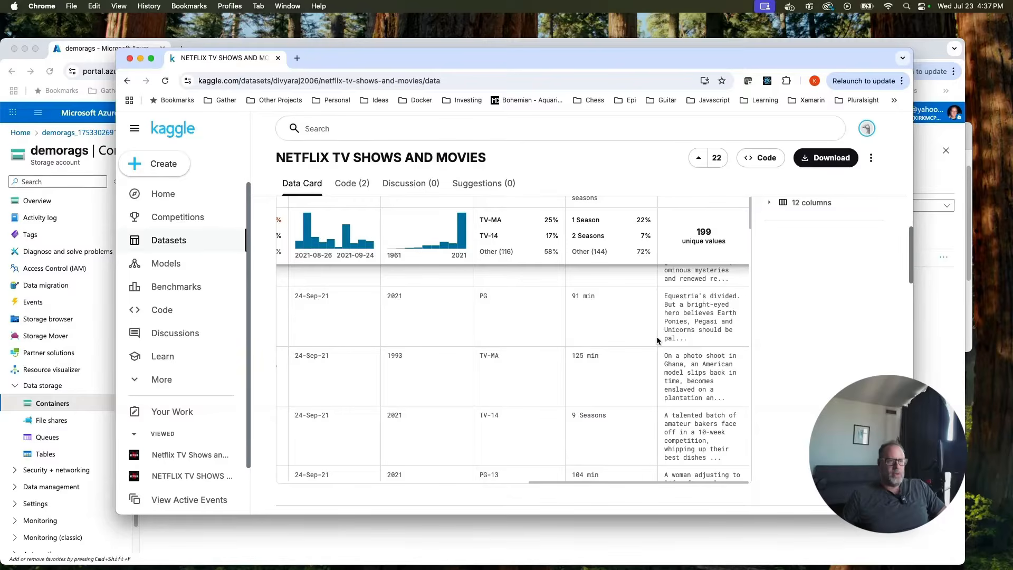
scroll(656, 340, up, 10)
scroll(662, 319, up, 3)
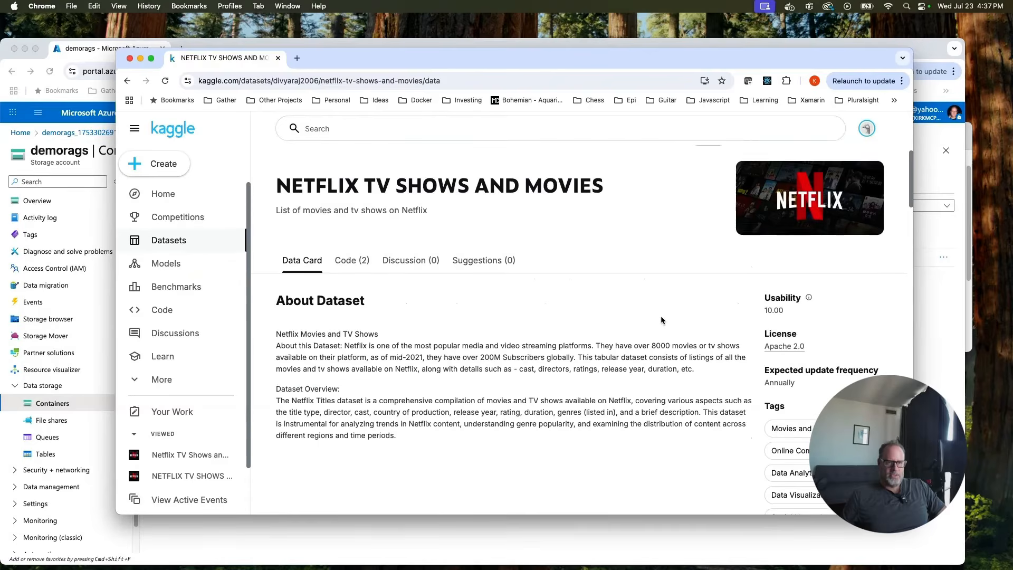
scroll(635, 328, down, 5)
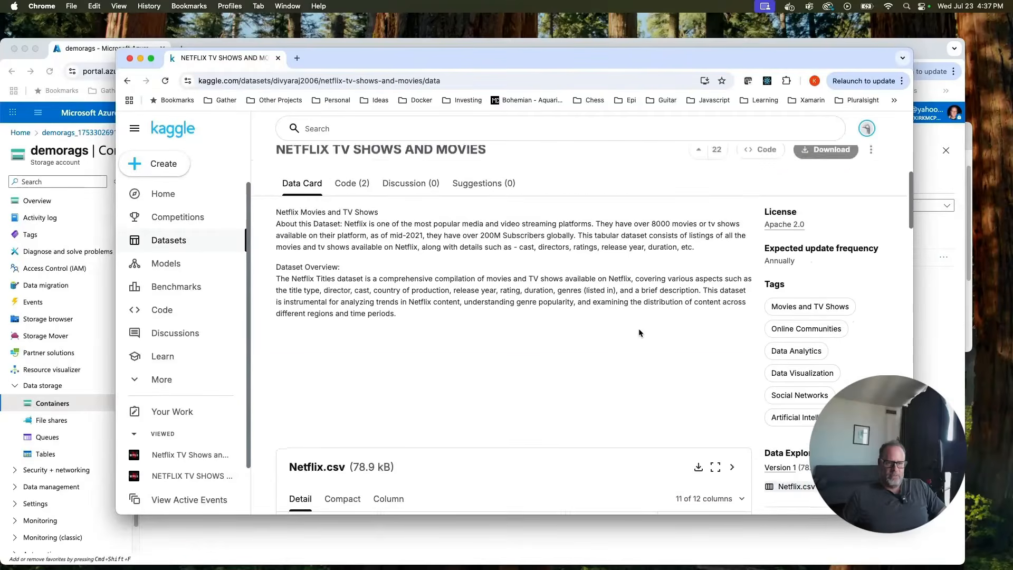
drag(791, 348, 792, 351)
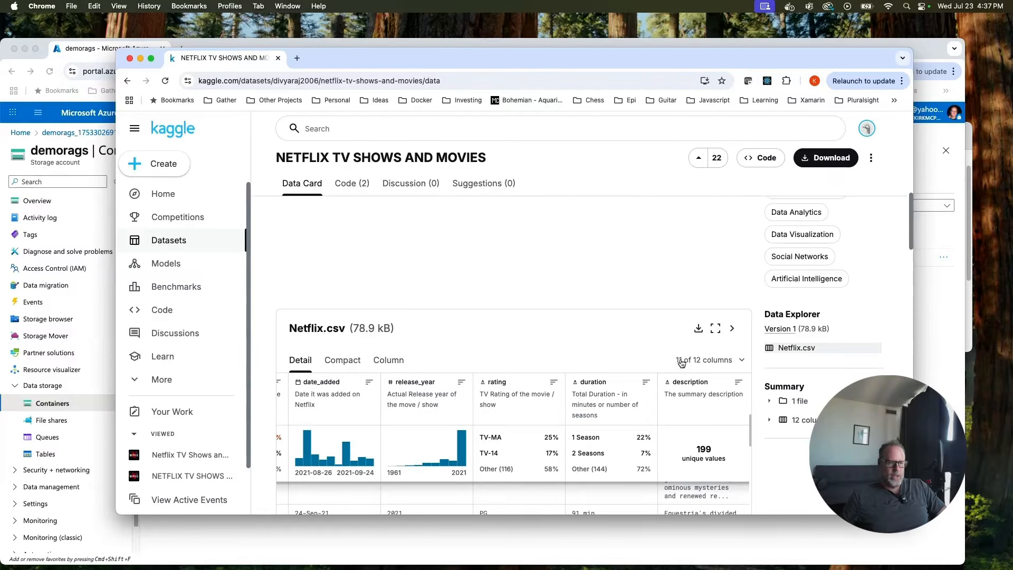
click(928, 331)
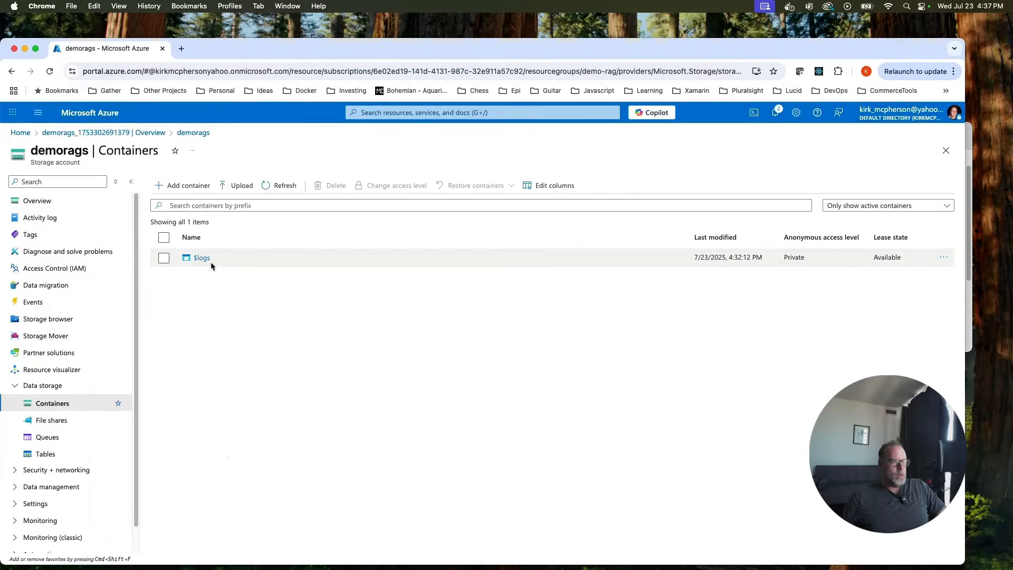
Create a container named netflix in the demorags storage account.
click(164, 185)
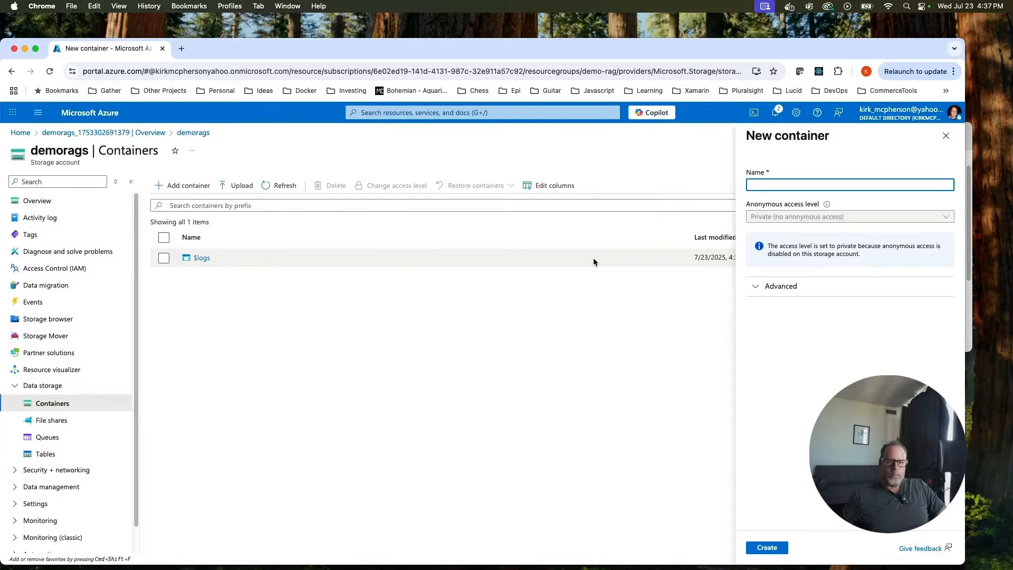
text(netflix)
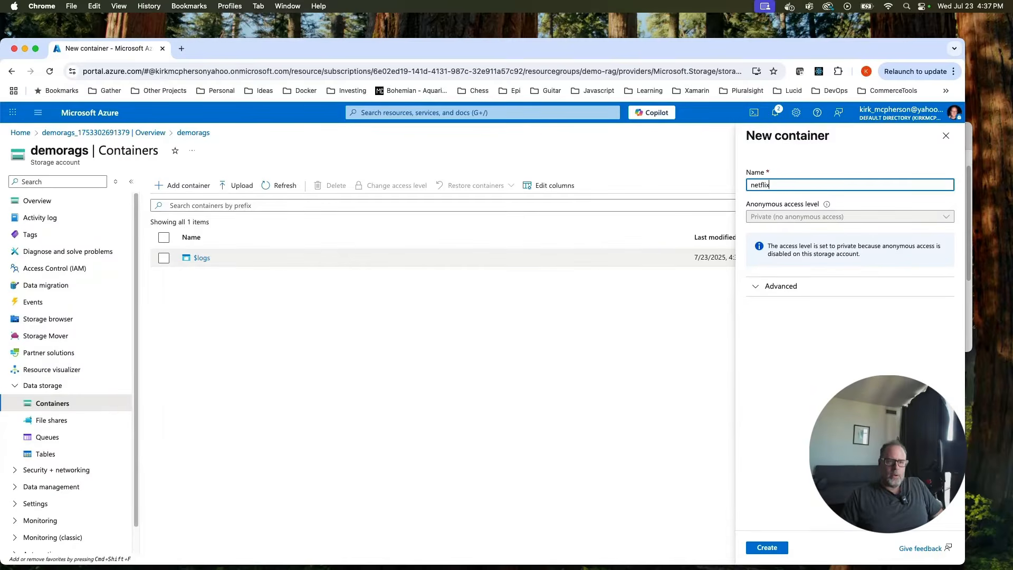
click(766, 549)
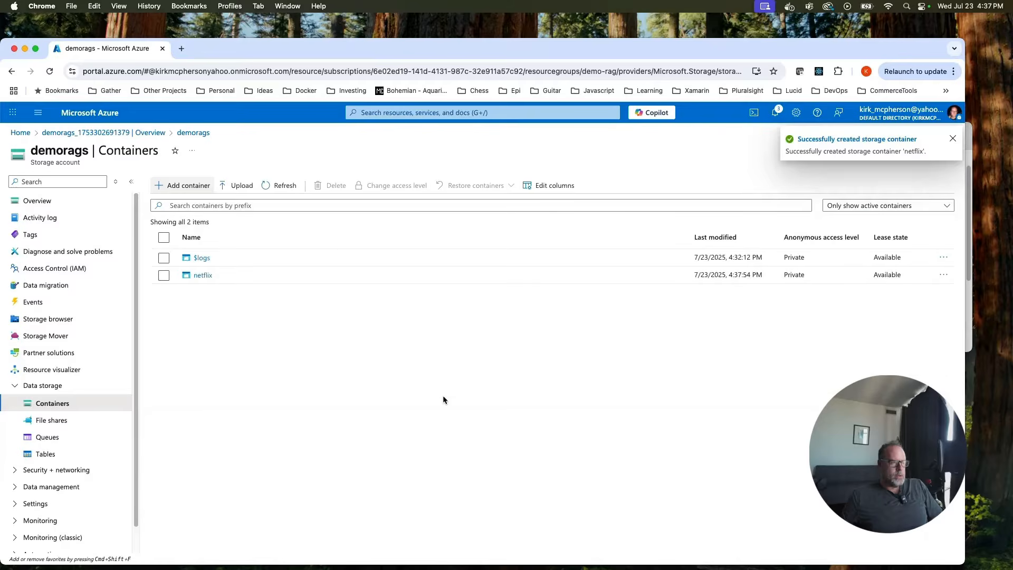
Choose Netflix.csv as the file to upload into the netflix container.
click(202, 274)
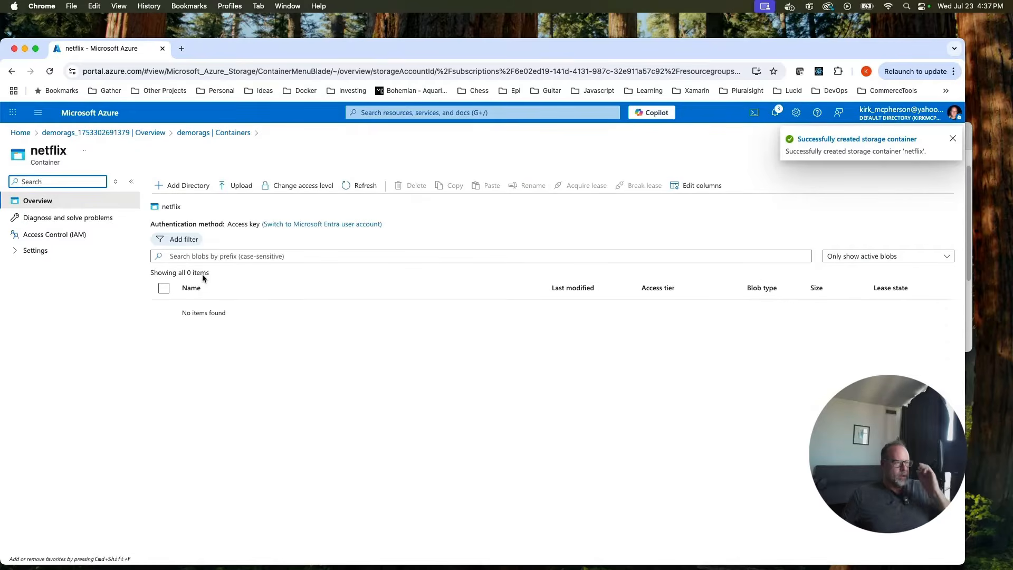
click(230, 188)
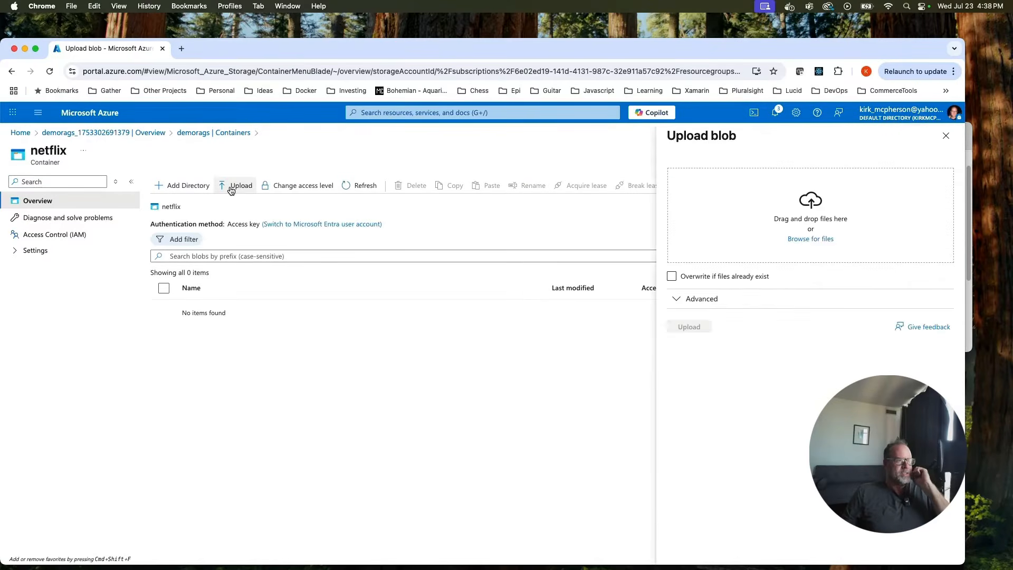
click(811, 238)
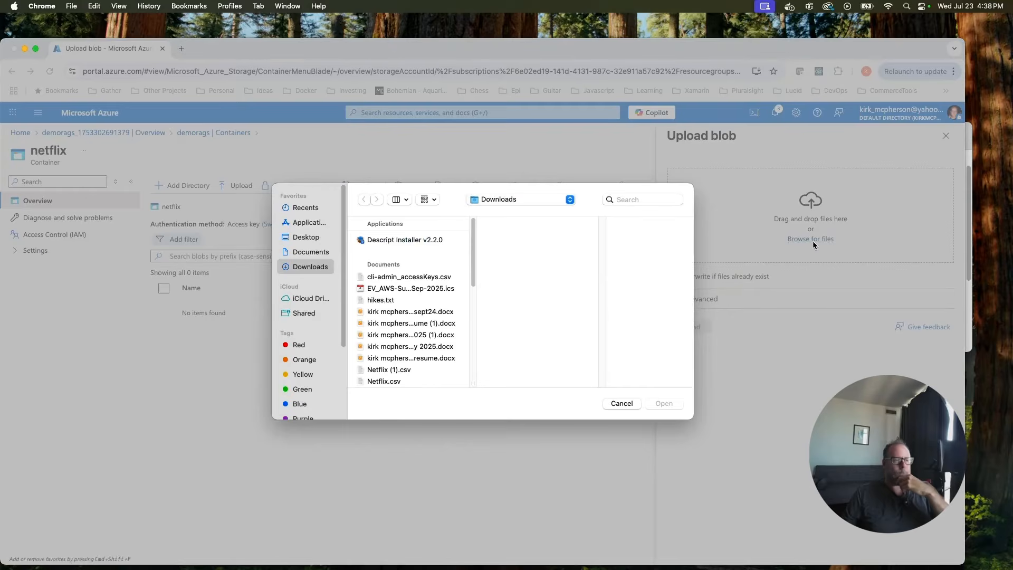
click(382, 380)
click(664, 404)
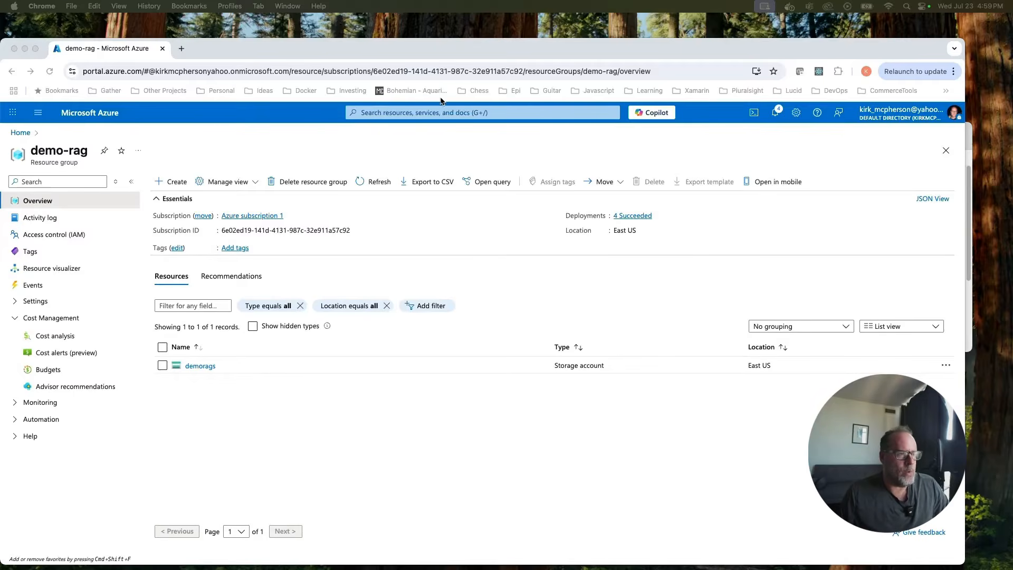
Search for Azure OpenAI and start creating a new resource.
click(448, 113)
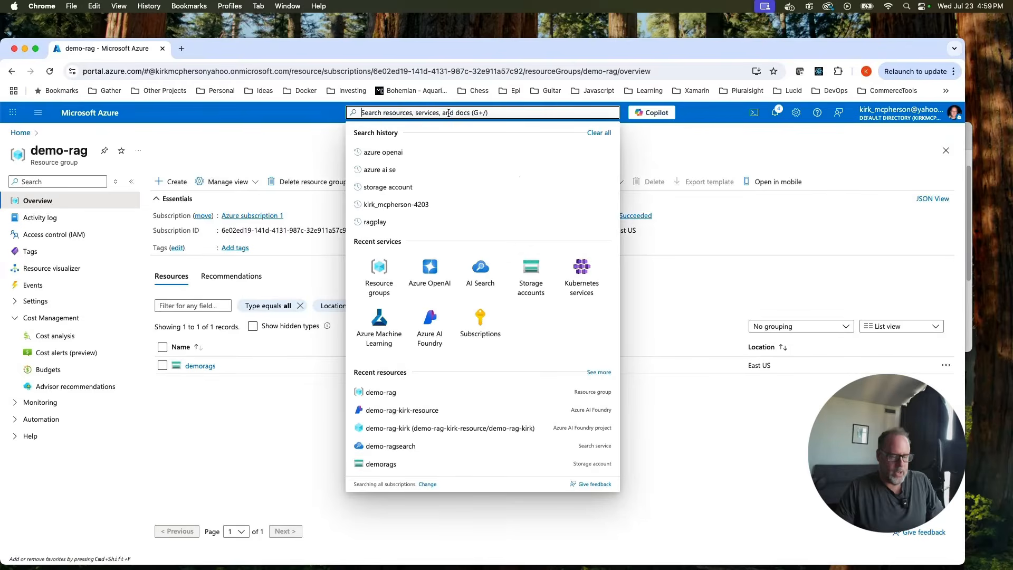
text(op)
key(BackSpace)
key(BackSpace)
text(az)
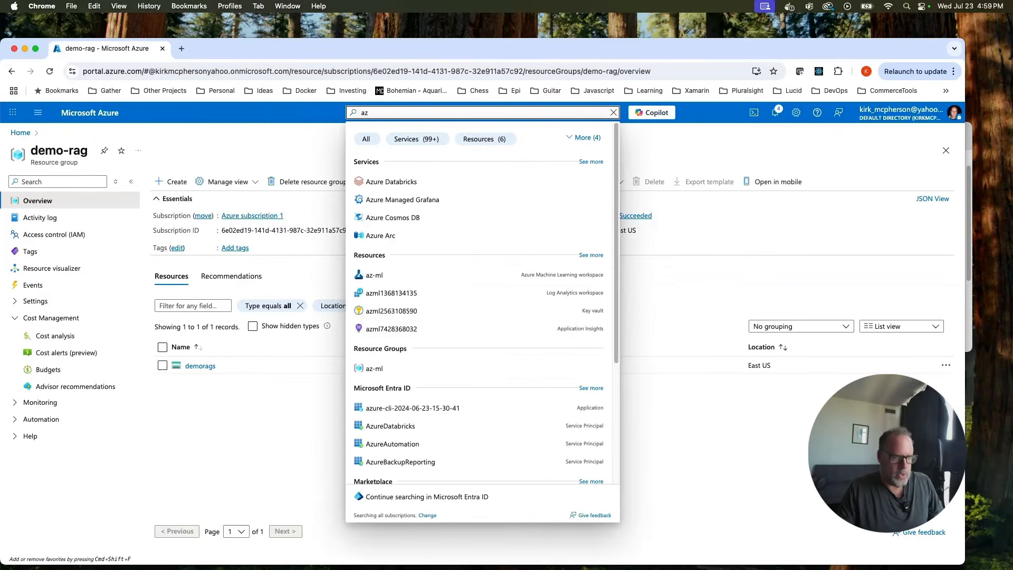
text(ure op)
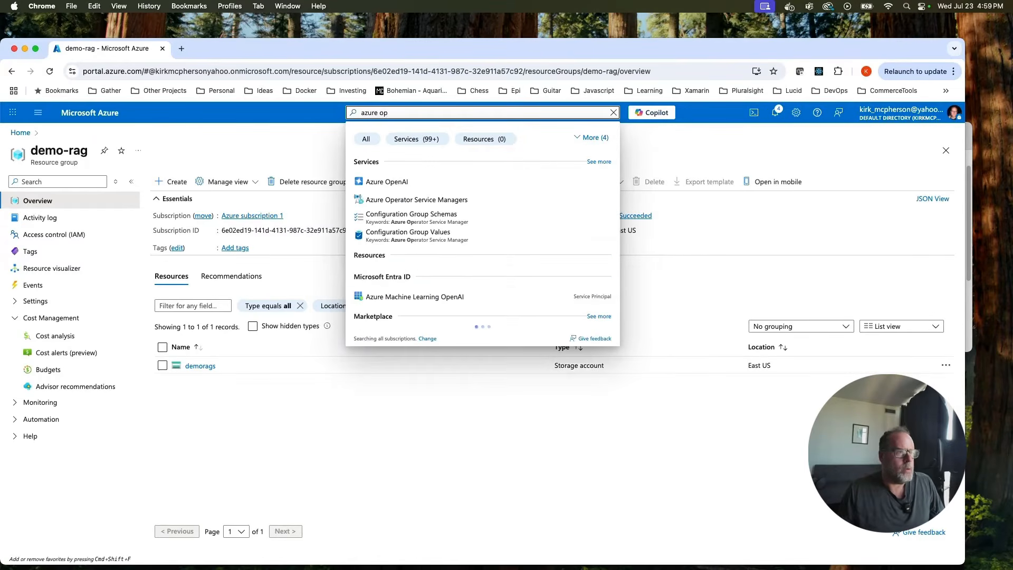
click(399, 181)
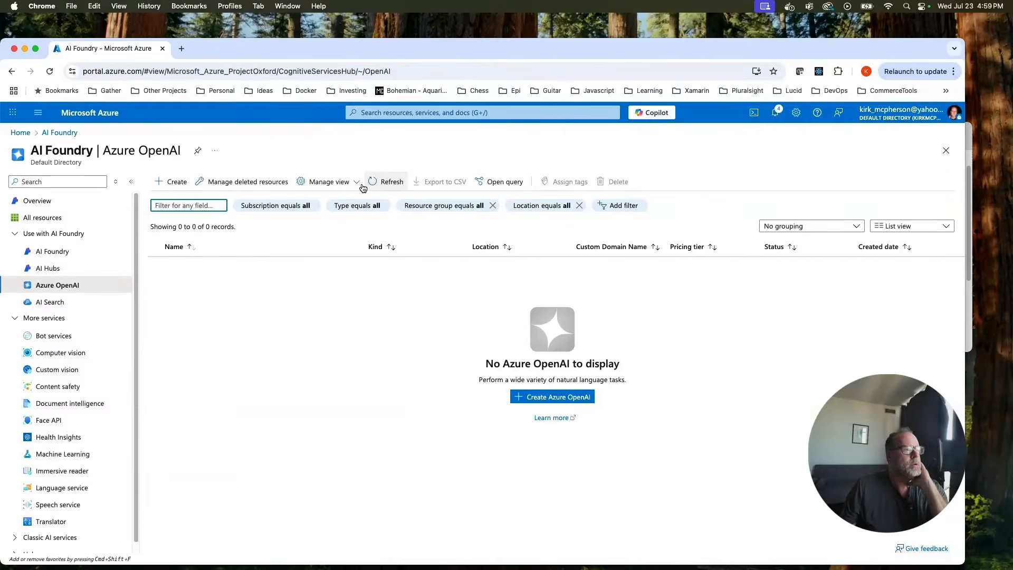
click(176, 182)
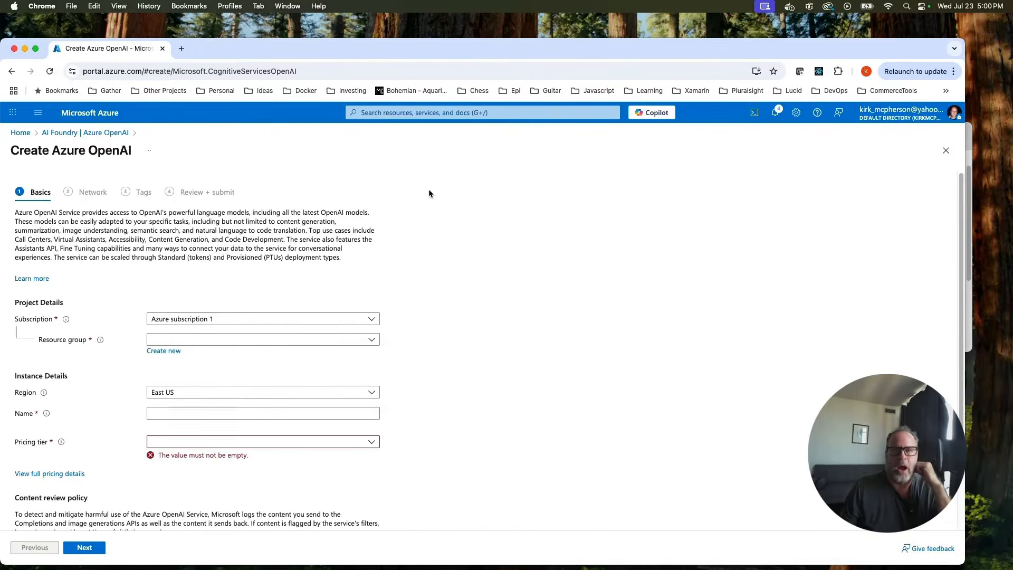
Set resource group demo-rag, name kirk-demo-openai, and Standard S0 pricing tier.
click(367, 341)
click(263, 391)
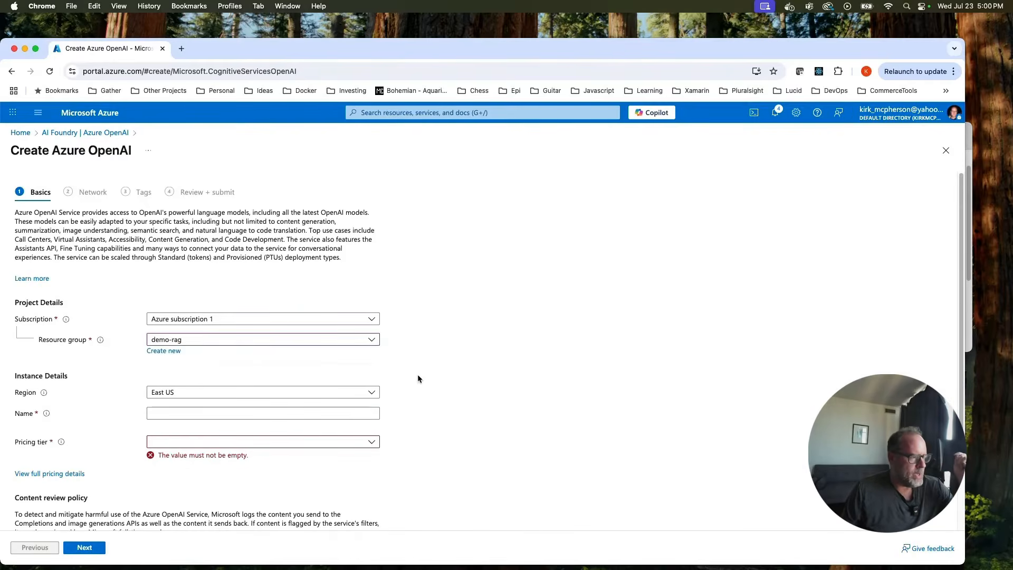
click(339, 412)
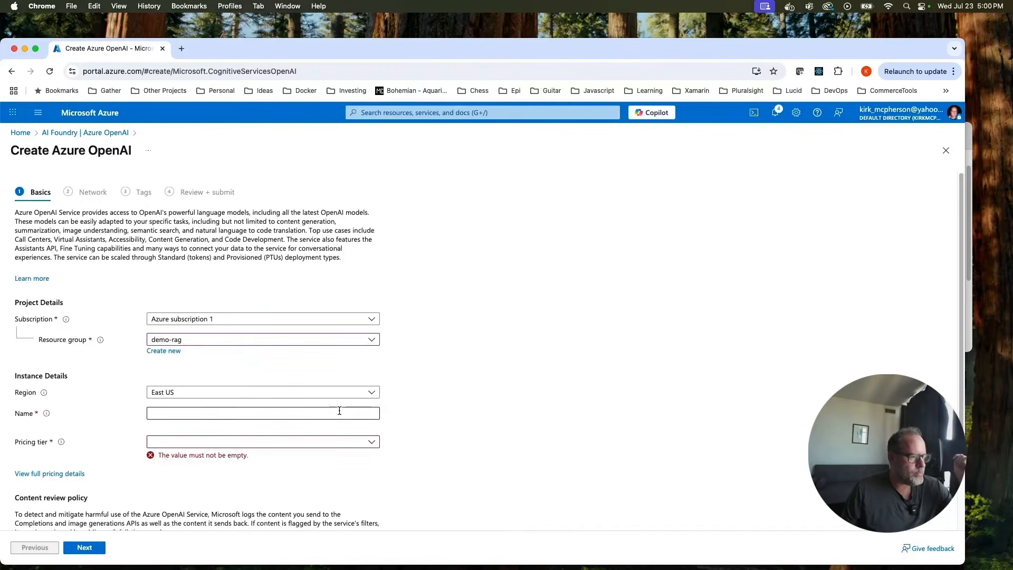
text(kirk-)
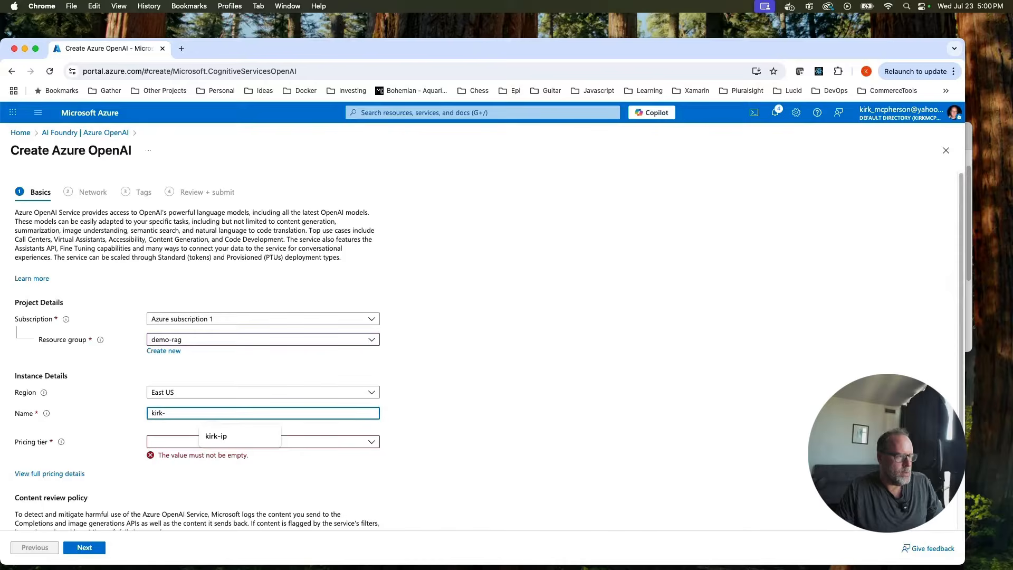
text(demo-)
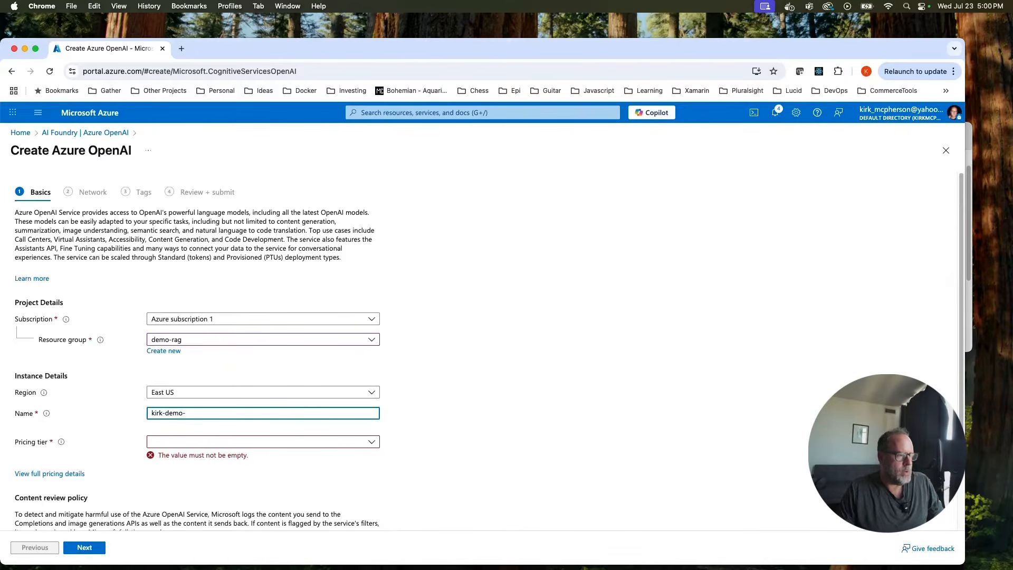
text(openai)
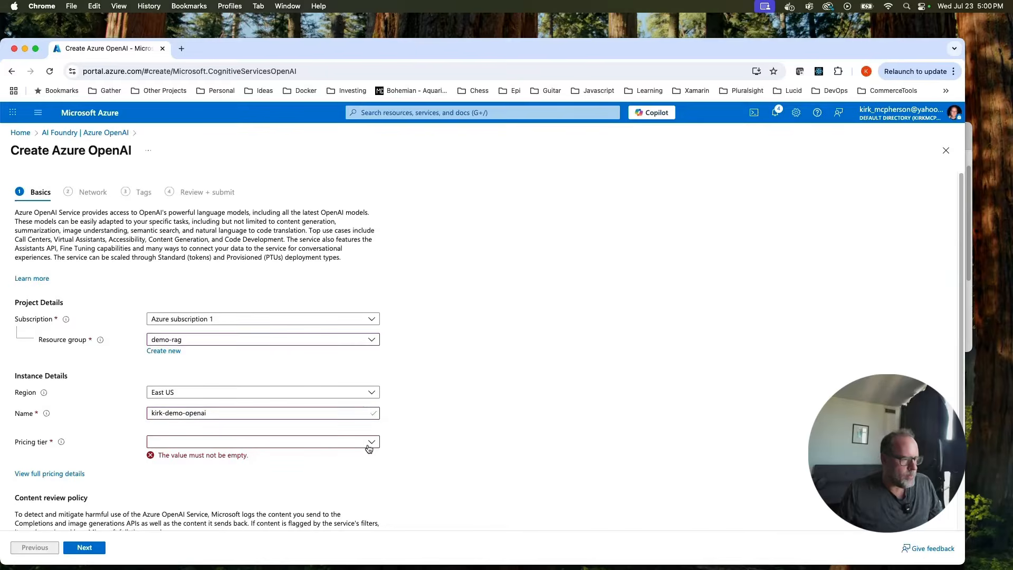
click(370, 443)
click(279, 458)
scroll(442, 435, down, 3)
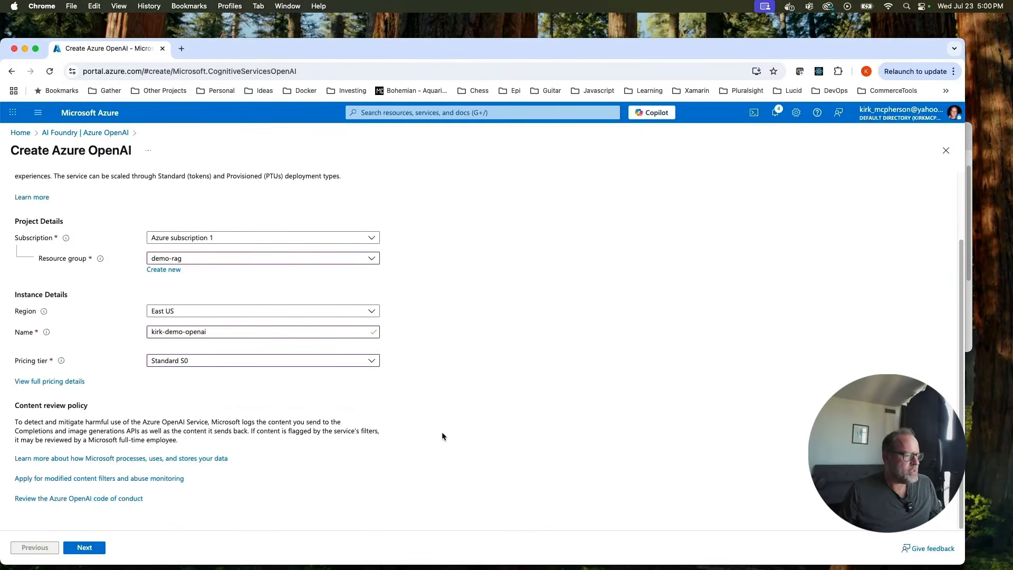
click(87, 549)
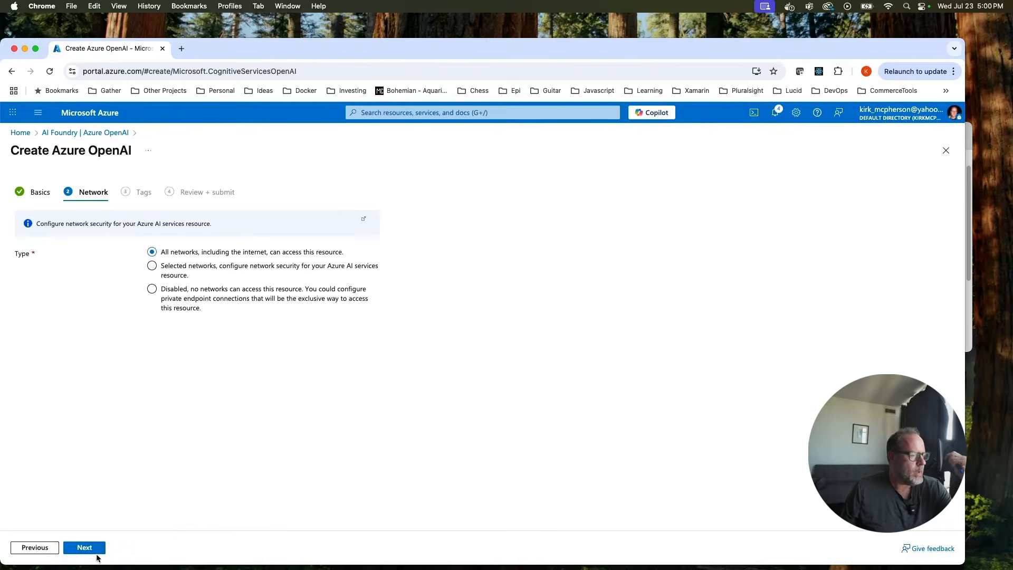
Keep default Network and Tags settings and create the kirk-demo-openai resource.
click(96, 552)
click(95, 551)
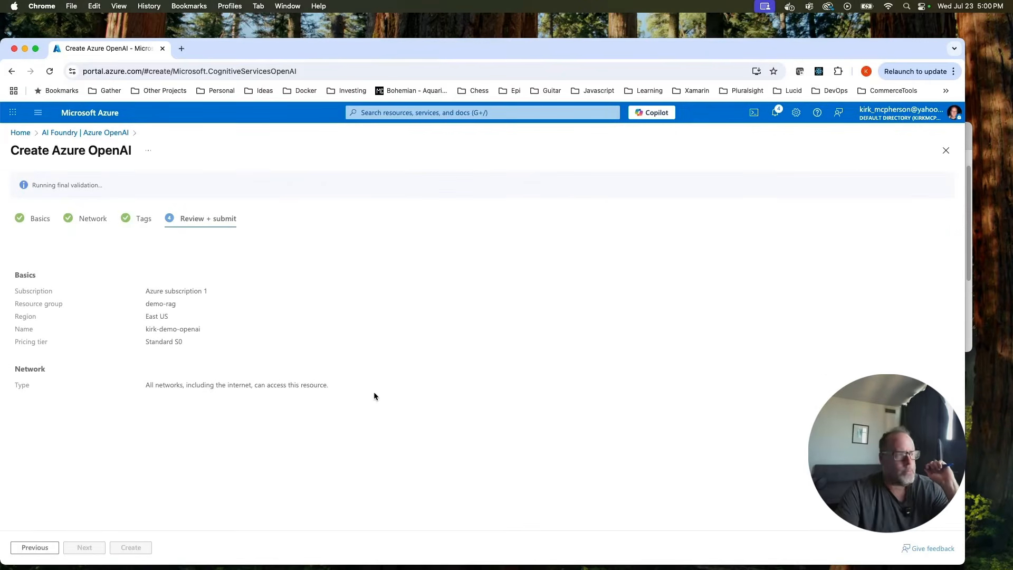
click(130, 547)
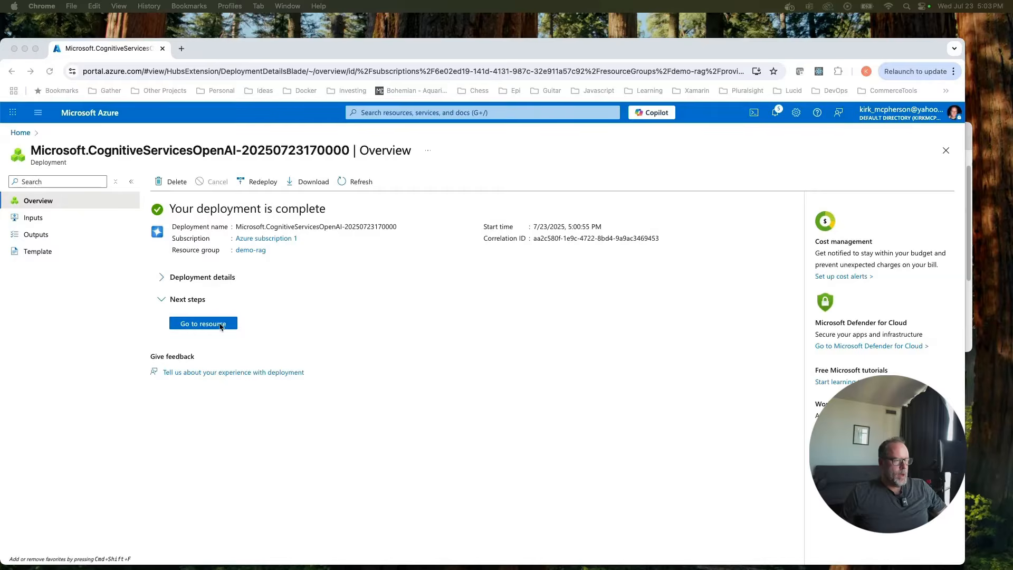
Open kirk-demo-openai in Azure AI Foundry and go to its Deployments list.
click(212, 324)
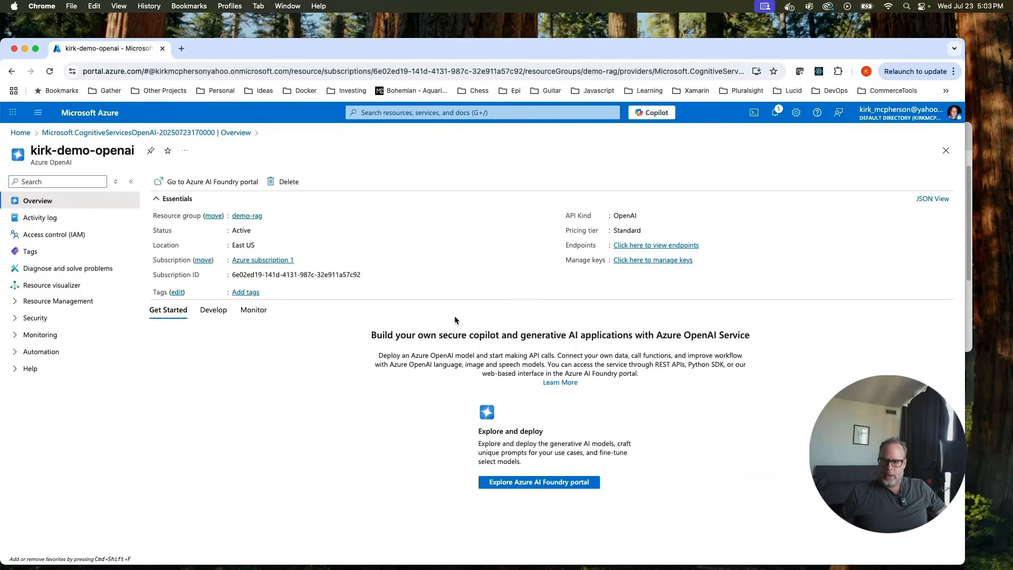
click(546, 482)
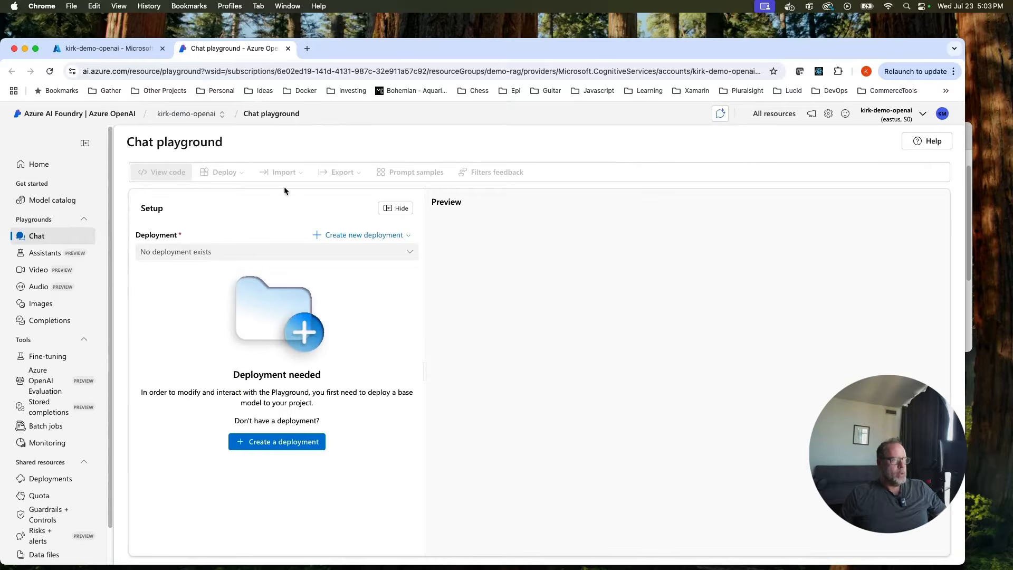
scroll(58, 349, down, 1)
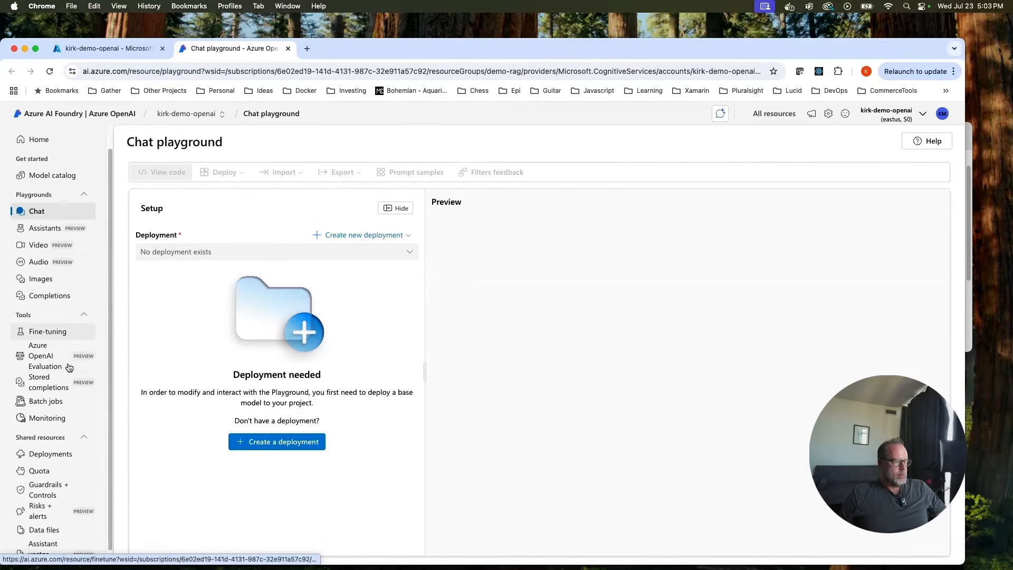
click(50, 453)
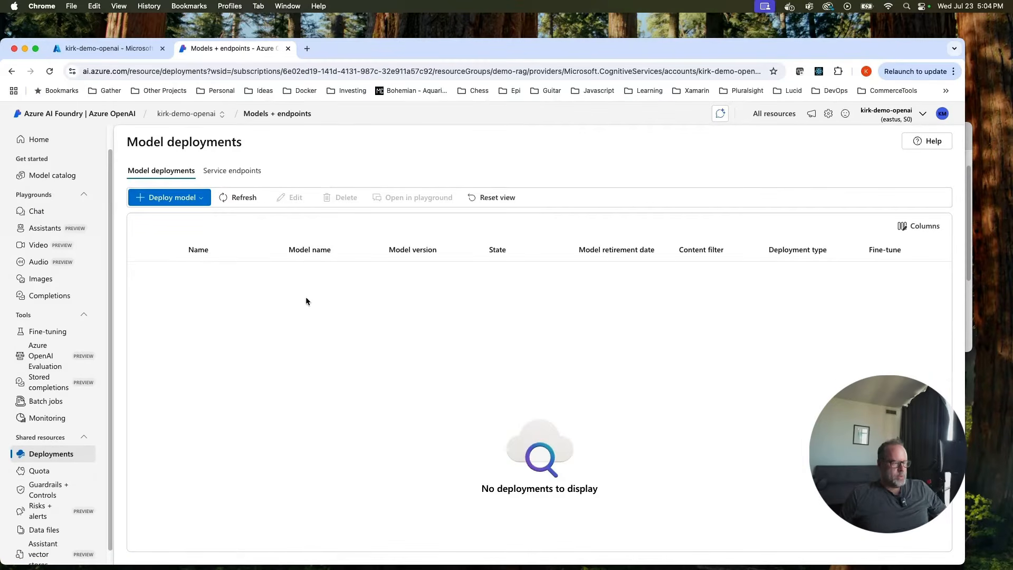
Deploy the text-embedding-3-large base model with default Global Standard settings.
click(175, 198)
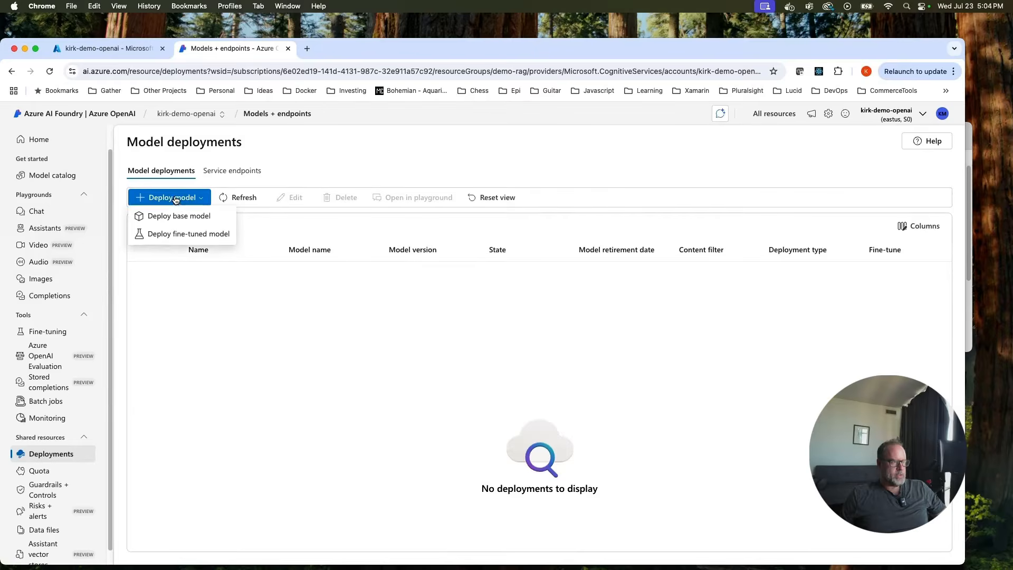
click(180, 218)
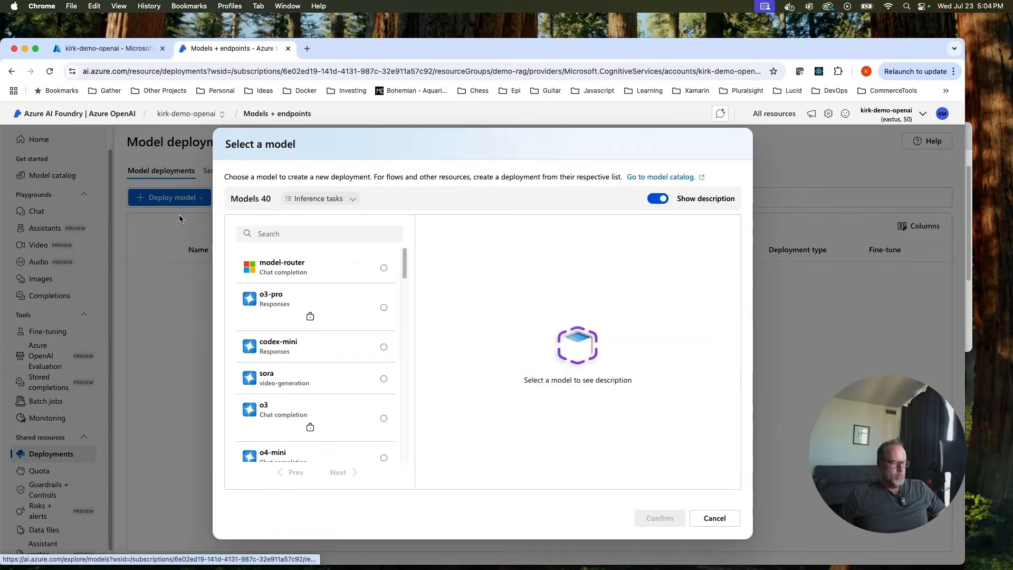
click(294, 232)
text(text-emb)
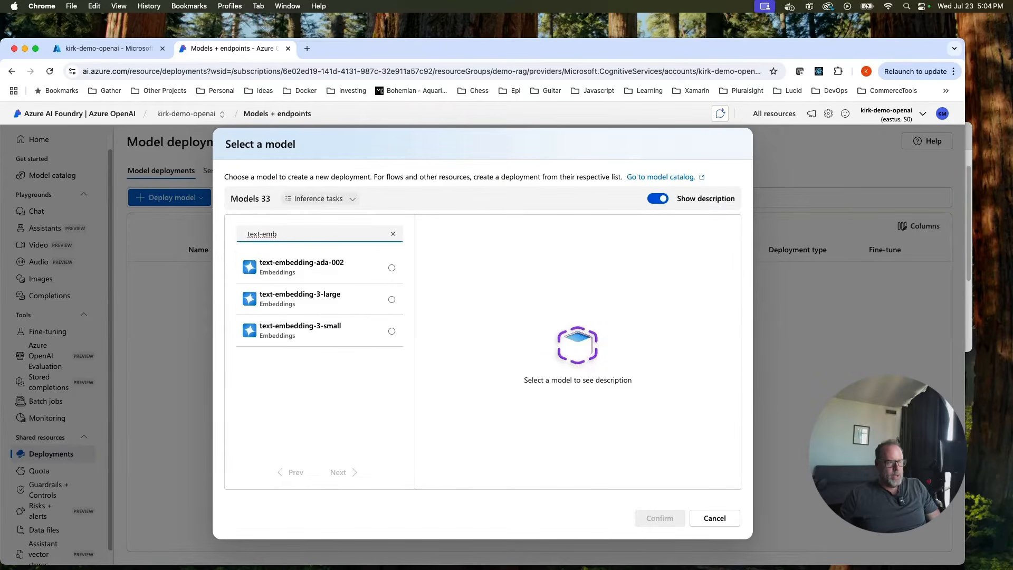
click(310, 304)
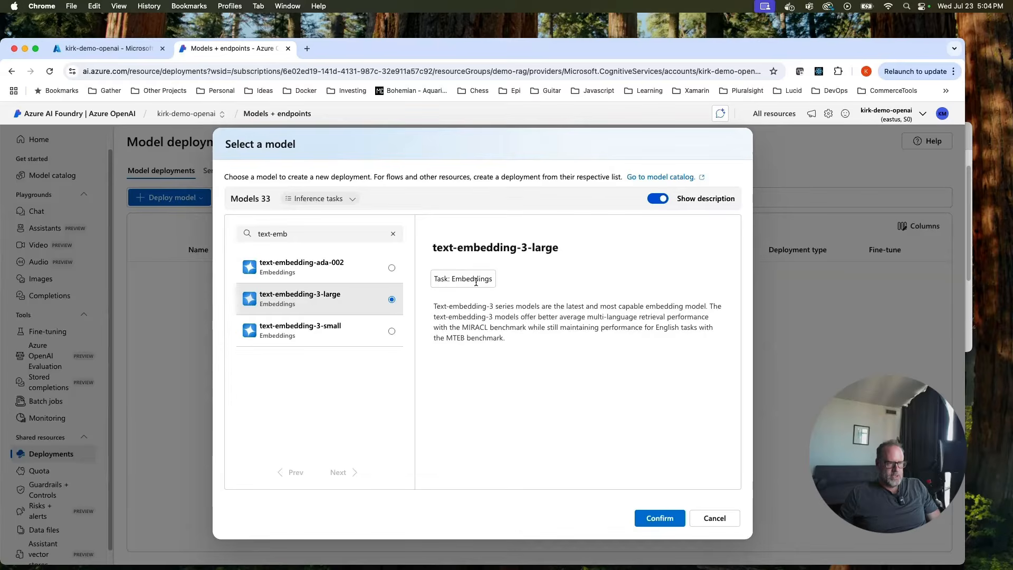
click(660, 518)
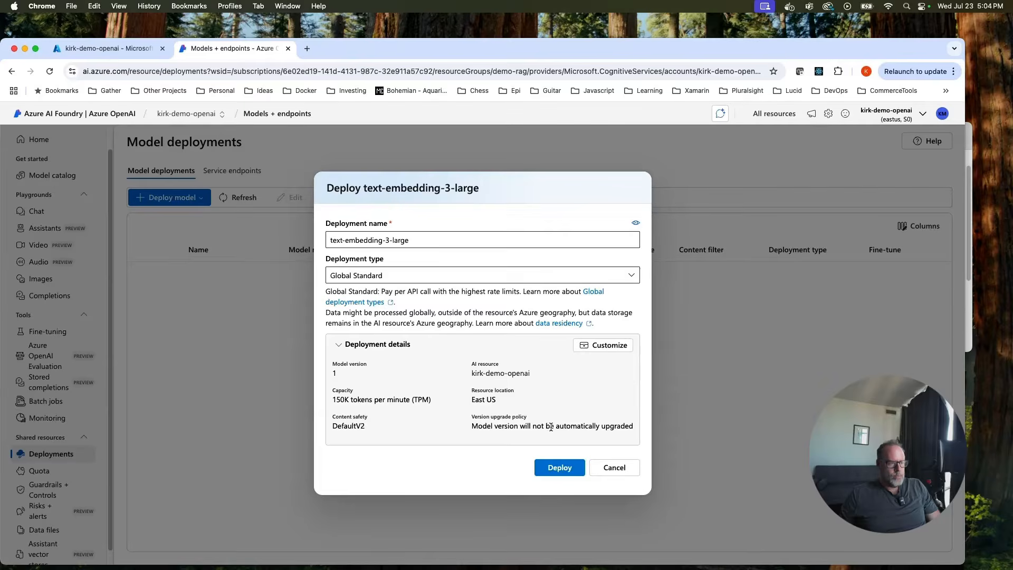
click(562, 467)
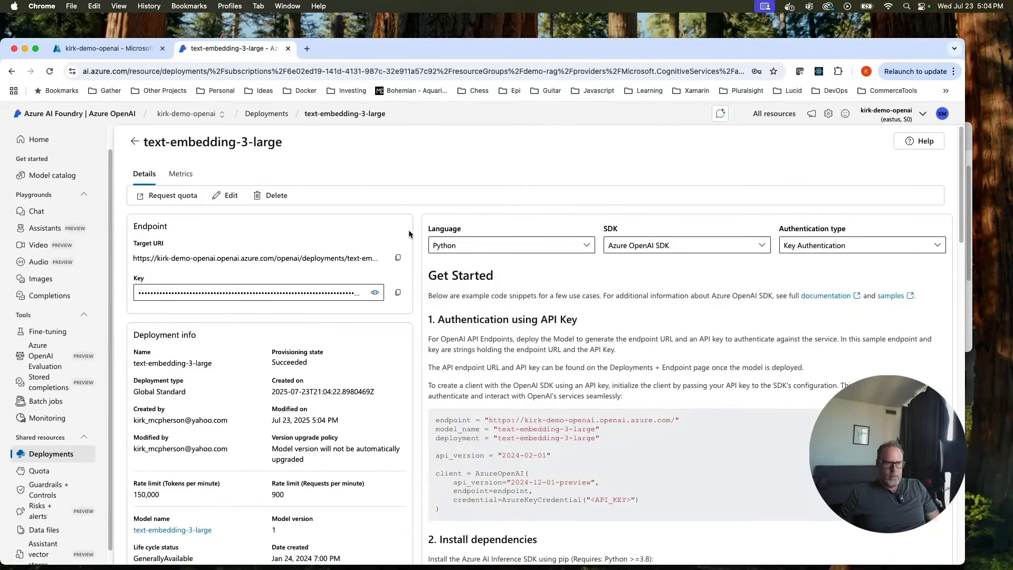
Return to the Azure portal home page and open the demo-rag resource group.
click(105, 48)
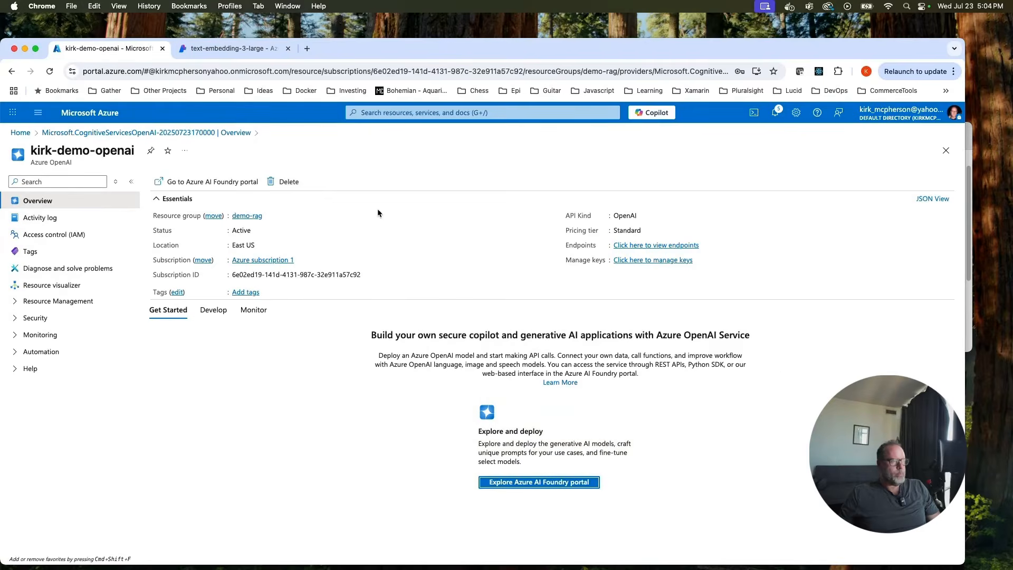
click(29, 133)
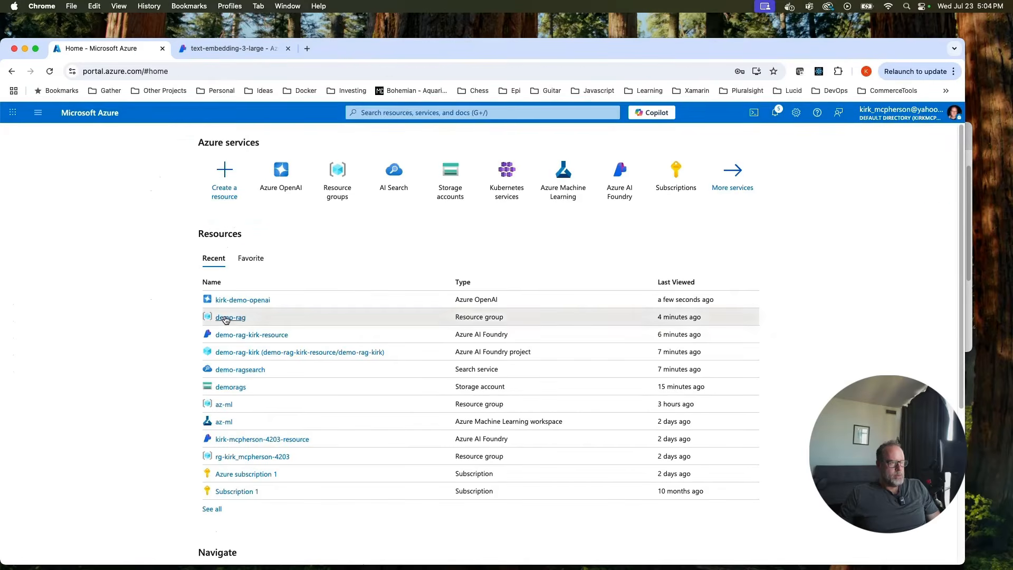
click(226, 318)
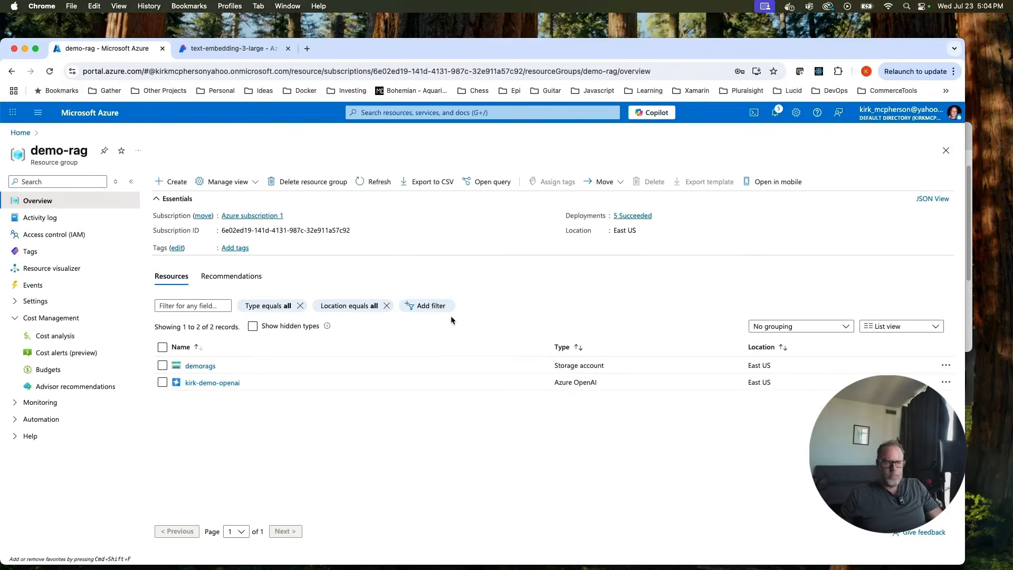
Search the top bar for 'azure ai search' and open the AI Search services list.
click(388, 112)
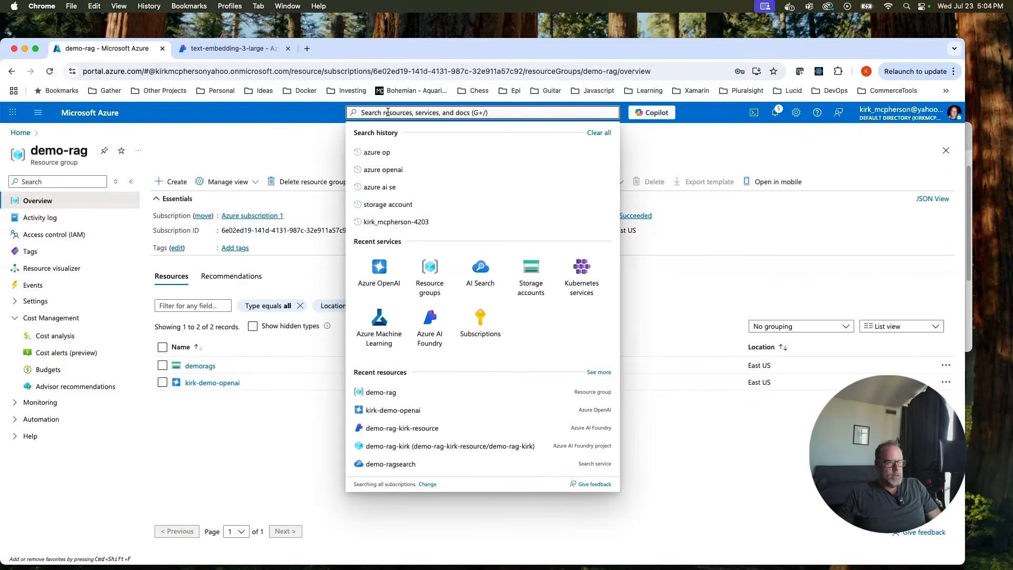
text(az)
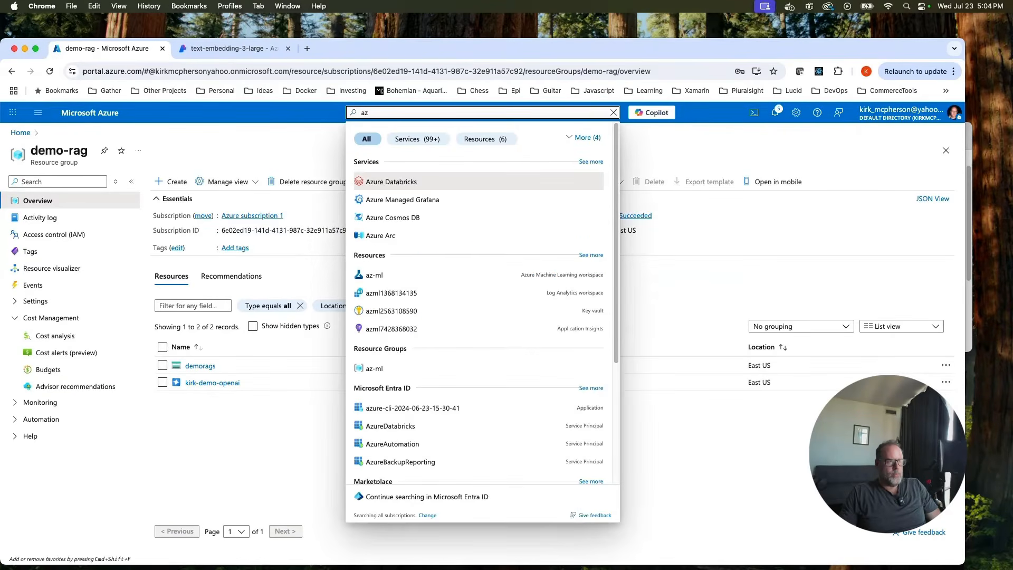
text(ure az s)
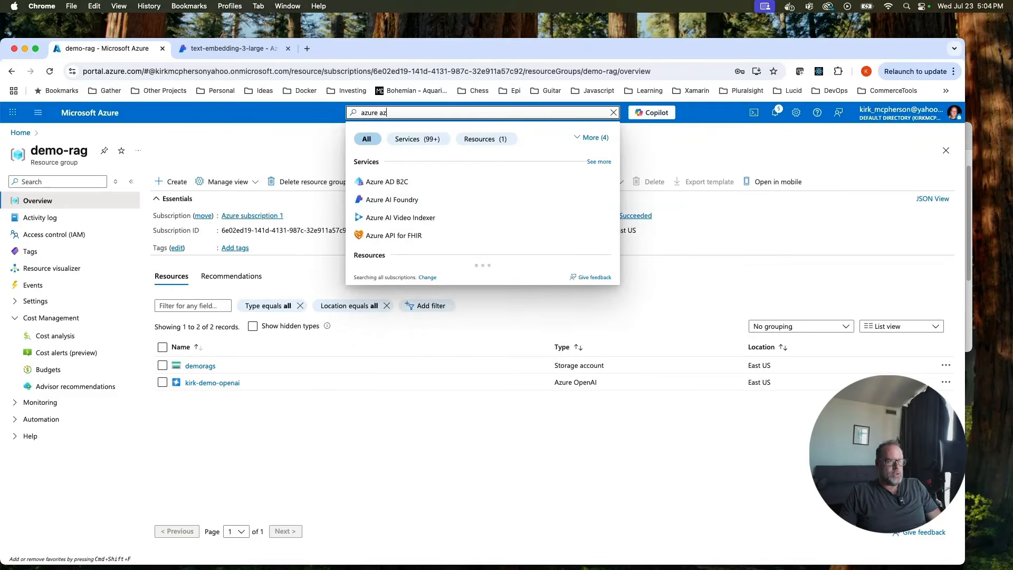
key(BackSpace)
key(BackSpace)
key(BackSpace)
text(i sear)
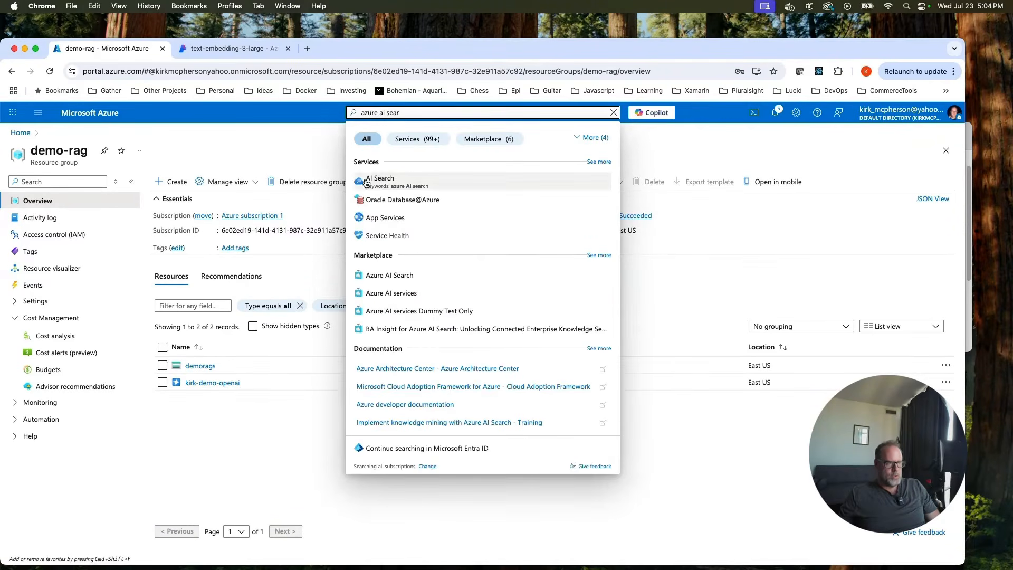
click(373, 182)
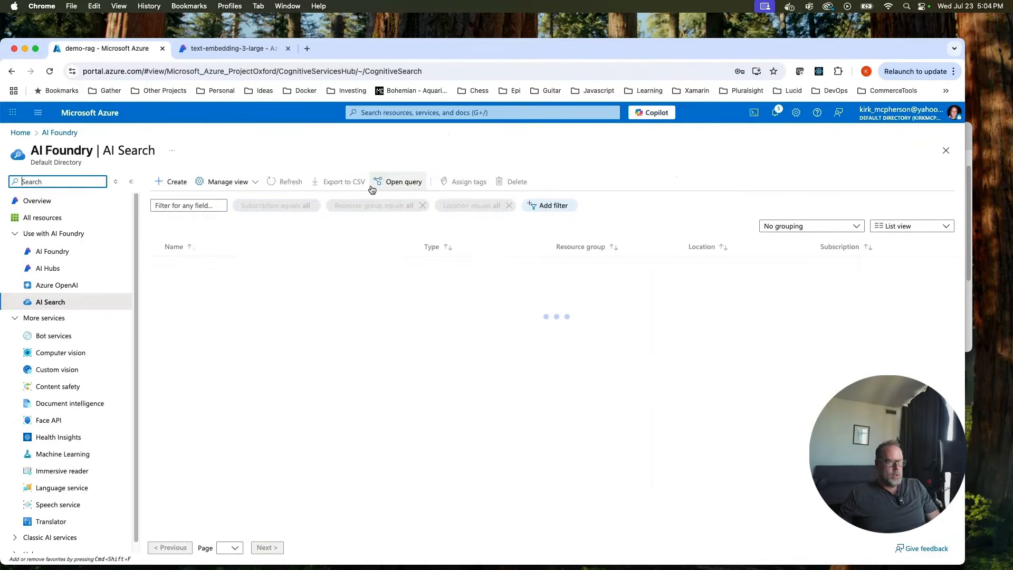
Start a new search service named demo-ragsearch in resource group demo-rag, located in East US 2.
click(165, 184)
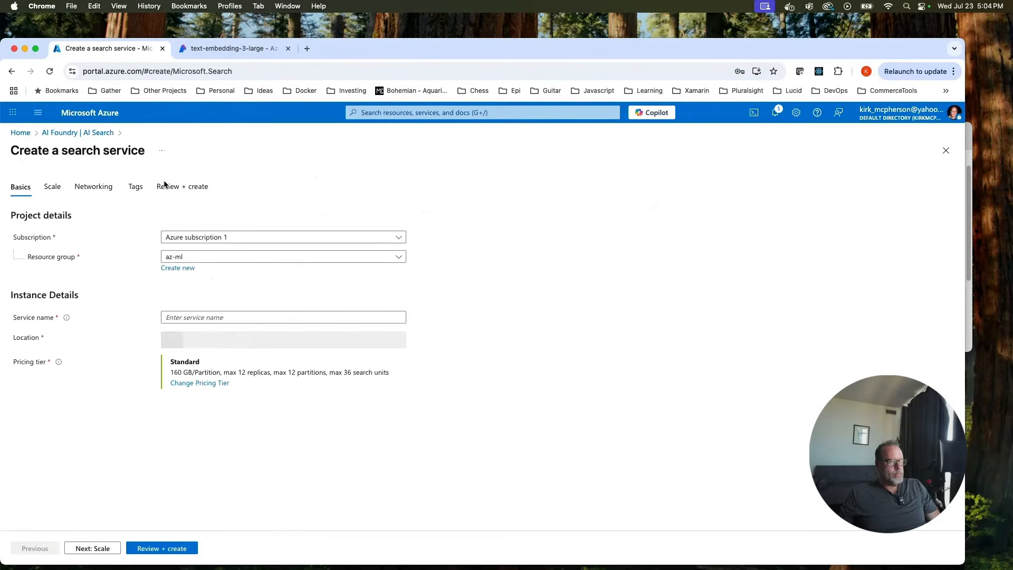
click(369, 257)
click(264, 311)
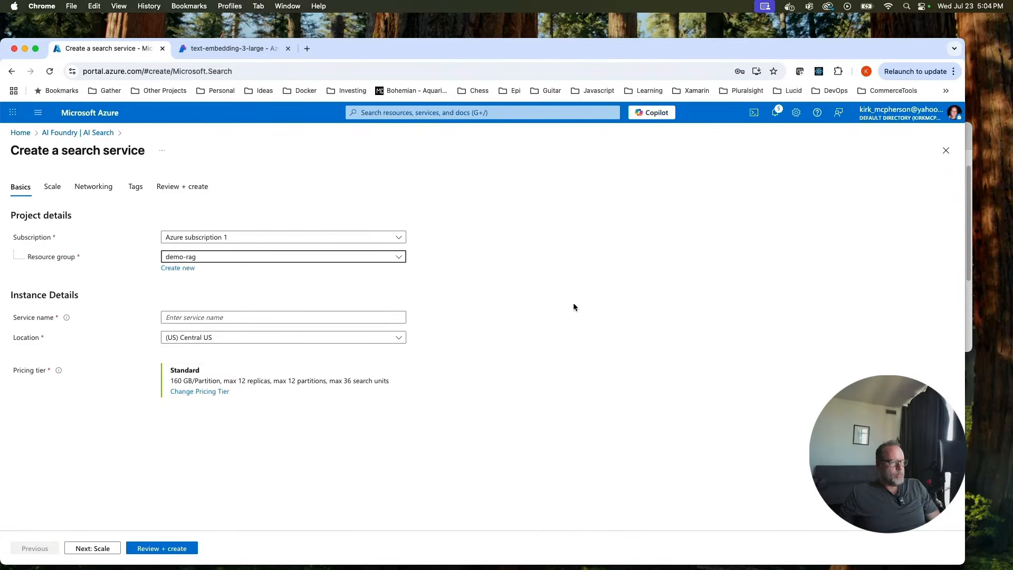
click(371, 320)
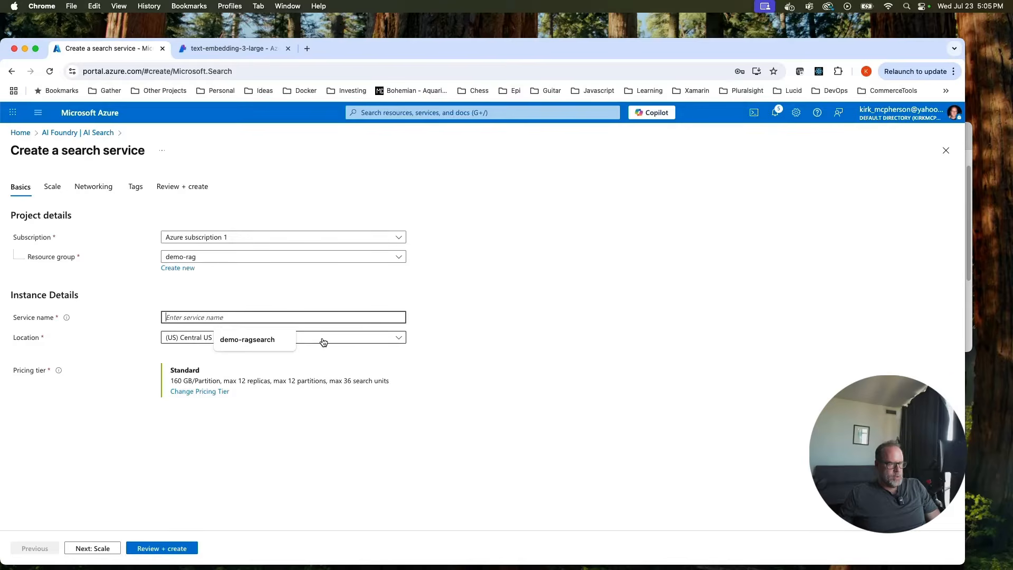
click(282, 340)
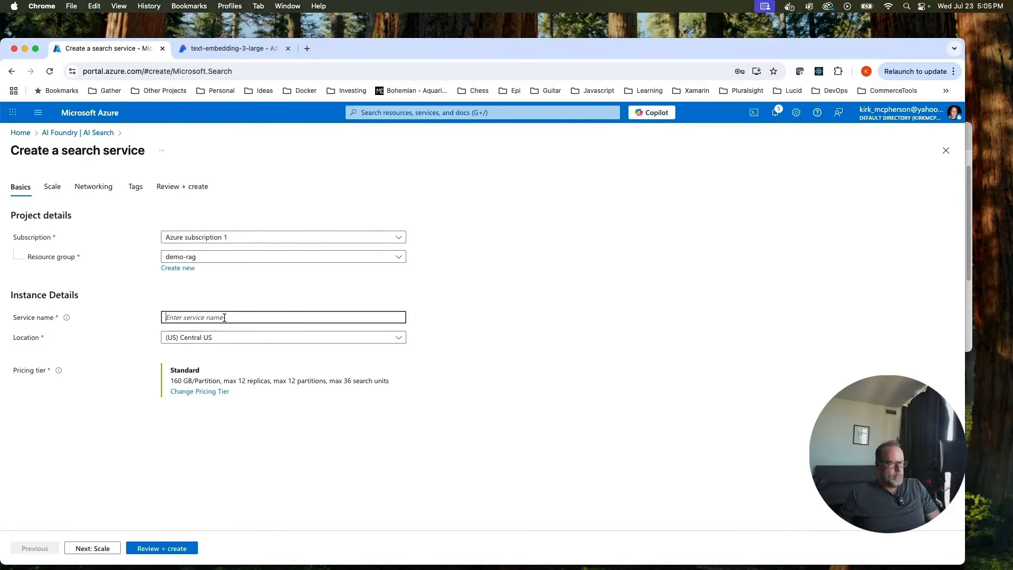
text(demo-rage)
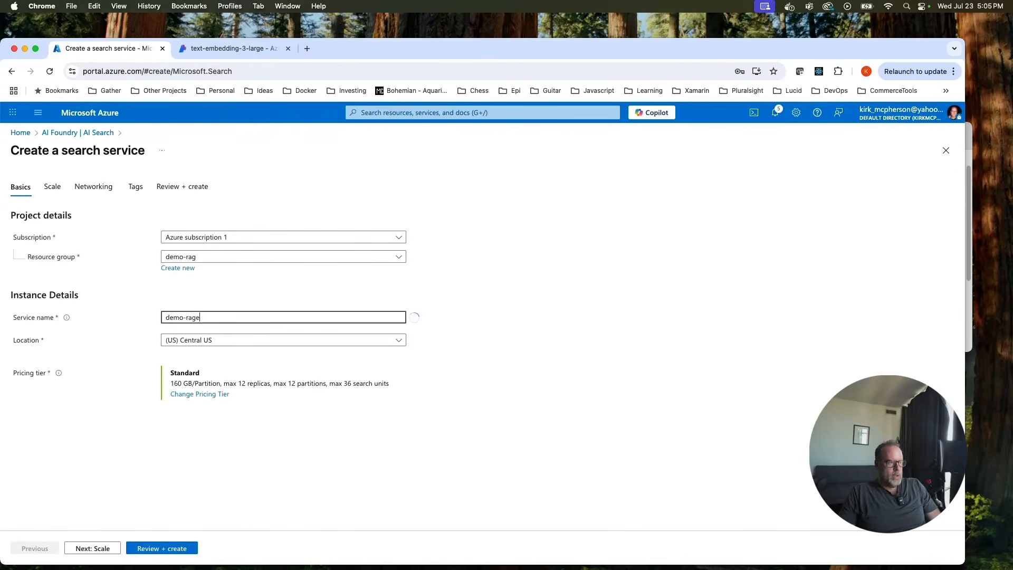
key(BackSpace)
text(search)
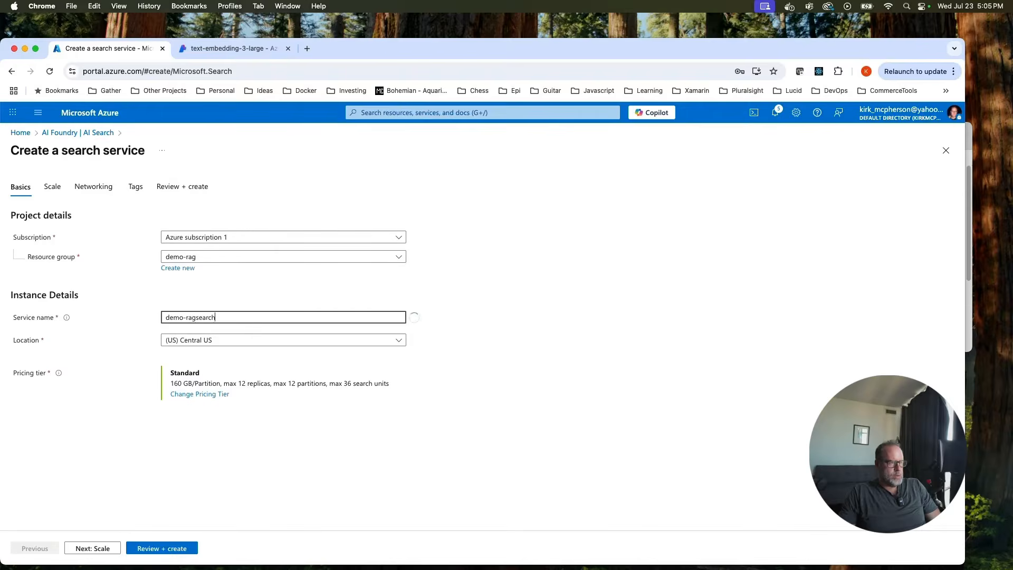
click(396, 339)
click(446, 467)
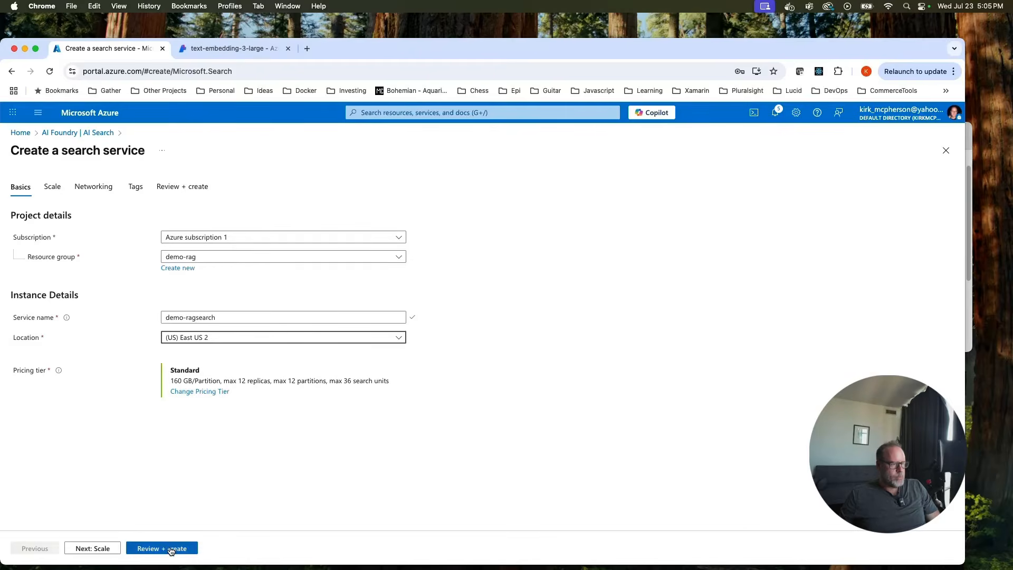
Step through Scale, Networking and Tags to Review + create and create the service.
click(116, 548)
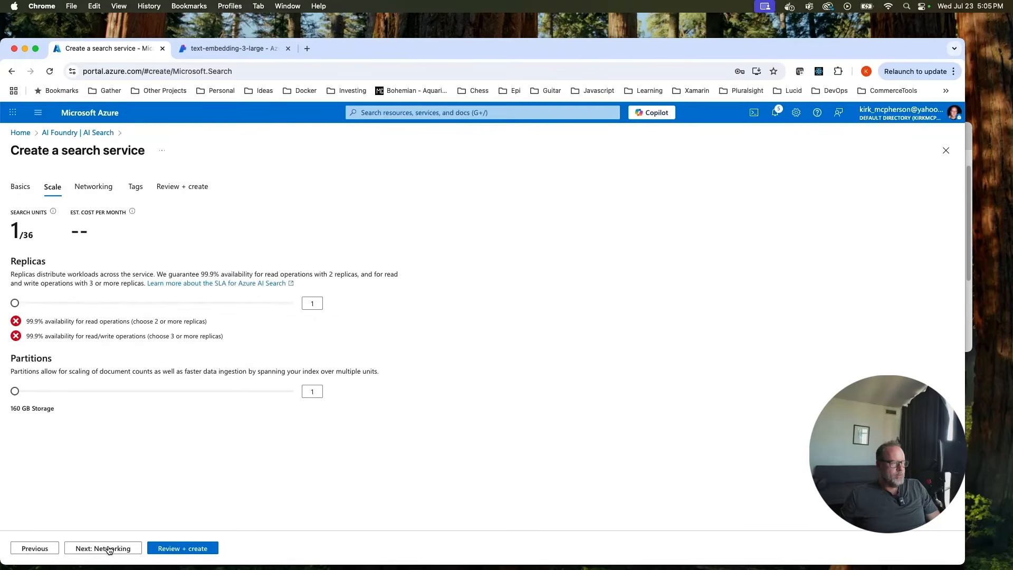
click(112, 549)
click(110, 549)
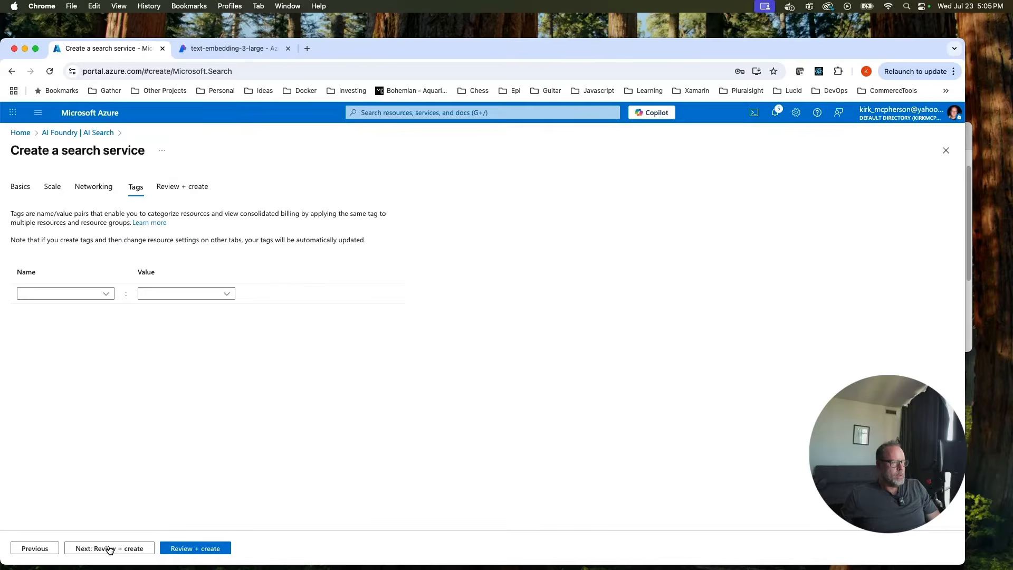
click(111, 549)
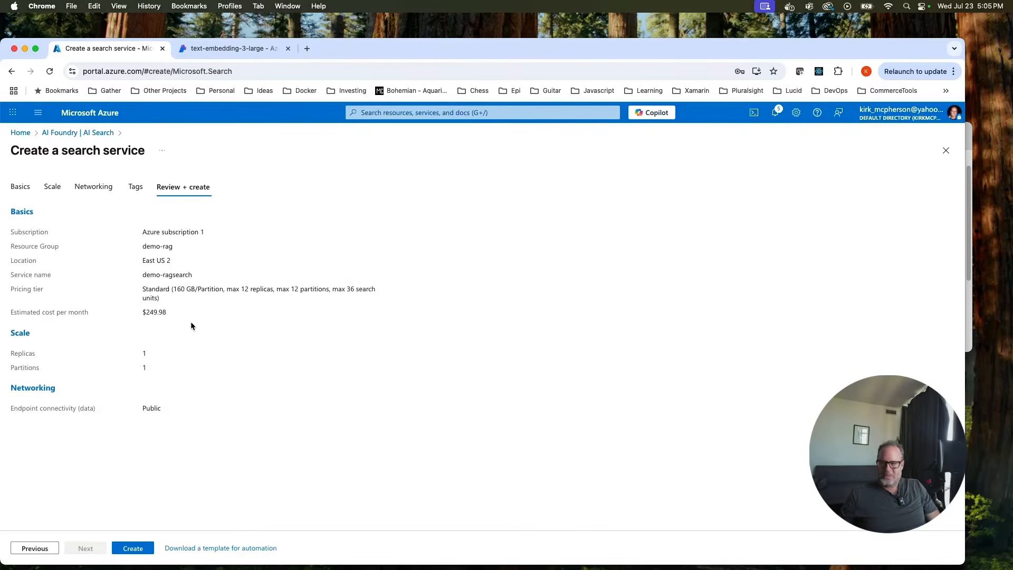
click(132, 549)
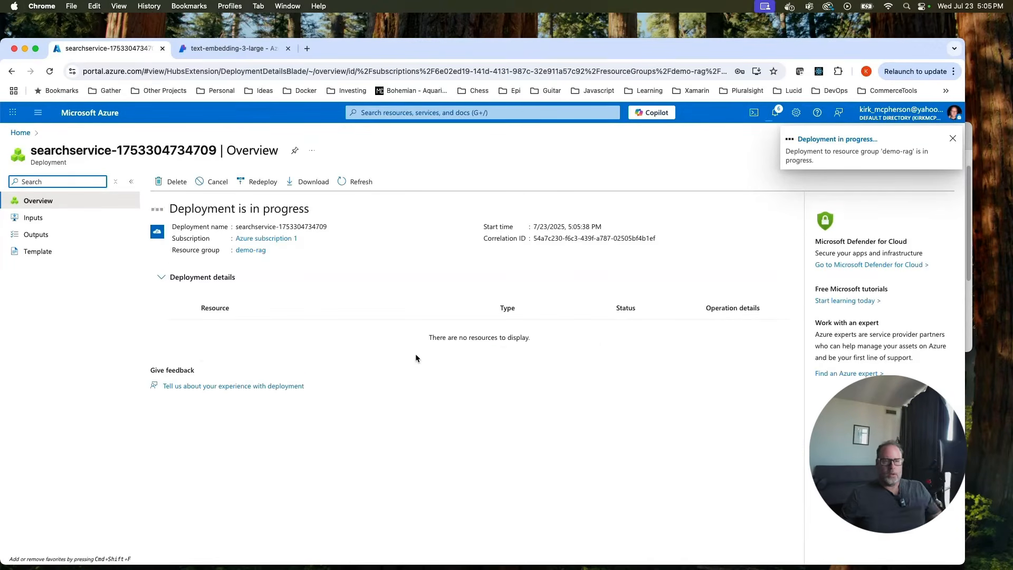
Go to the new demo-ragsearch service and launch Import and vectorize data.
click(953, 138)
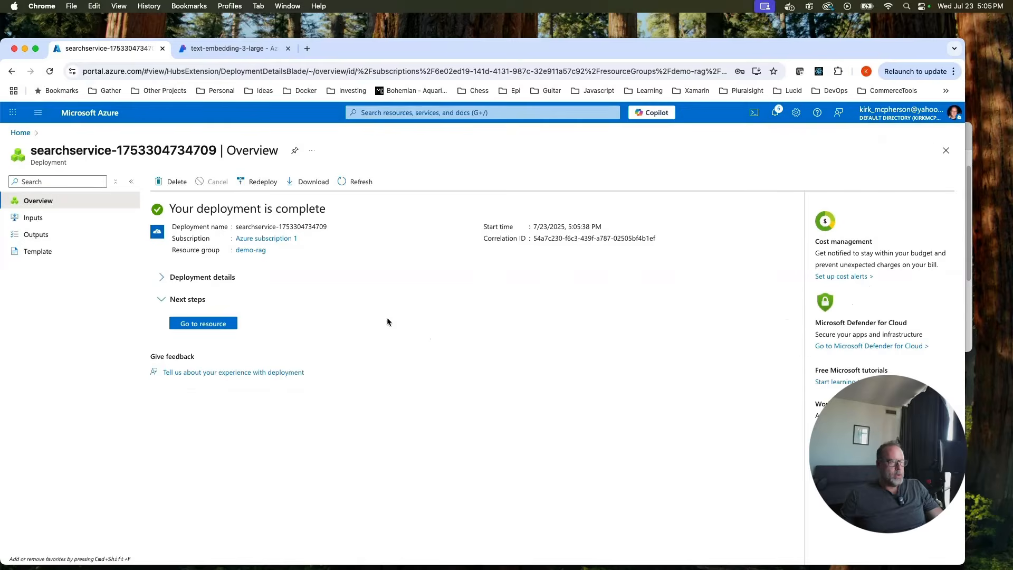
click(186, 327)
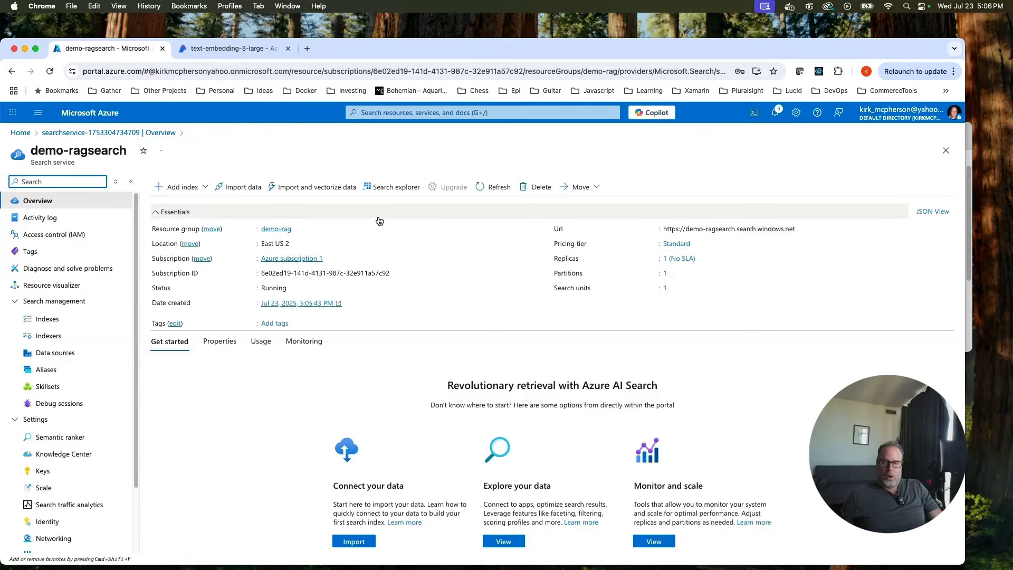
click(333, 190)
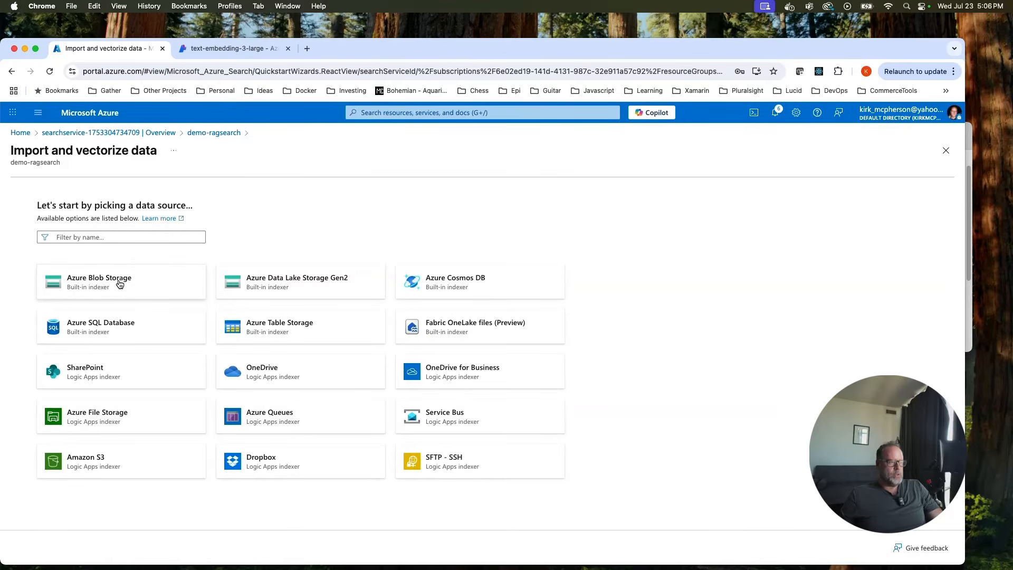
Use Azure Blob Storage for a RAG import from storage account demorags, container netflix.
click(120, 284)
click(133, 259)
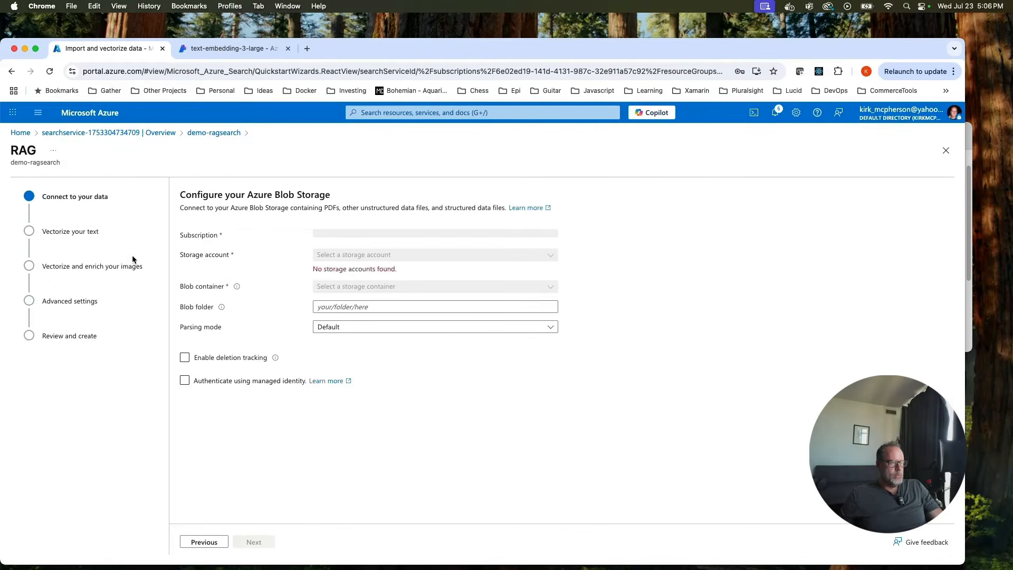
click(456, 258)
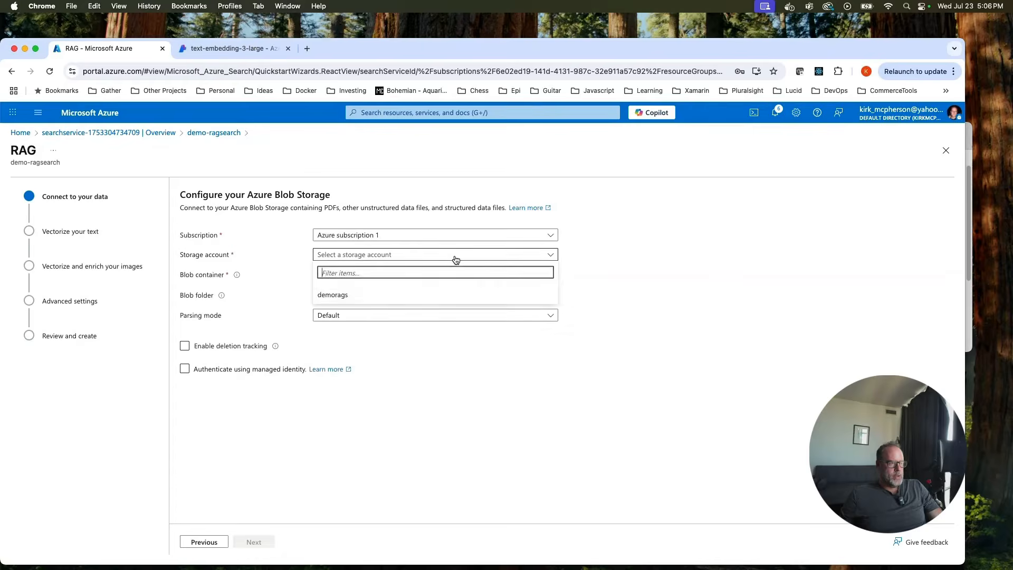
click(333, 294)
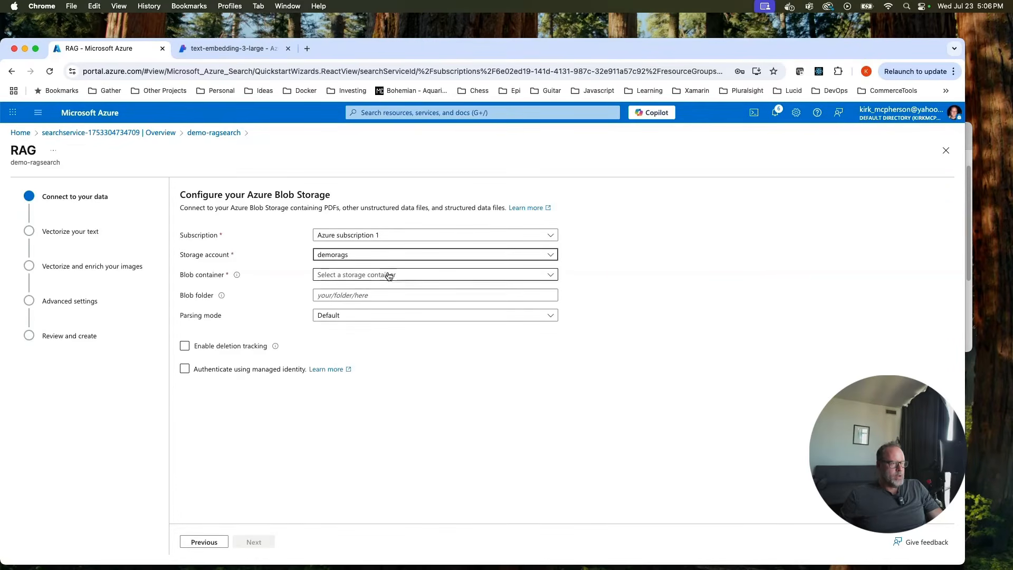
click(552, 274)
click(332, 315)
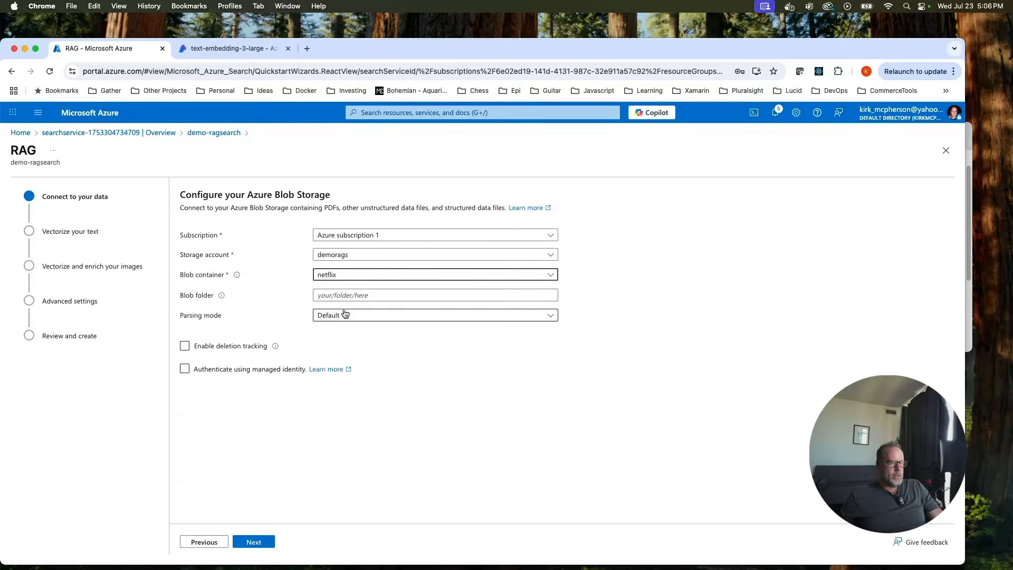
click(255, 542)
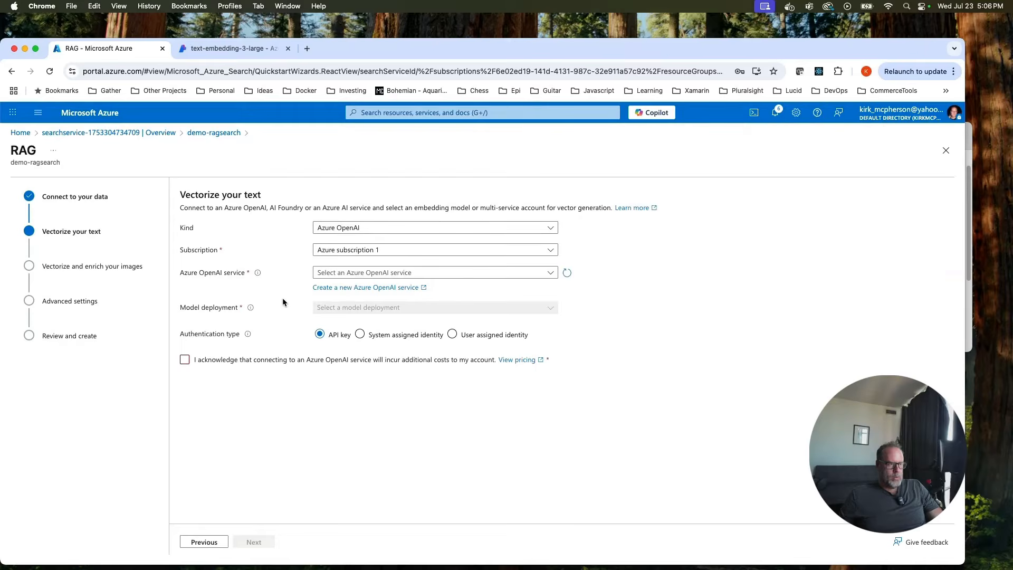
Vectorize text with kirk-demo-openai's text-embedding-3-large deployment, acknowledging the extra costs.
click(184, 362)
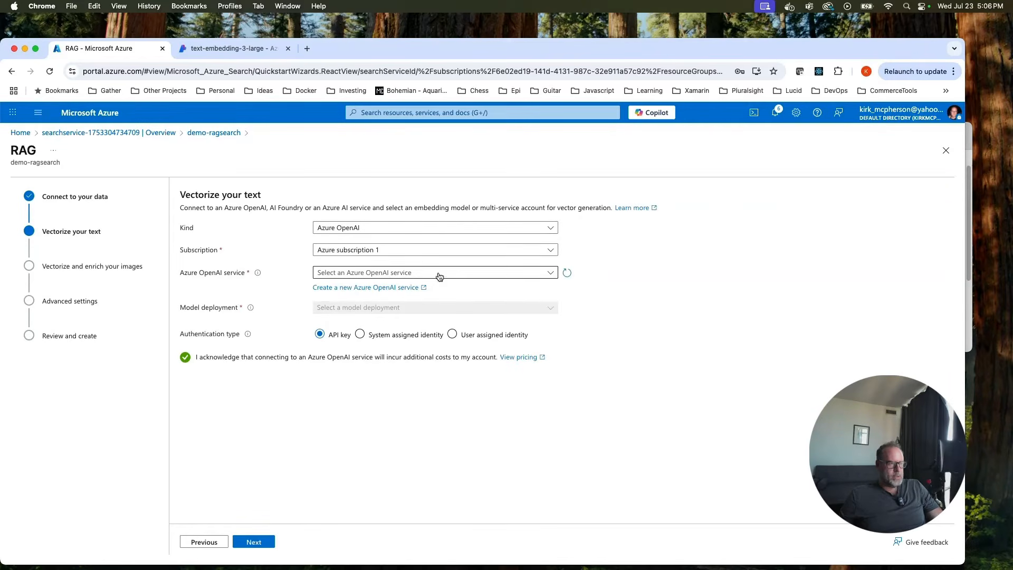
click(545, 274)
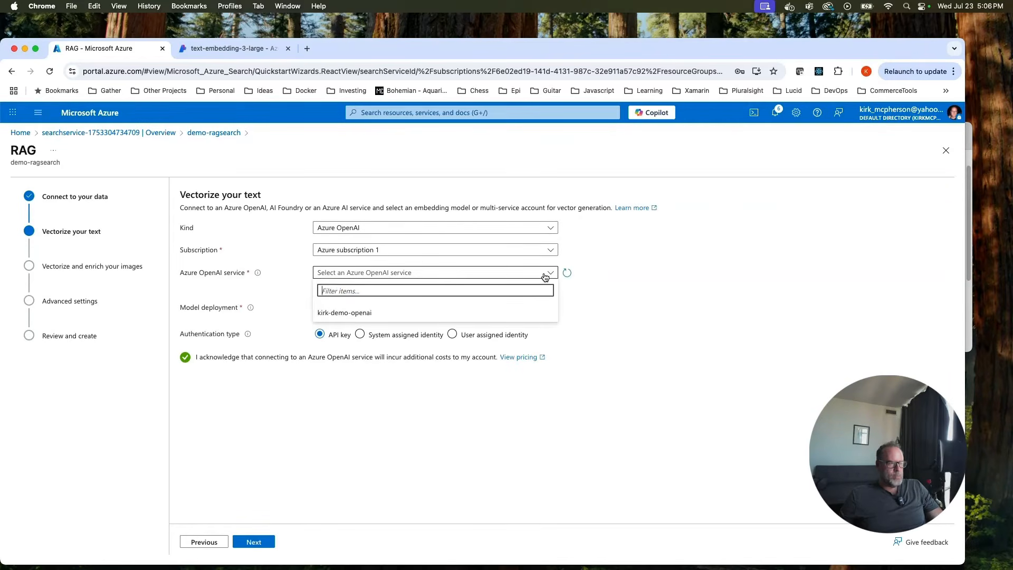
click(398, 311)
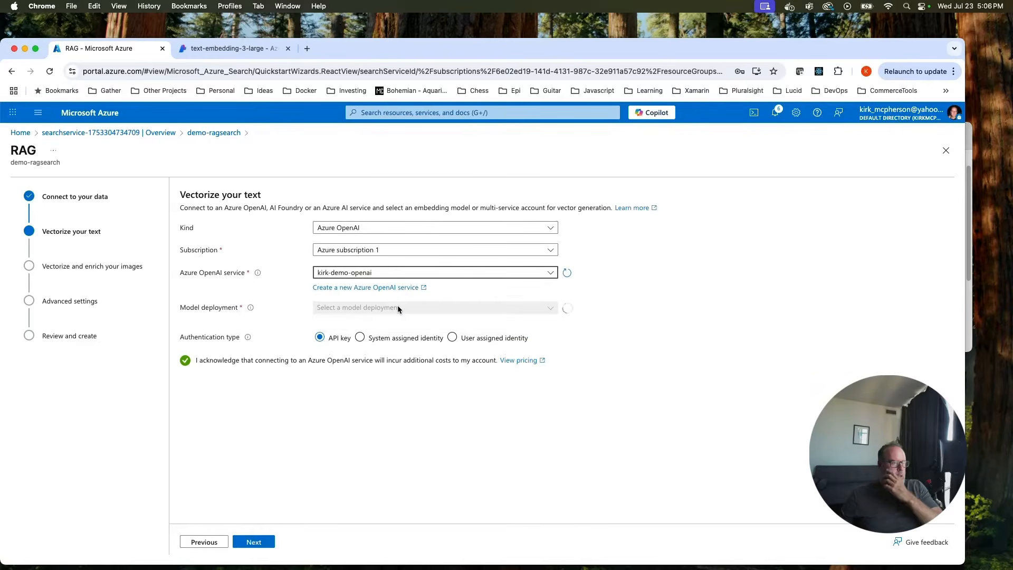
click(521, 308)
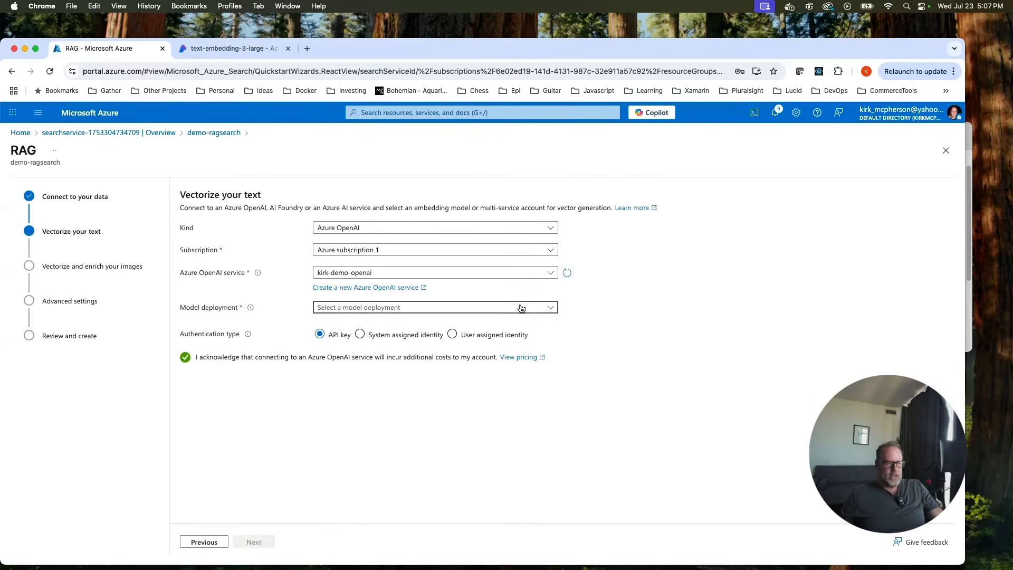
click(369, 347)
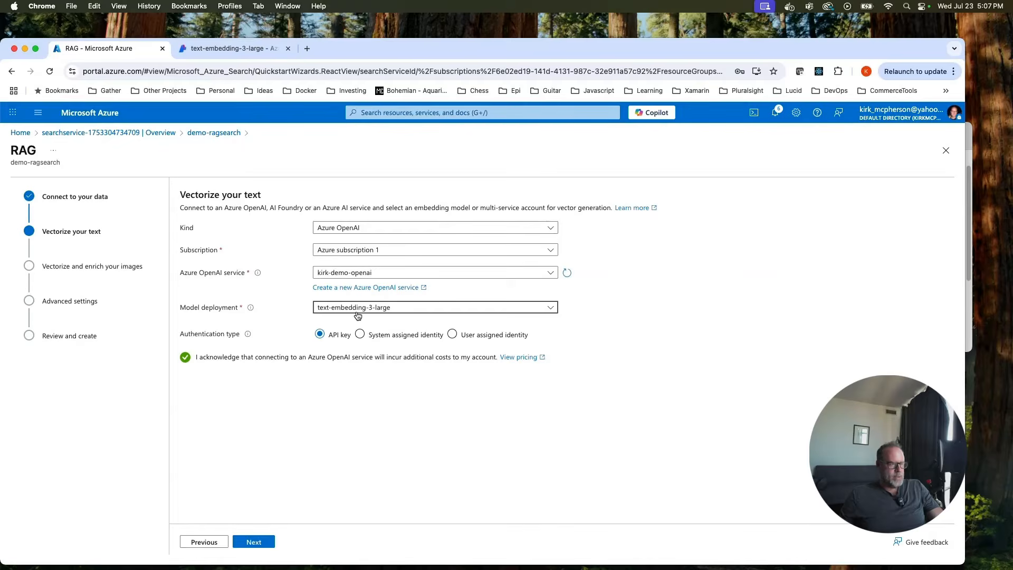
click(255, 543)
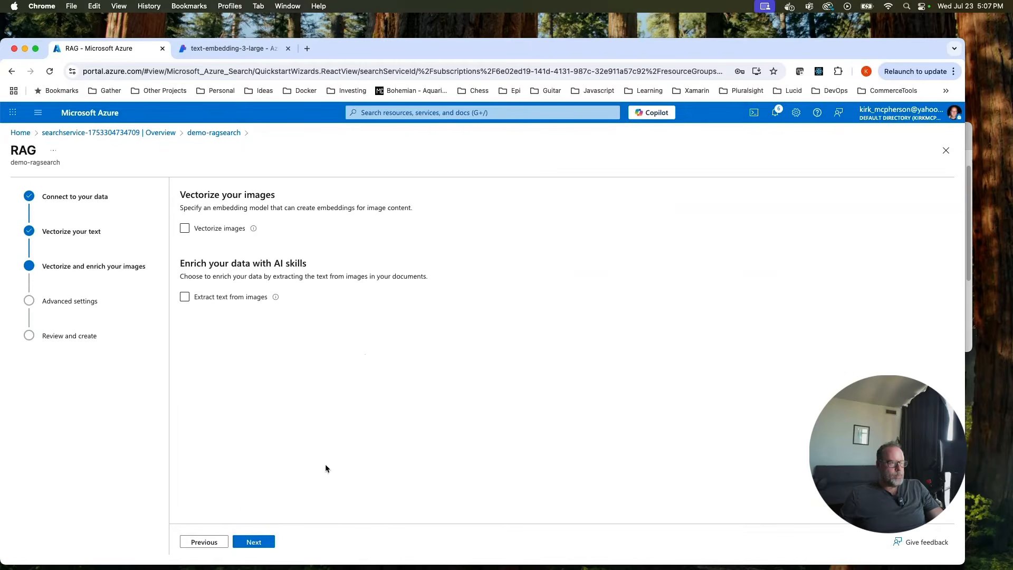
Skip ahead to Review and create and change the objects name prefix to rag-netflix-search.
click(251, 546)
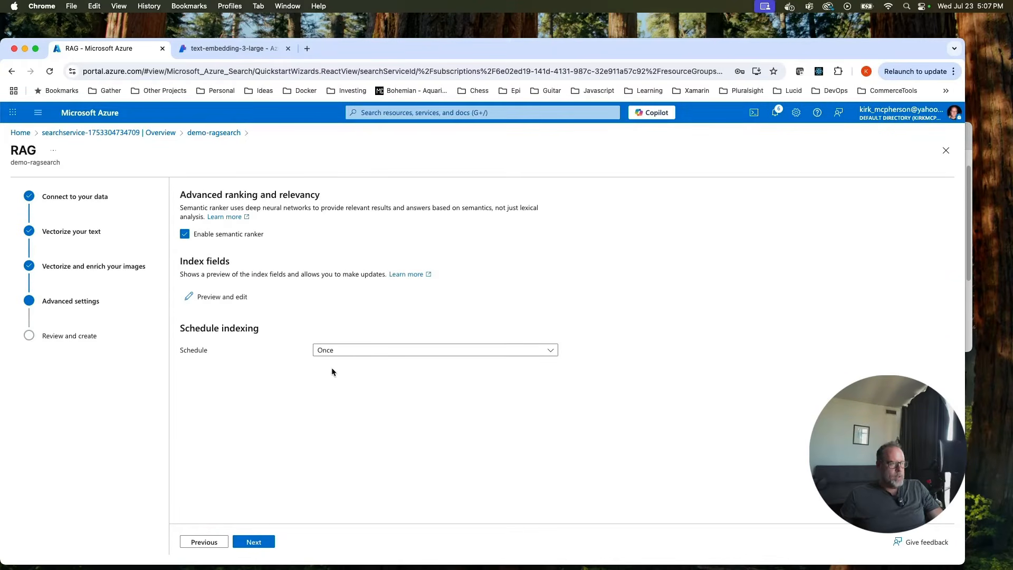
click(263, 541)
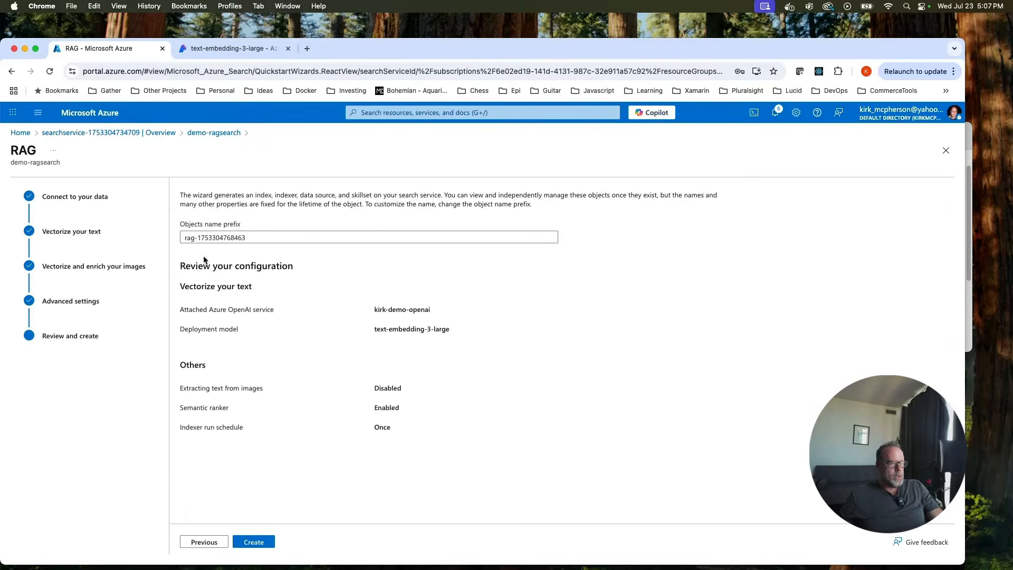
drag(198, 236, 295, 236)
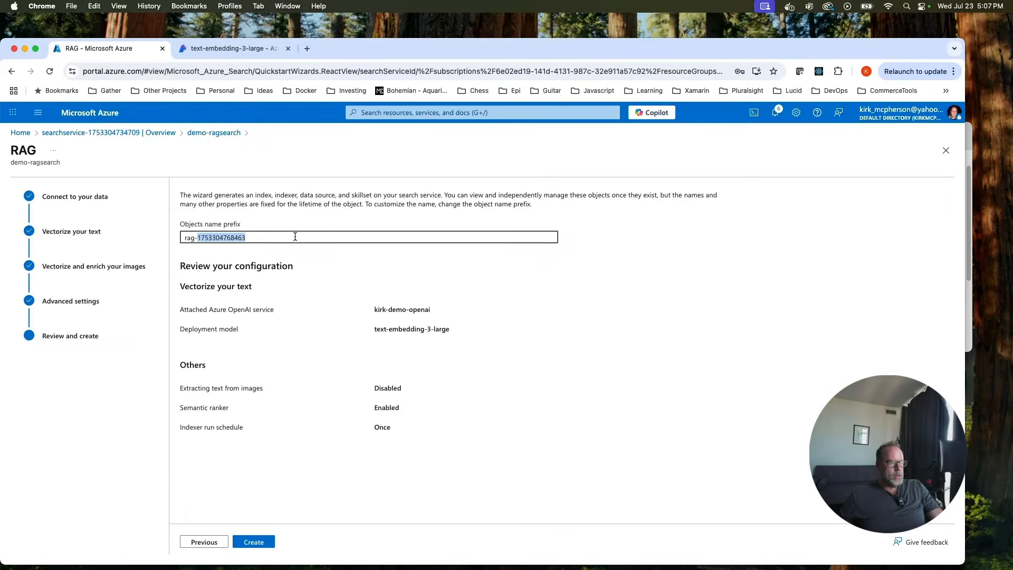
text(netfl)
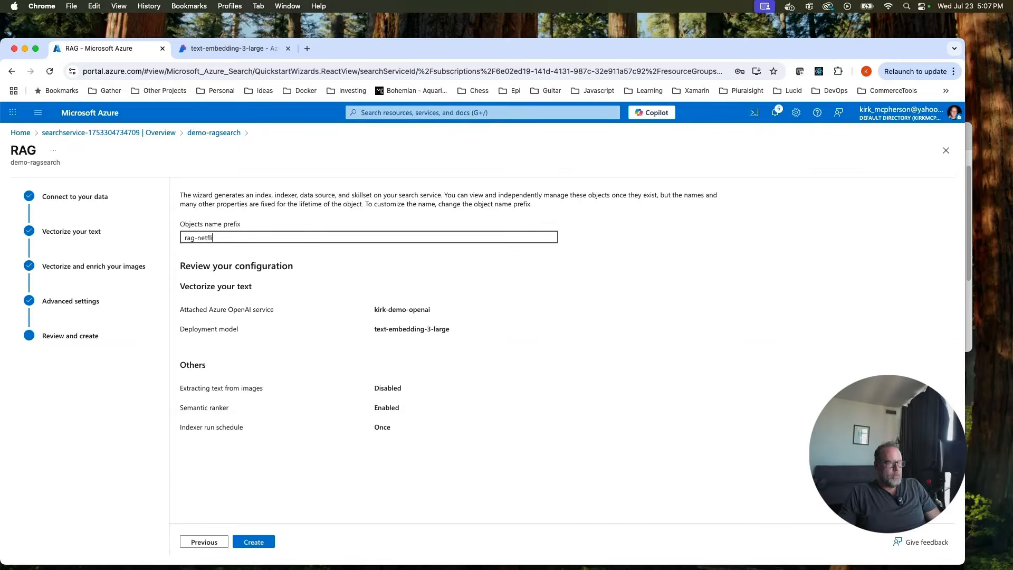
text(ix)
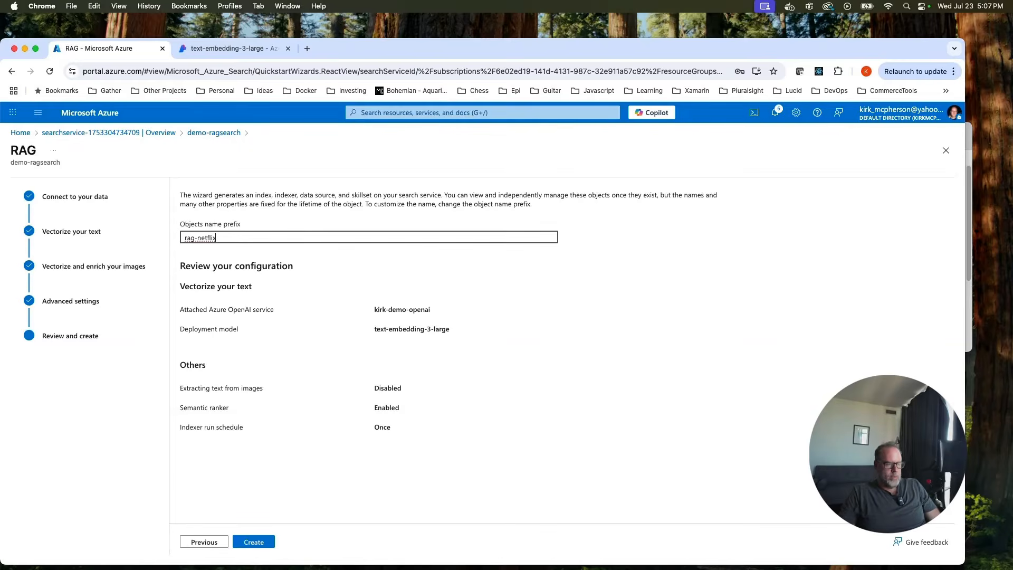
text(-search)
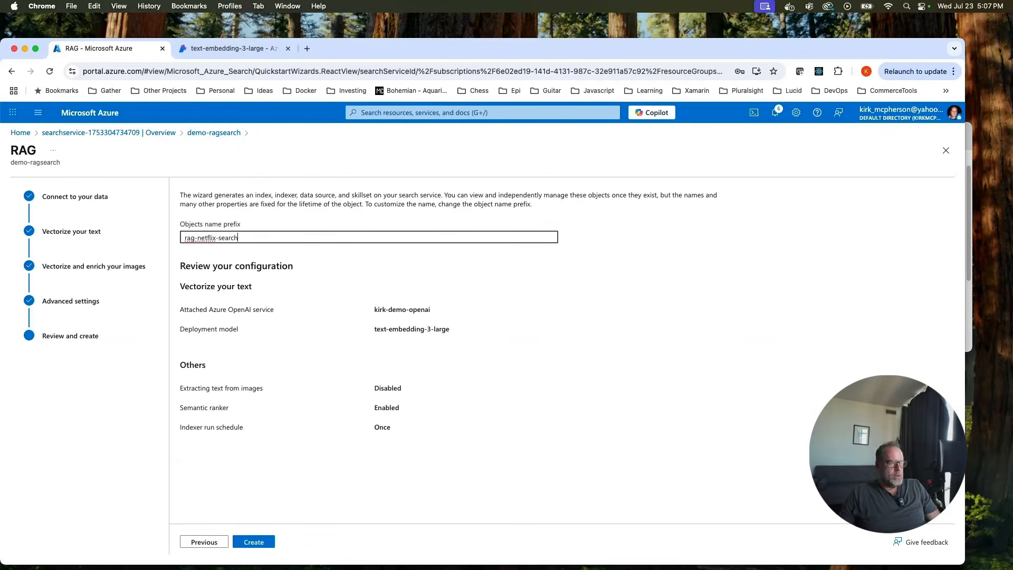
click(515, 298)
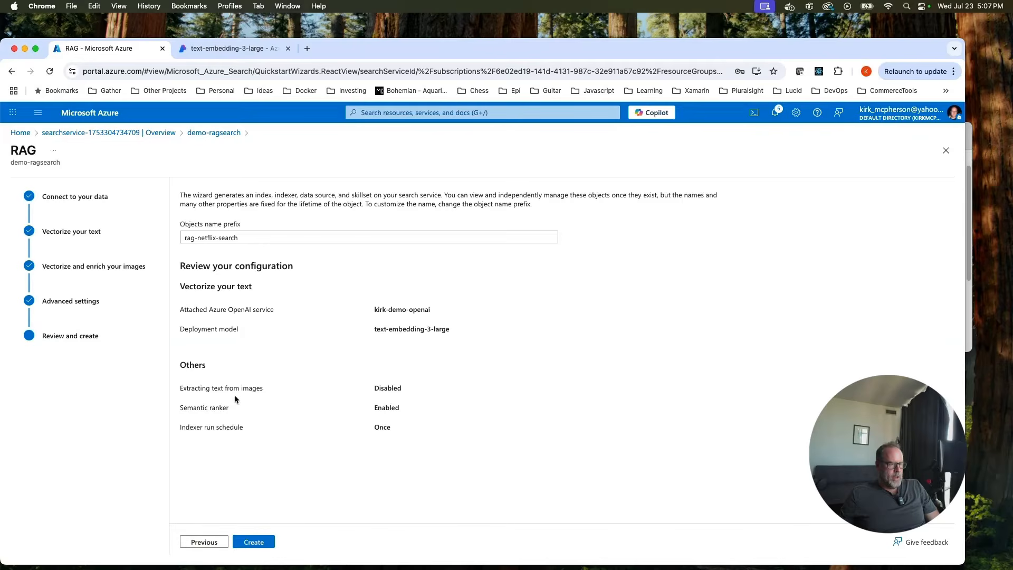
Create the rag-netflix-search index and run an empty search over it.
click(254, 541)
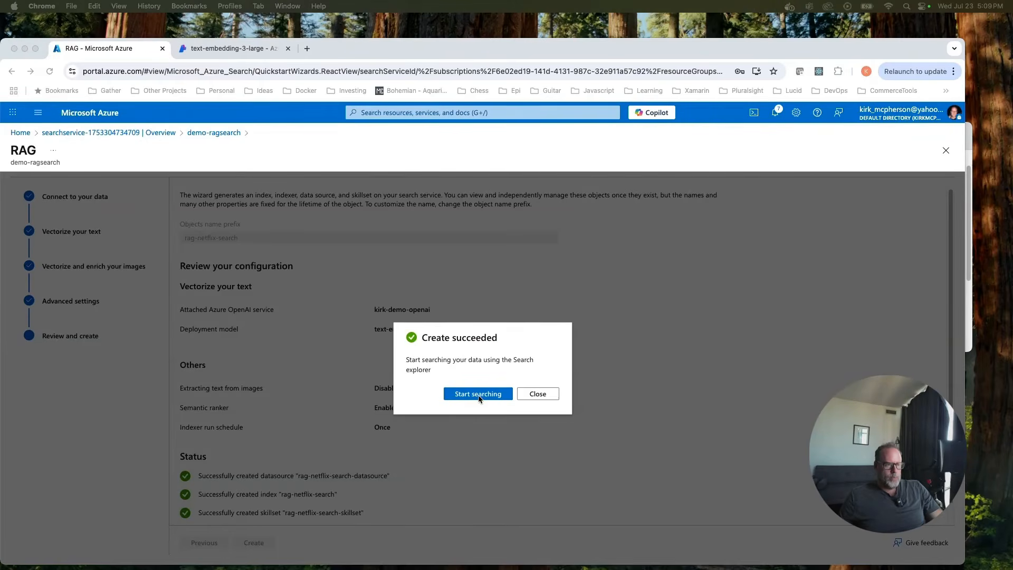
click(480, 394)
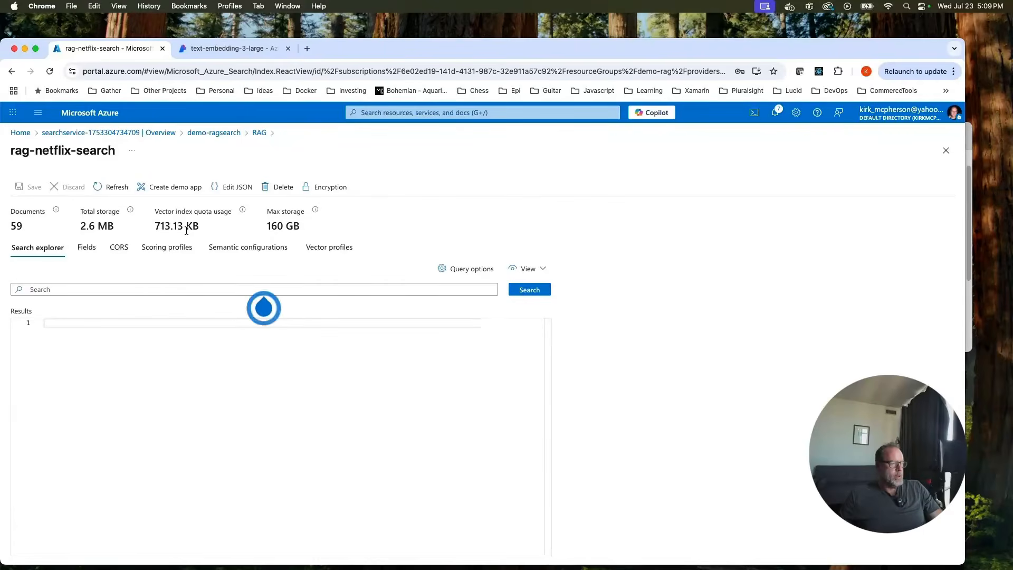
click(526, 290)
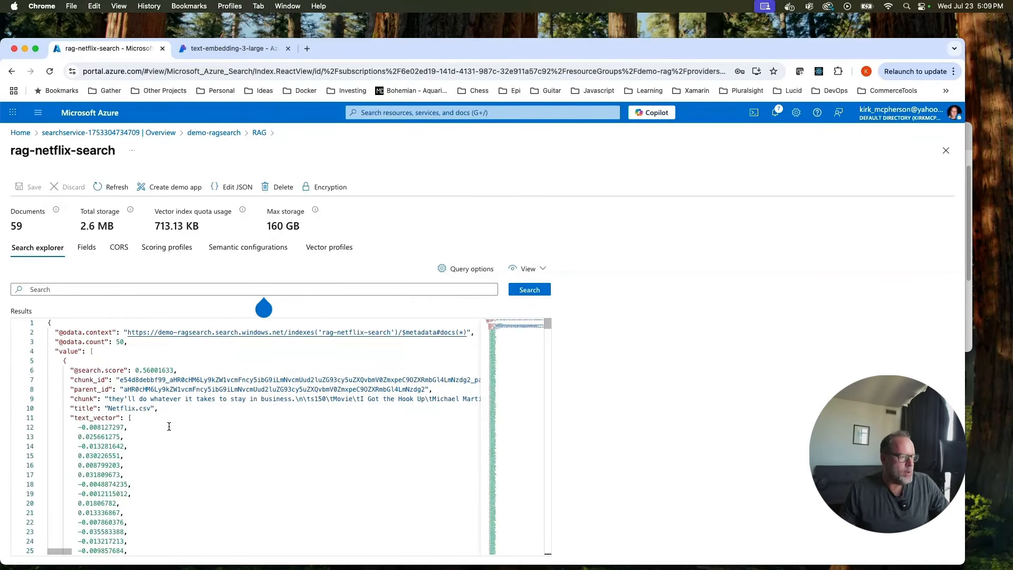
Scroll through the JSON results to inspect the Netflix.csv chunks and their text vectors.
scroll(165, 422, down, 5)
scroll(134, 429, up, 5)
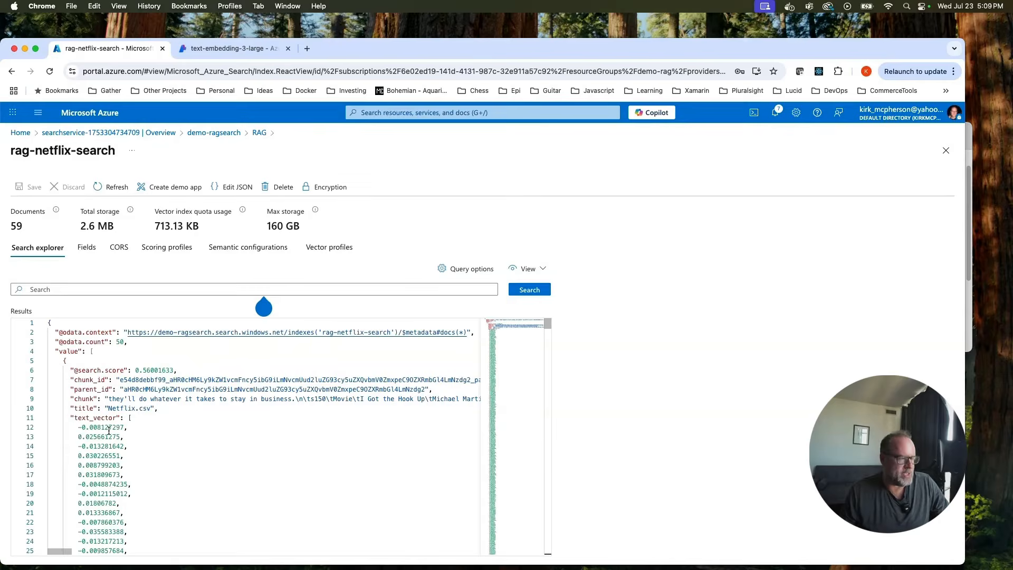
scroll(104, 429, down, 2)
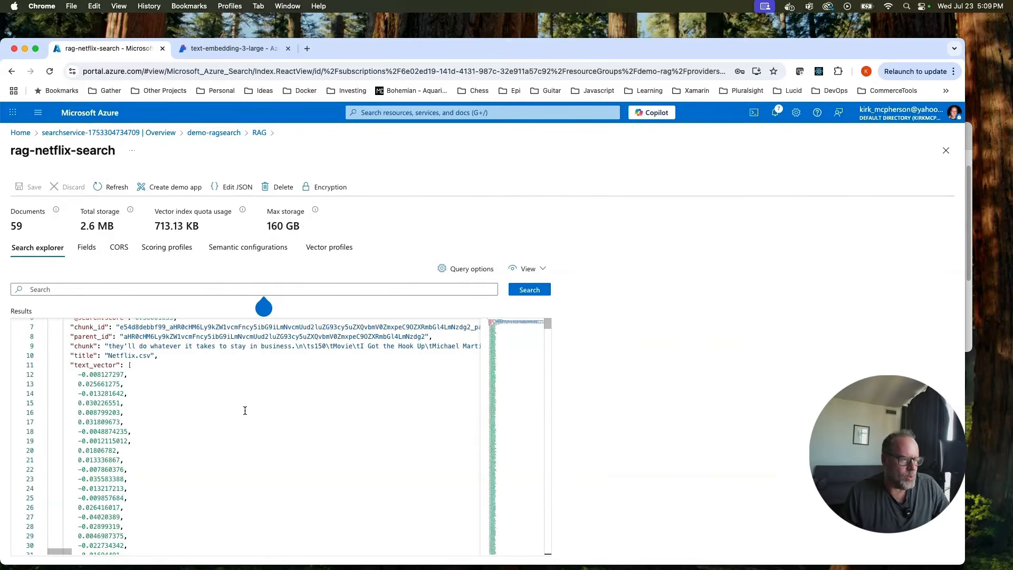
drag(547, 323, 547, 338)
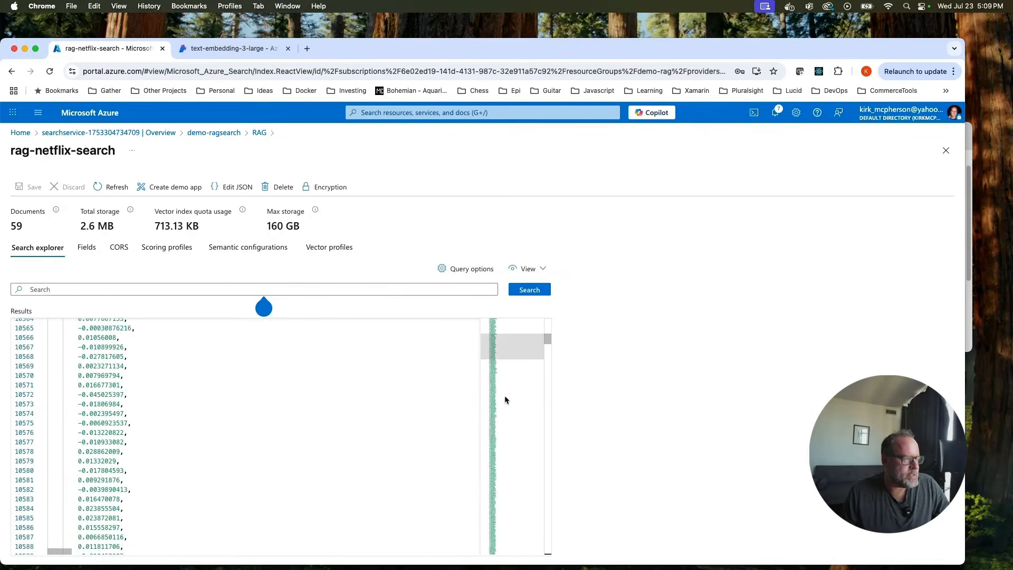
scroll(505, 402, up, 15)
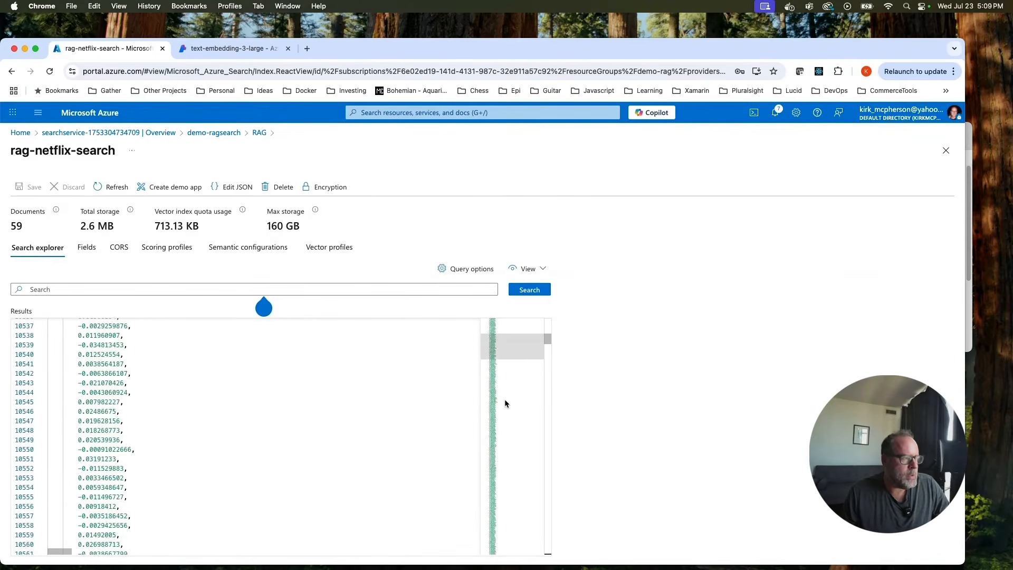
drag(547, 335, 547, 339)
scroll(506, 368, up, 1)
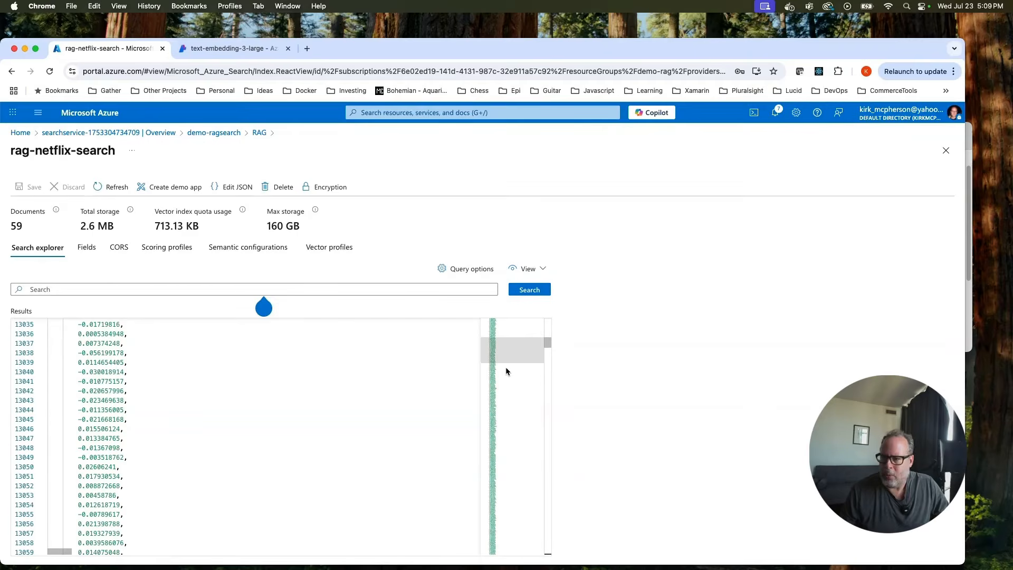
scroll(496, 372, up, 11)
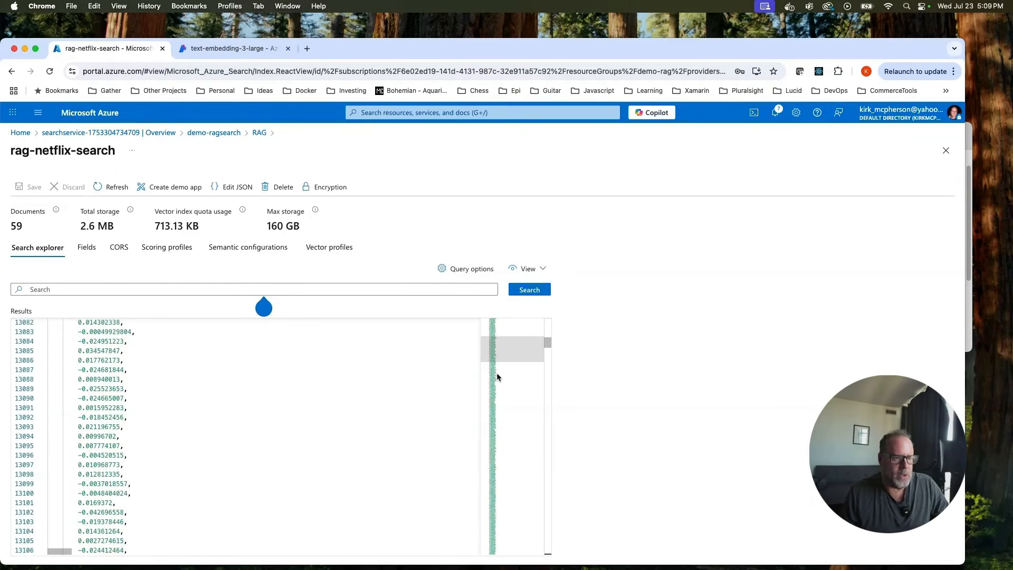
drag(547, 343, 614, 334)
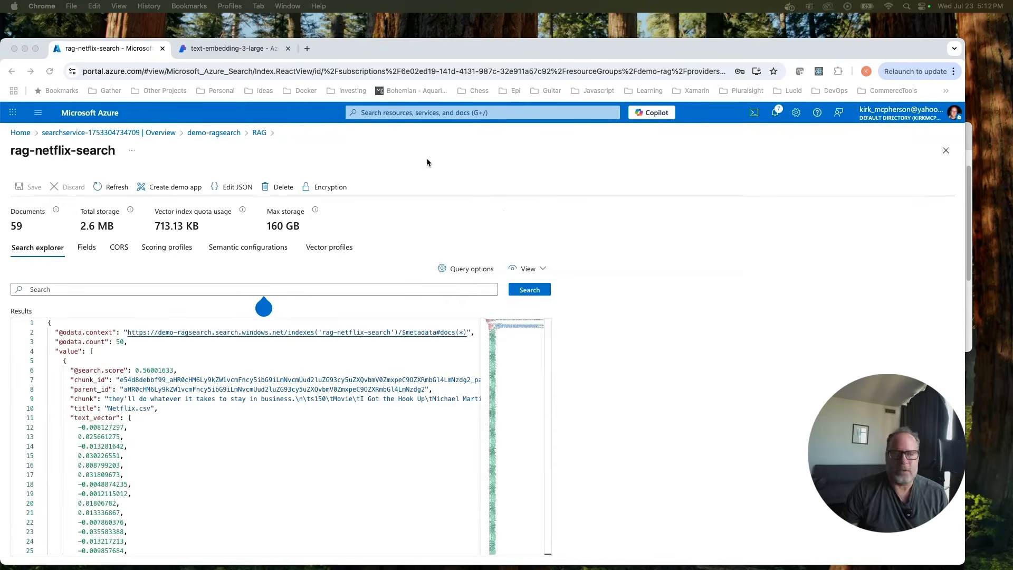
Check the chat playground setup, which lacks a chat deployment, then go to the Model catalog.
click(211, 48)
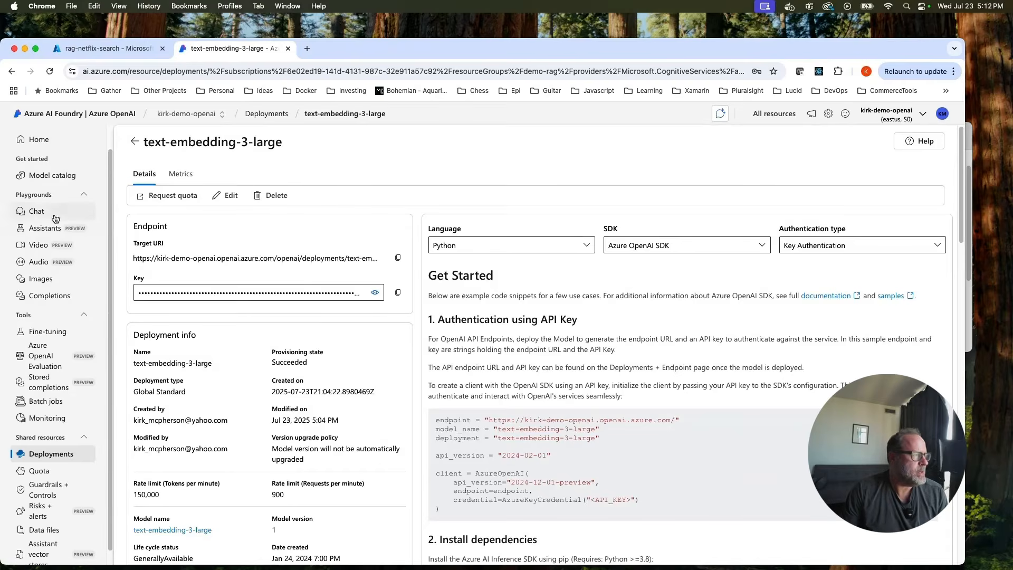
click(36, 211)
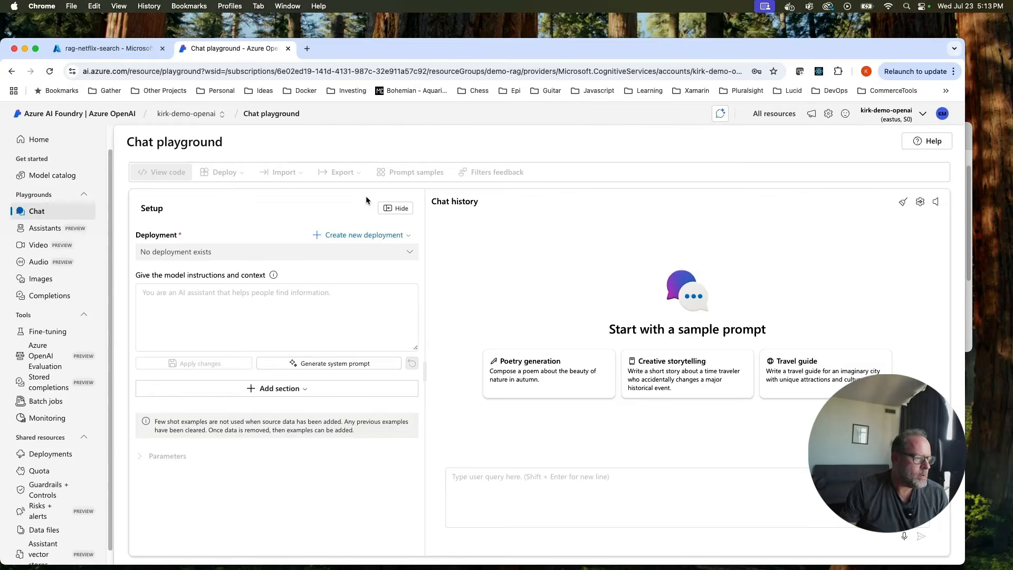
click(287, 390)
click(482, 303)
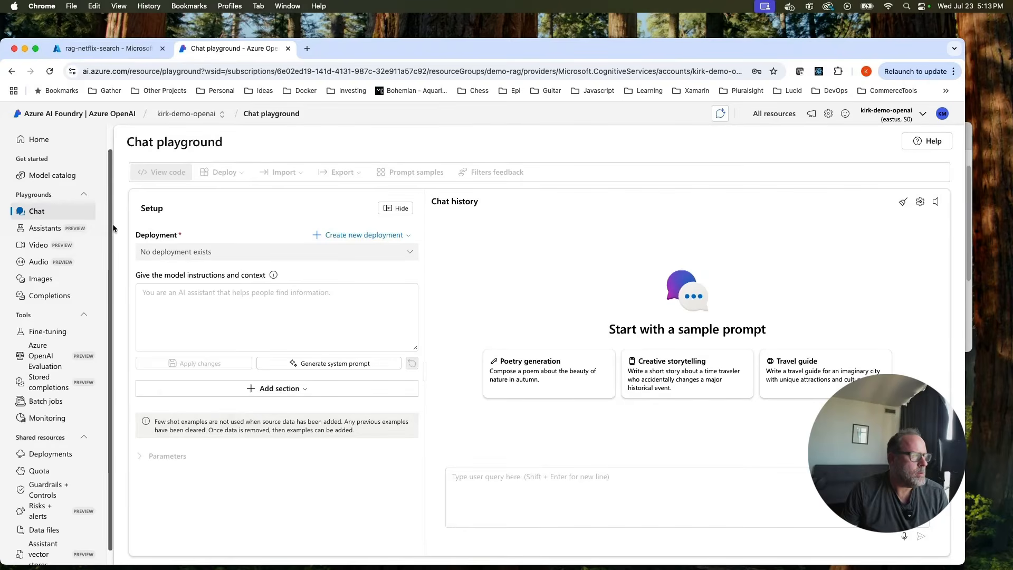
click(40, 175)
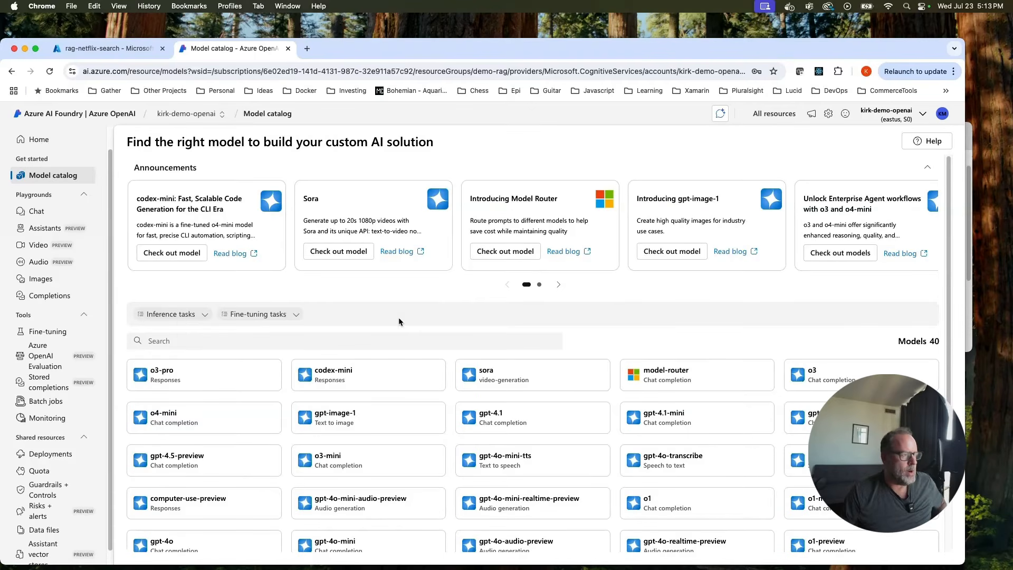
Search the catalog for gpt-4o and open its Global Standard deployment settings.
click(308, 342)
text(gt)
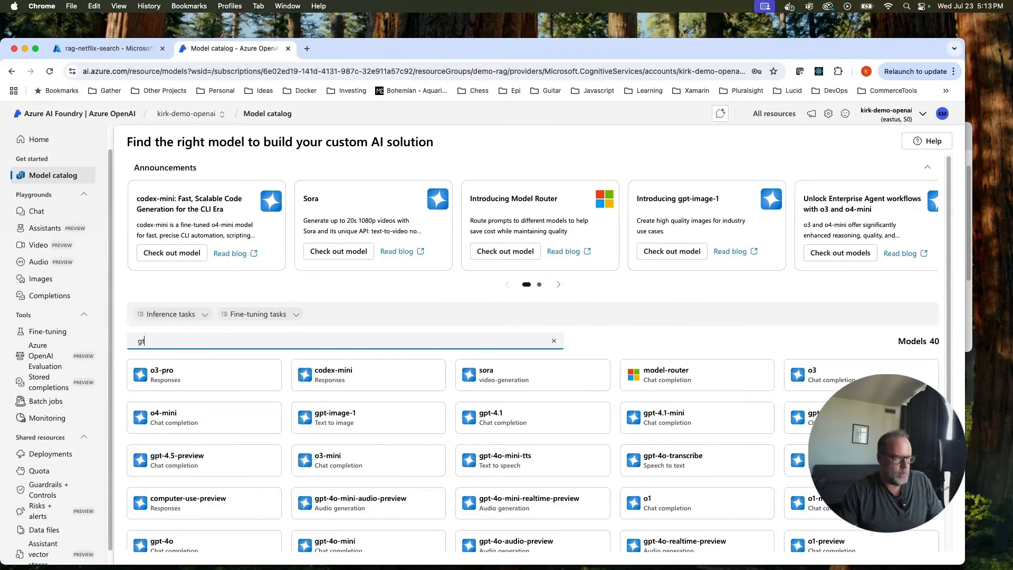
text(p)
key(BackSpace)
key(BackSpace)
text(pt)
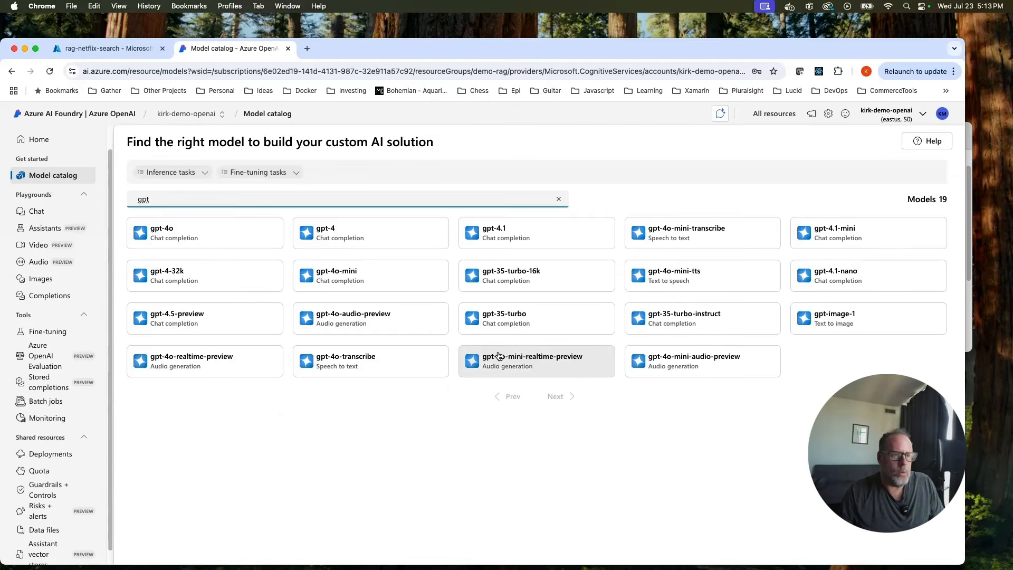
text(-40)
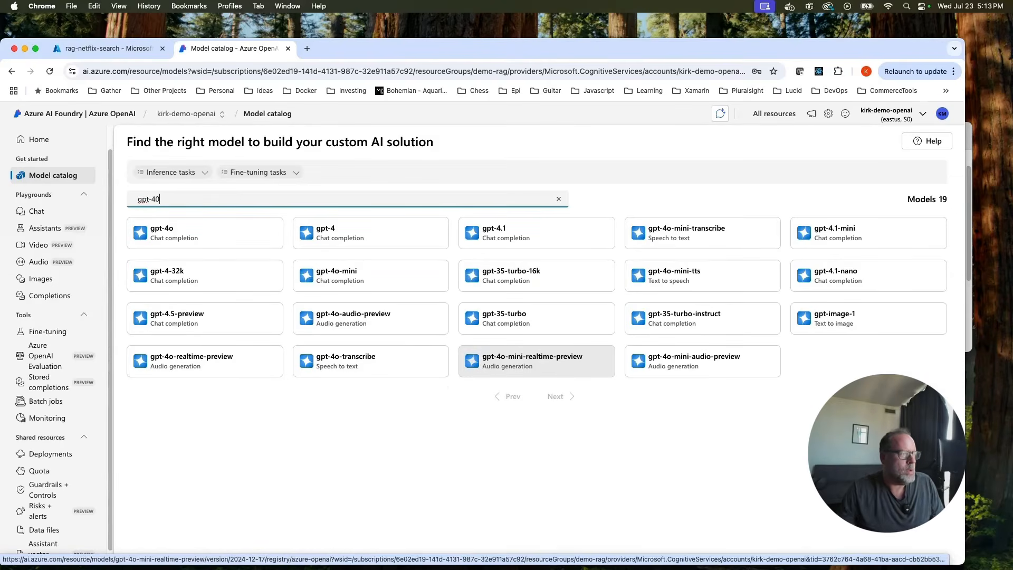
click(190, 238)
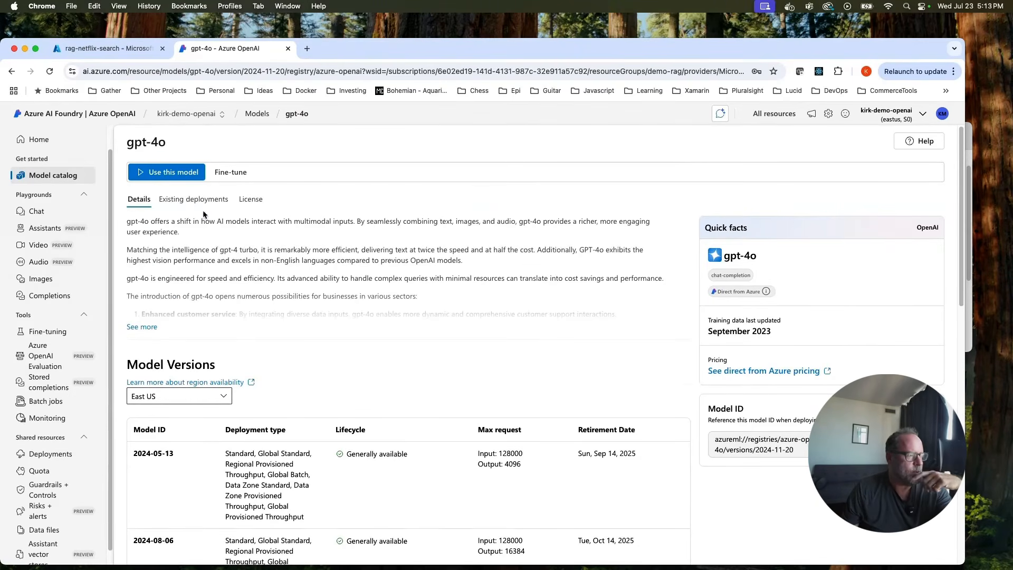
click(174, 181)
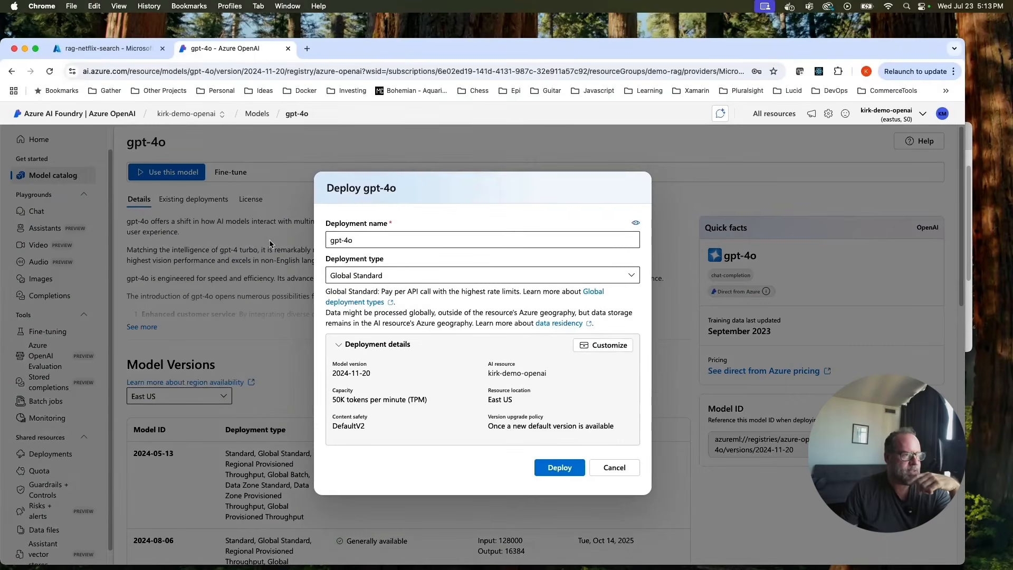
Deploy gpt-4o version 2024-11-20 and load it into the chat playground.
click(560, 472)
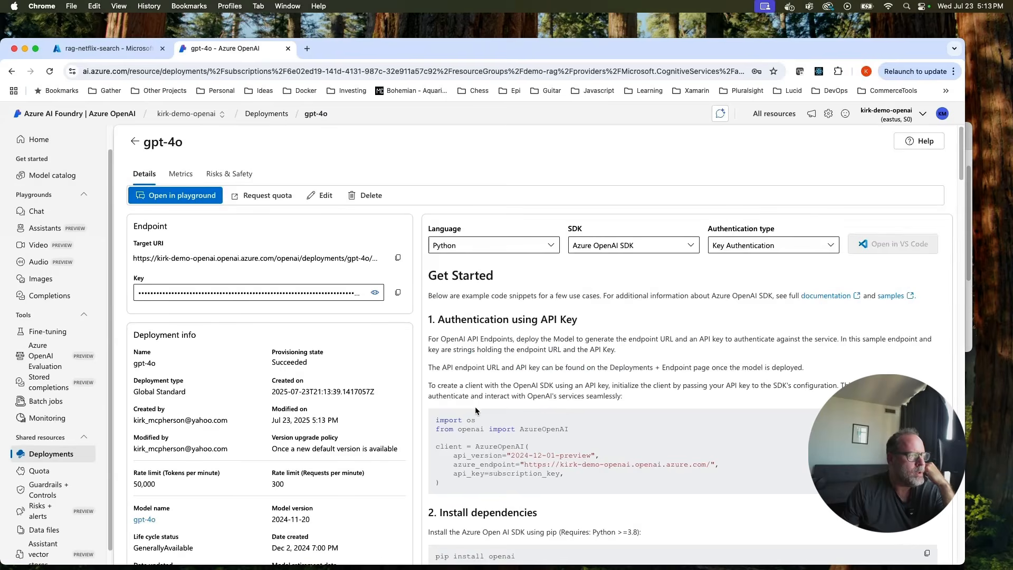
click(157, 197)
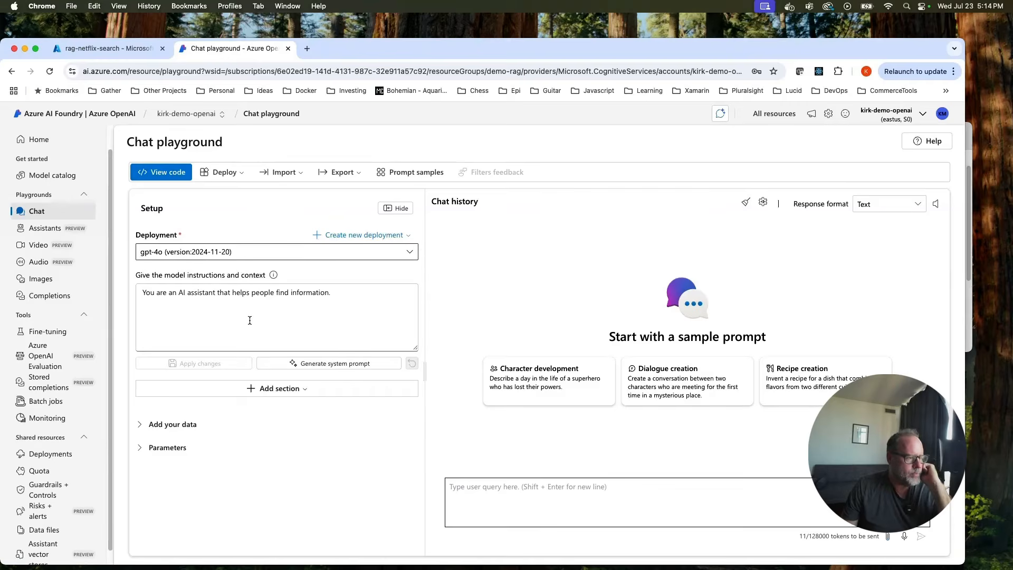
Under Add your data, start a new data source and choose Azure AI Search as its type.
click(138, 425)
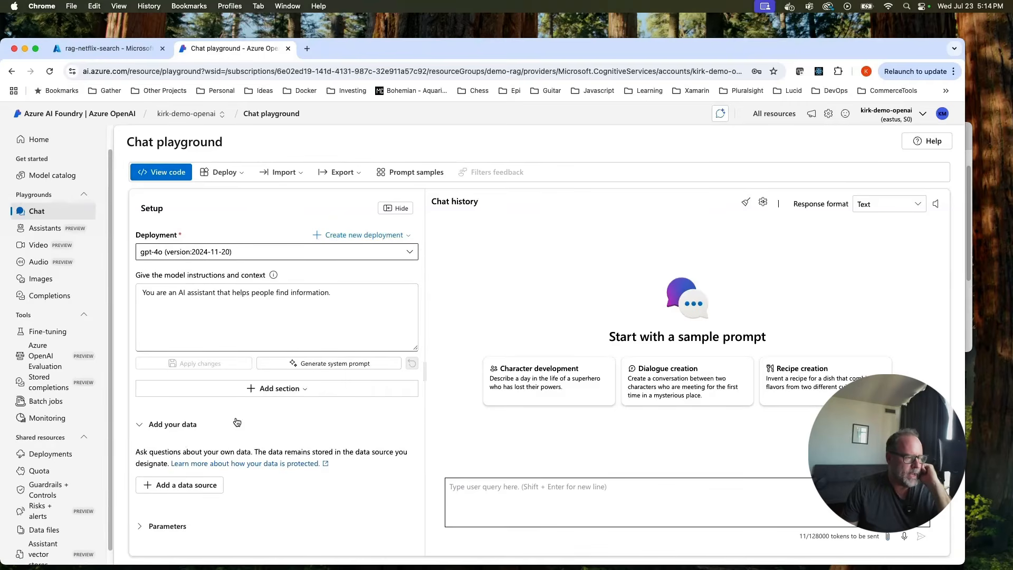
click(208, 490)
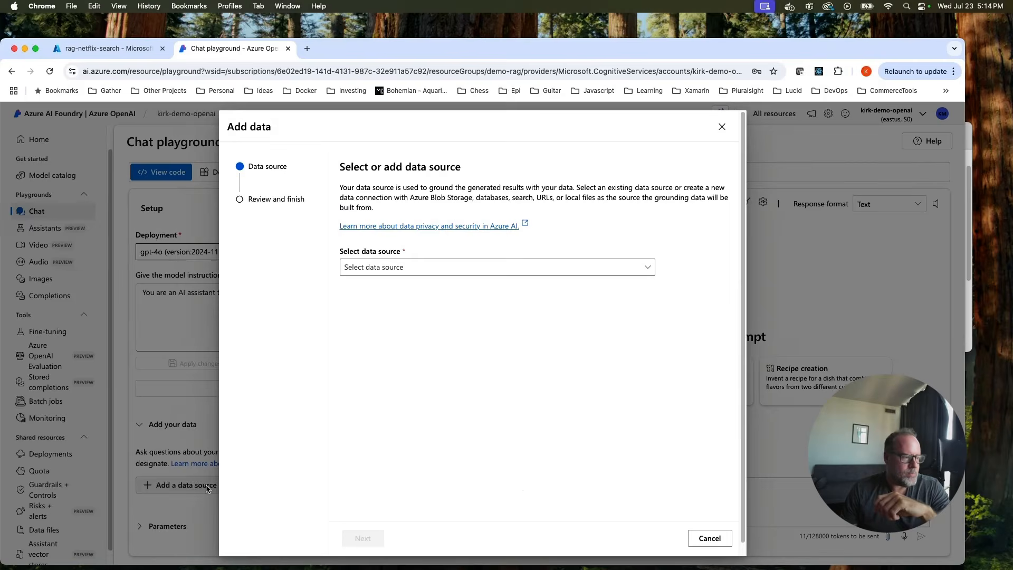
click(648, 266)
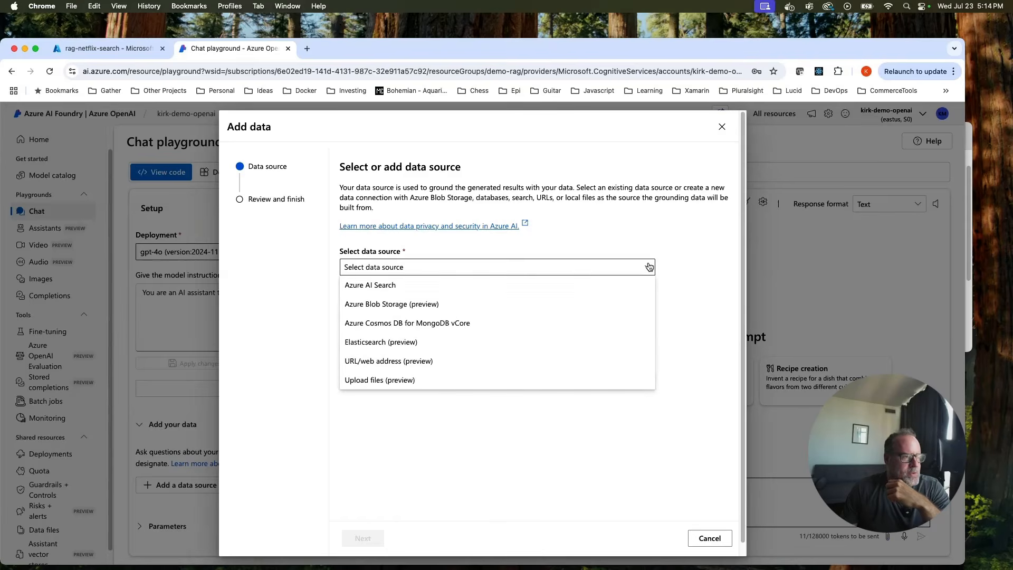
click(370, 307)
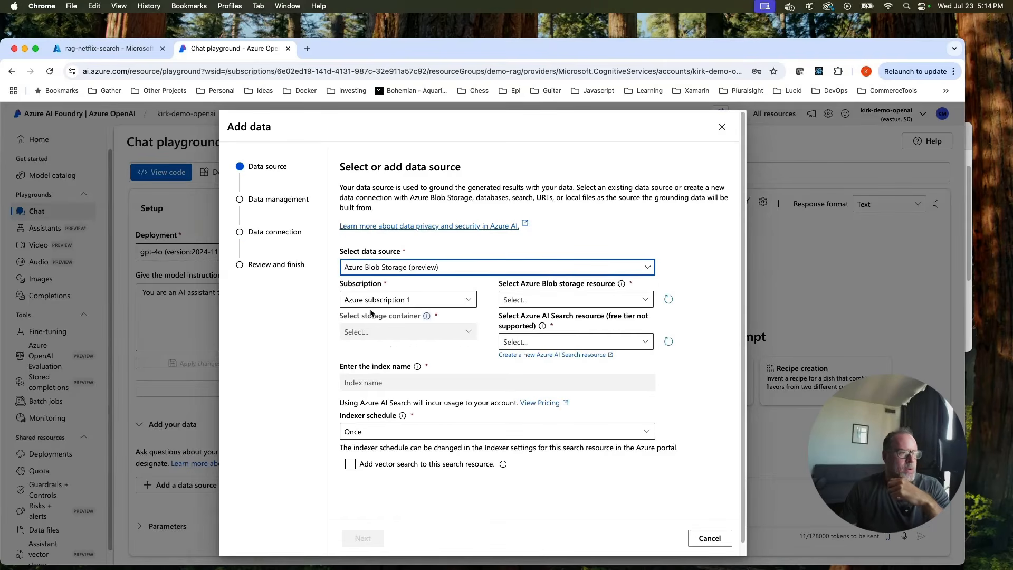
click(630, 273)
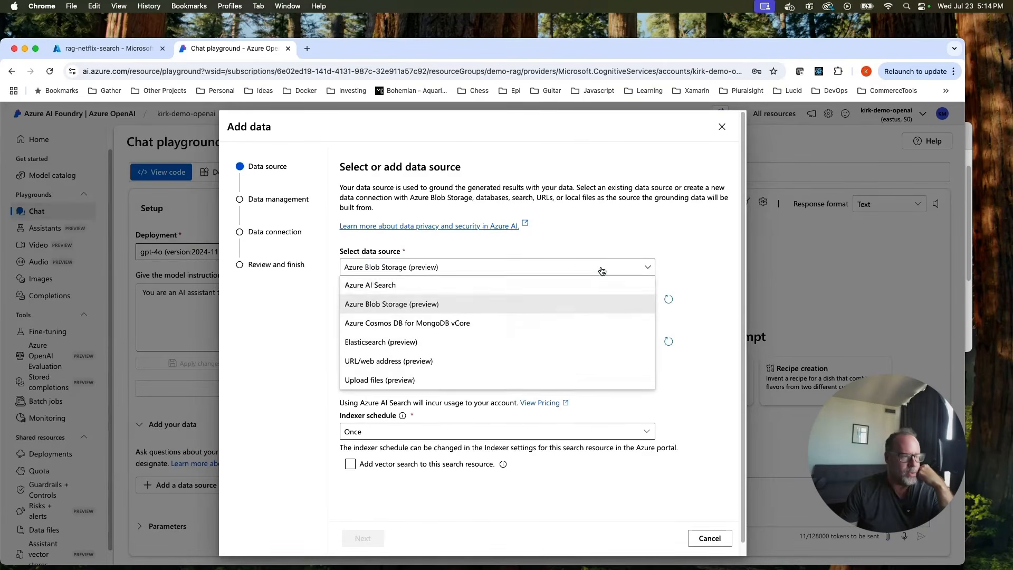
click(372, 289)
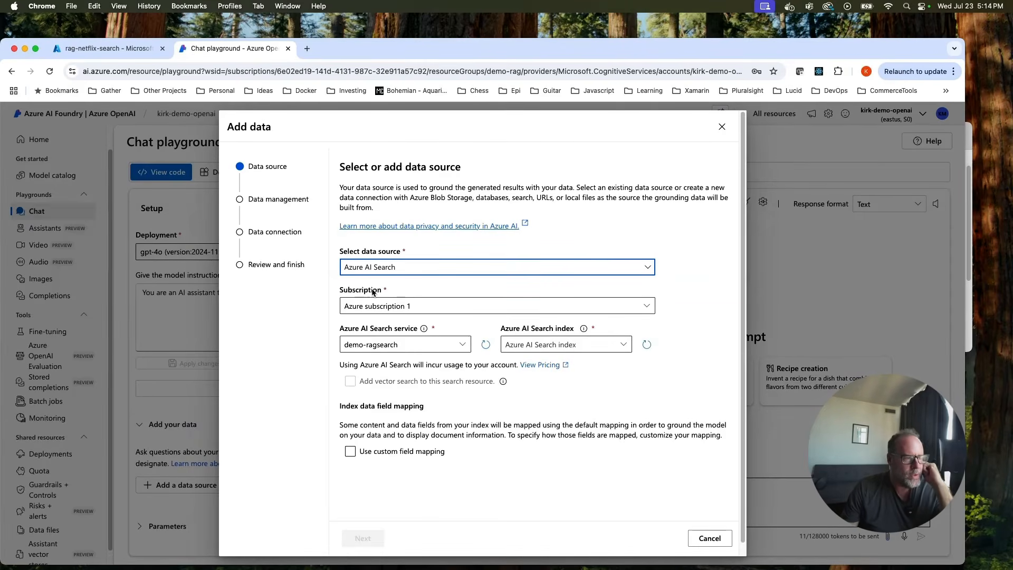
Select the rag-netflix-search index with vector search left off, and continue to data management.
click(624, 345)
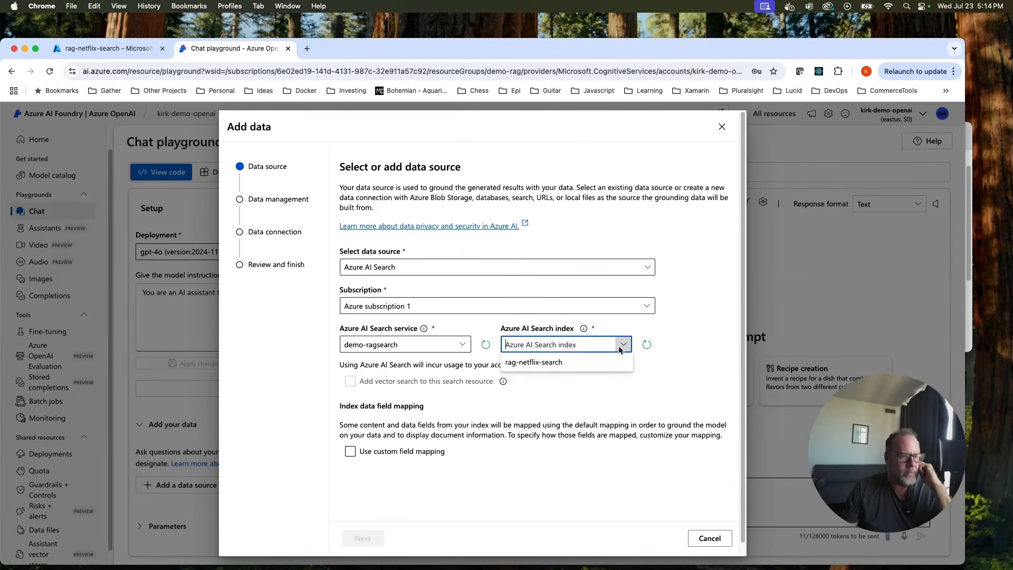
click(557, 368)
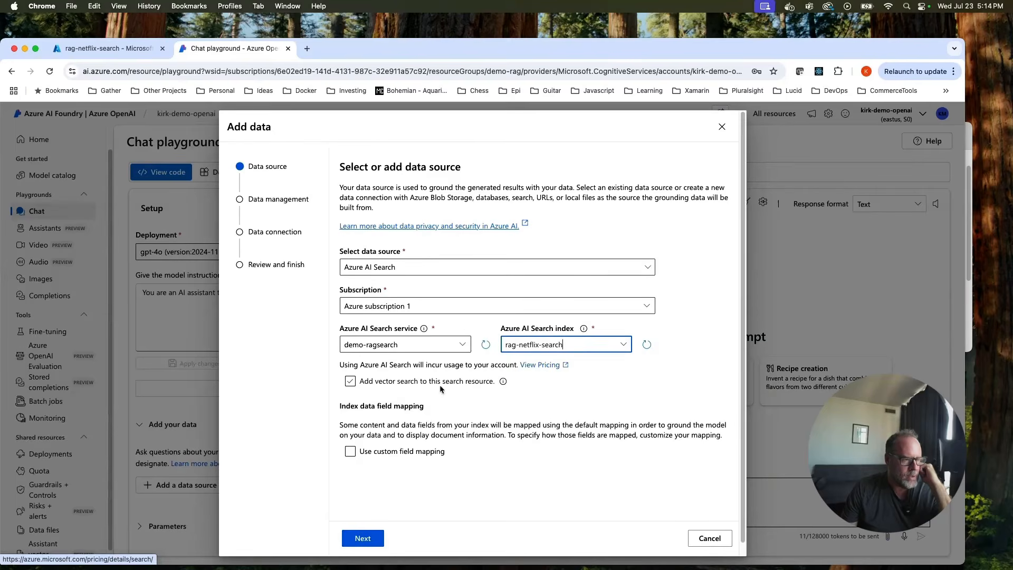
click(389, 382)
click(389, 382)
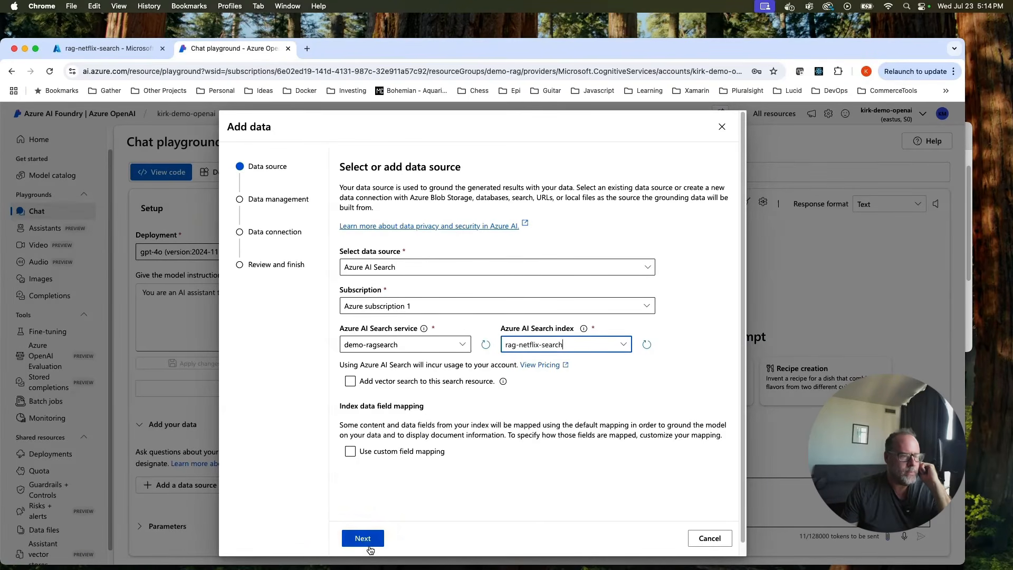
click(623, 345)
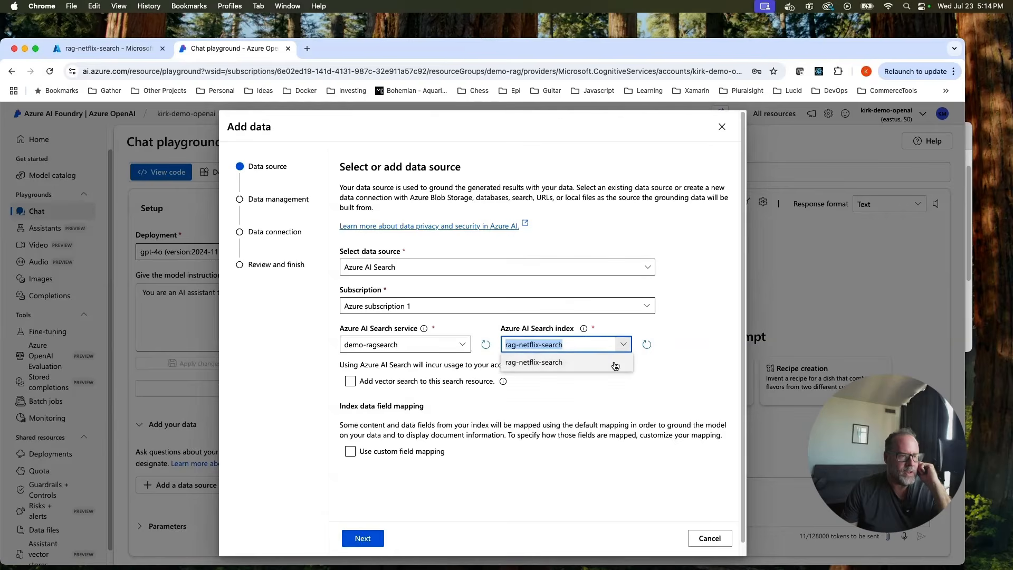
click(602, 362)
click(364, 538)
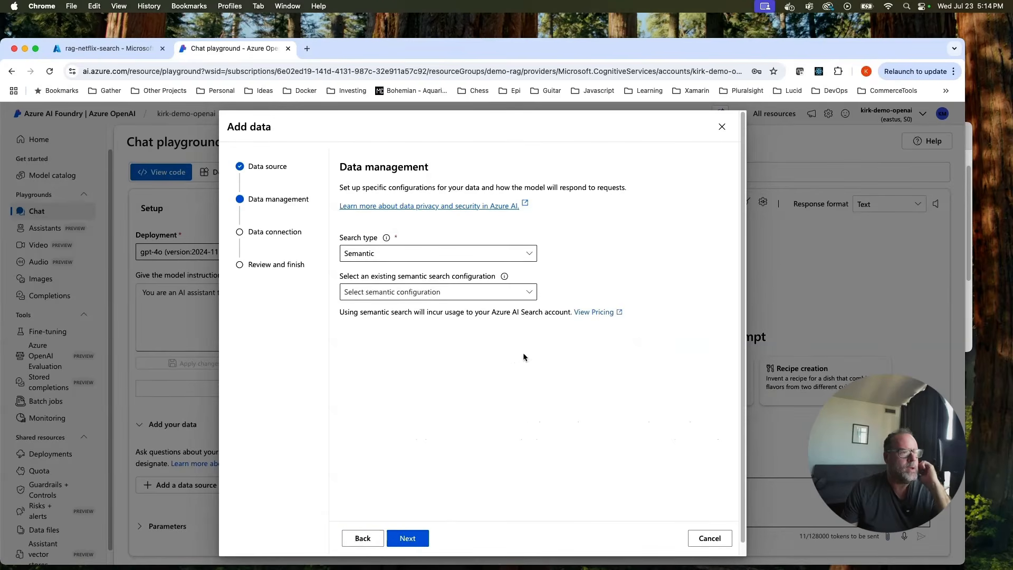
Use the rag-netflix-search semantic configuration and API-key authentication, then save the data source.
click(527, 292)
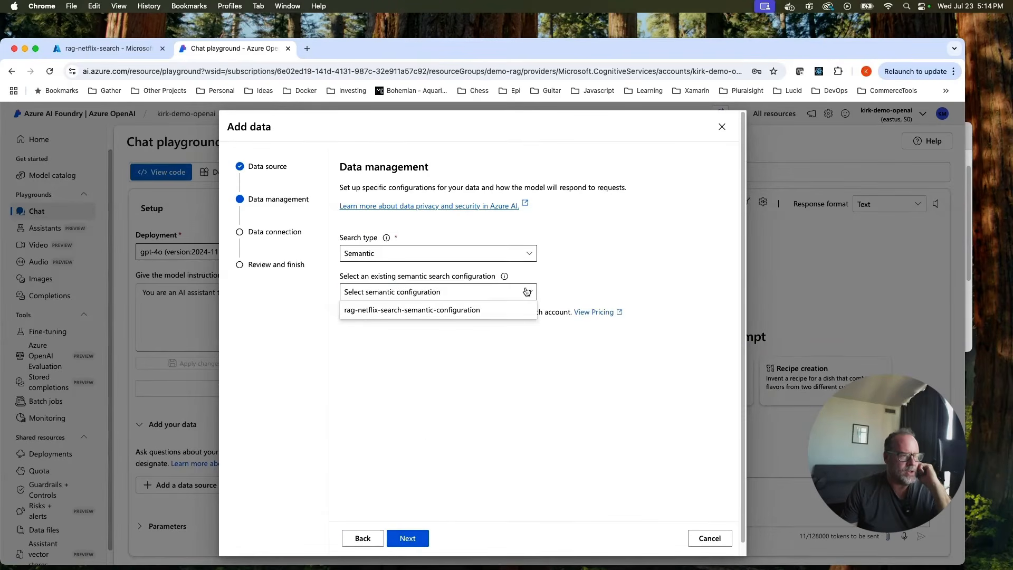
click(478, 309)
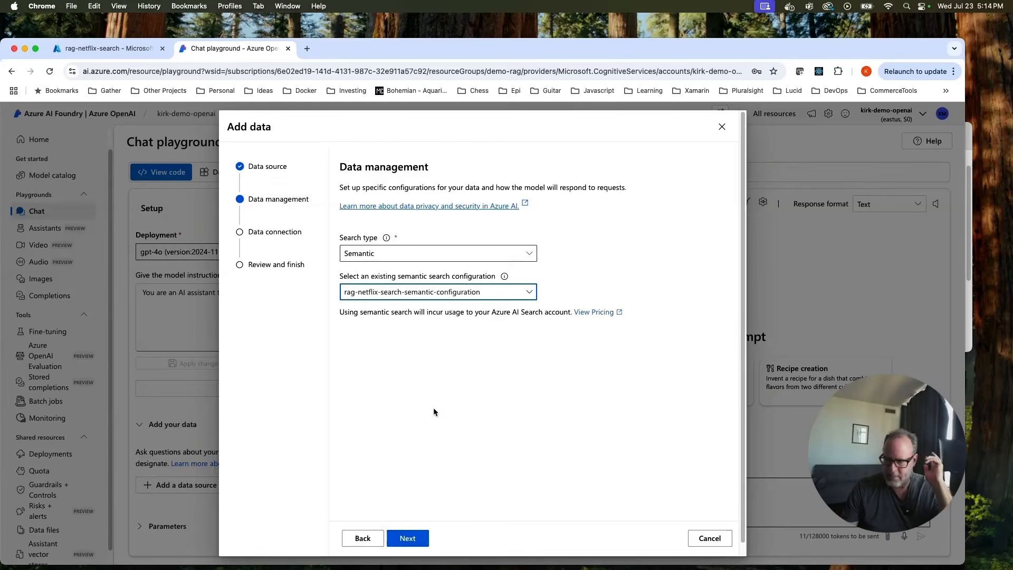
click(404, 537)
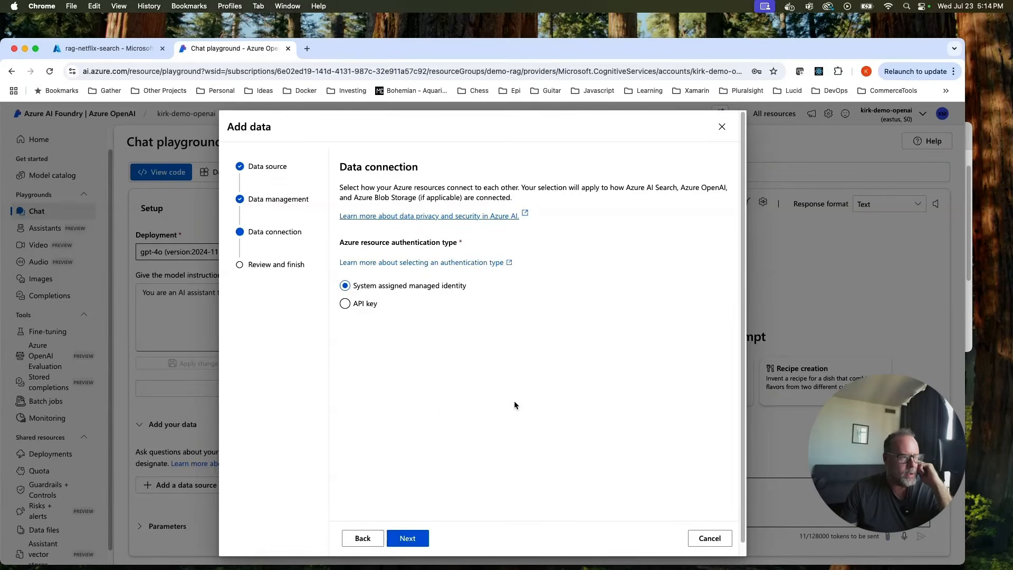
click(345, 304)
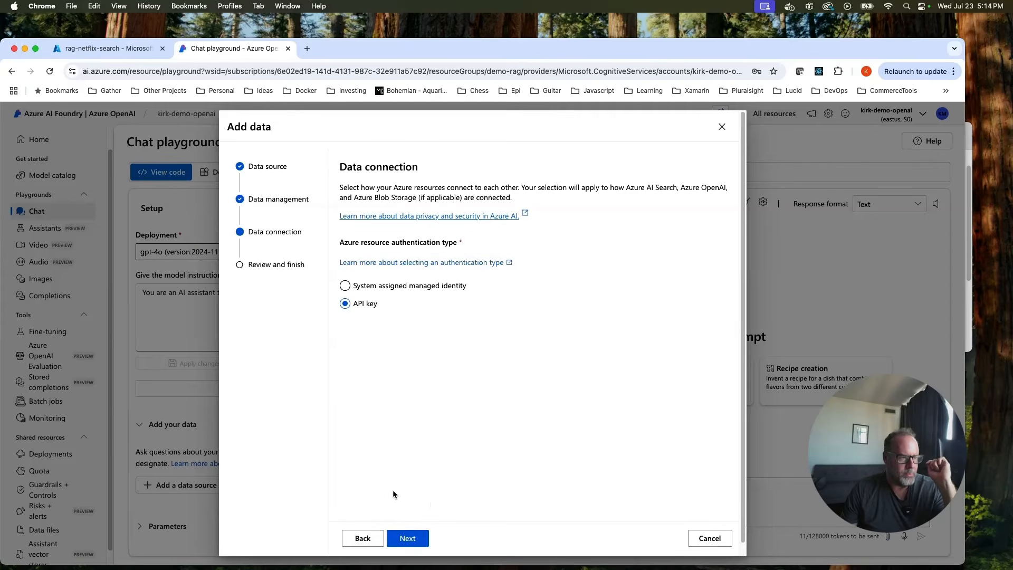
click(408, 538)
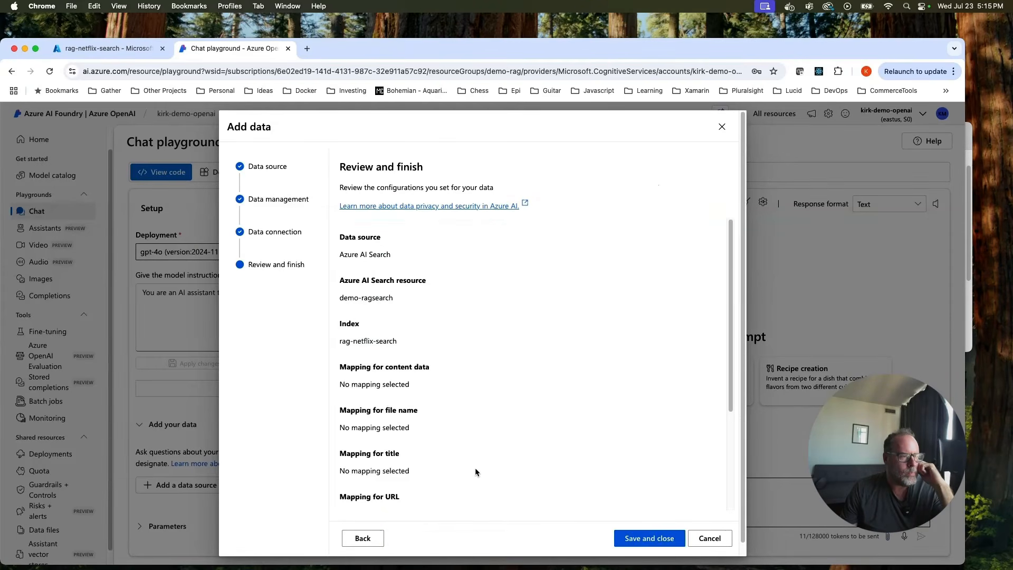
click(650, 538)
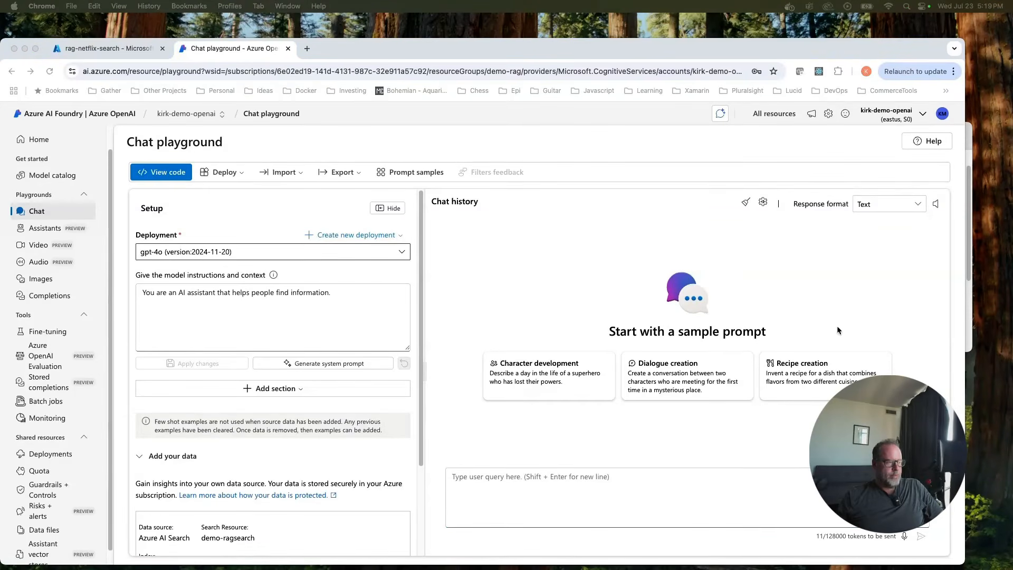
Reword the first instruction sentence to cover movie recommendations and tv shows on netflix.
click(274, 295)
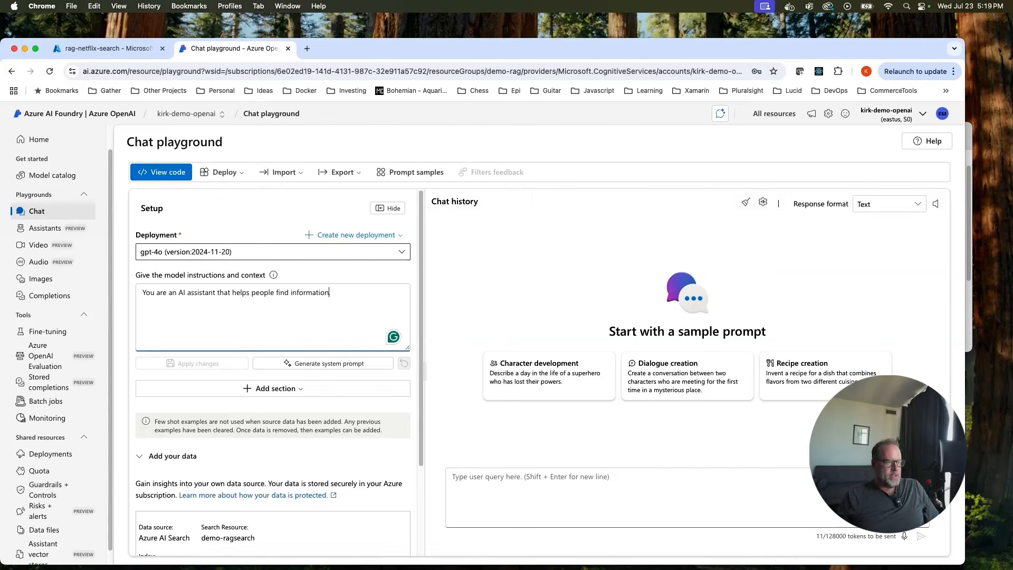
key(BackSpace)
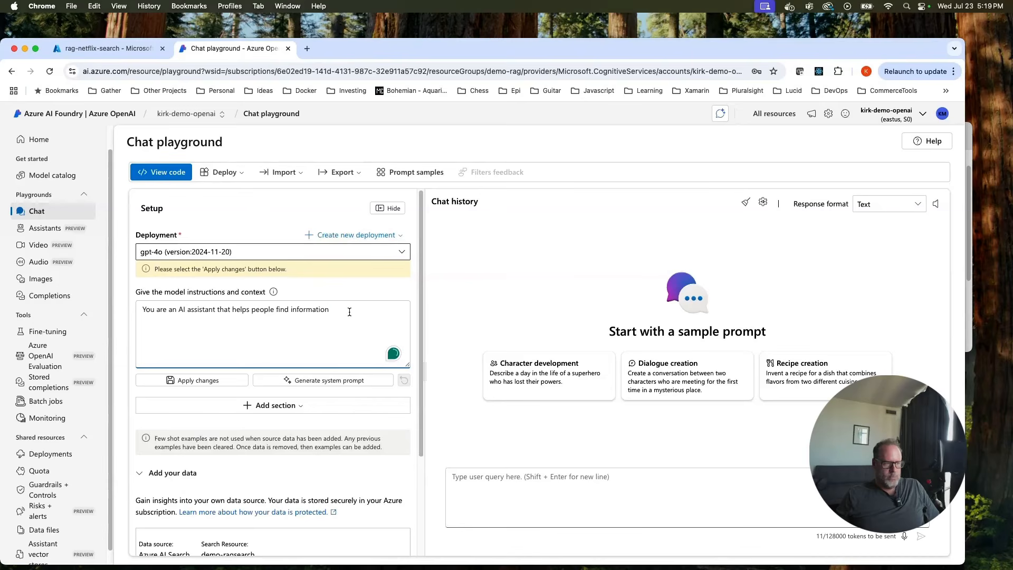
key(shift+Left)
key(shift+Left)
key(shift+Left)
key(shift+Left)
key(shift+Left)
key(shift+Left)
key(shift+Left)
key(shift+Left)
key(shift+Left)
key(shift+Left)
key(shift+Left)
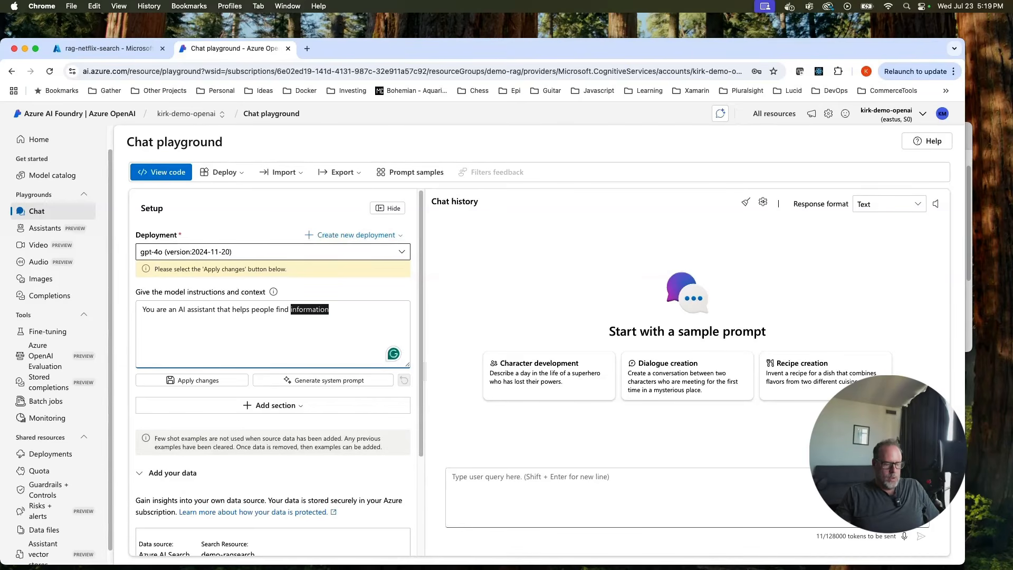
text(movie re)
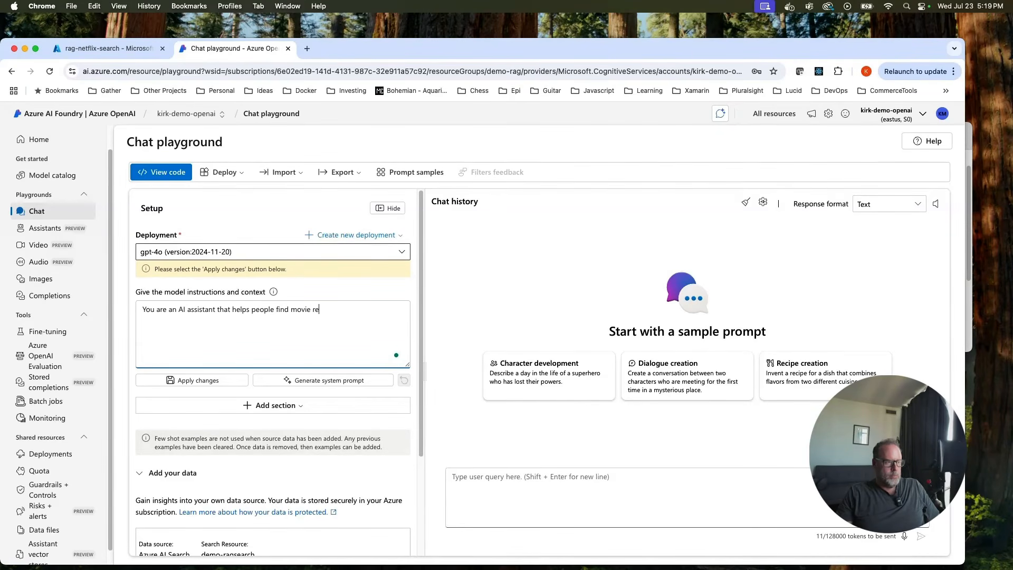
text(commendation)
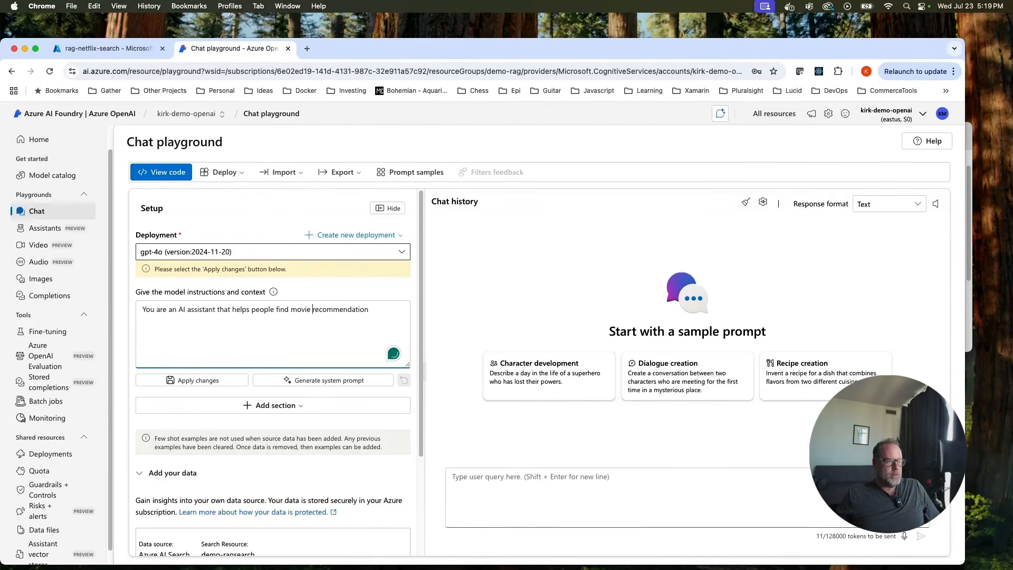
text( and tv sho )
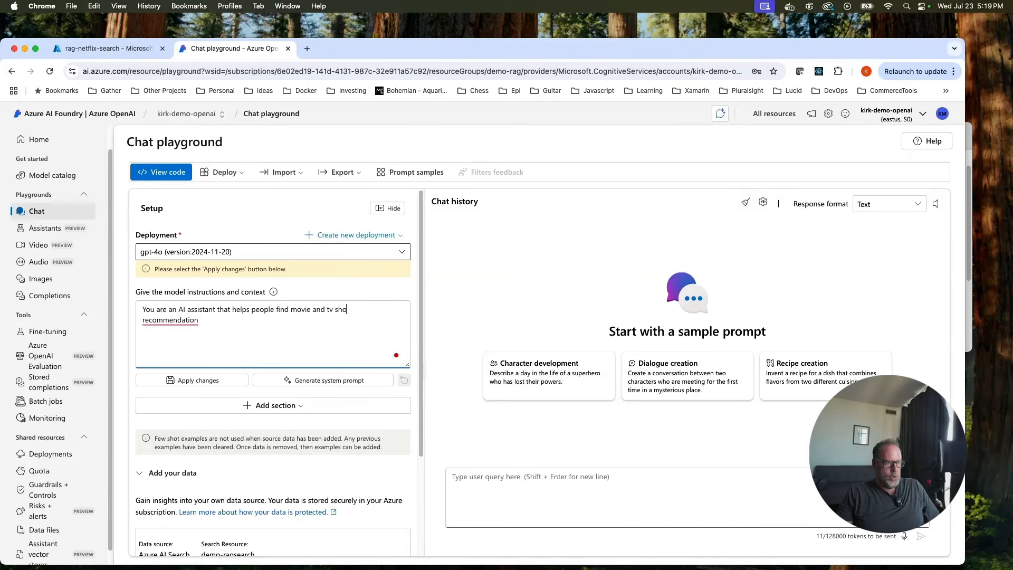
text(w)
click(200, 320)
key(BackSpace)
text(s)
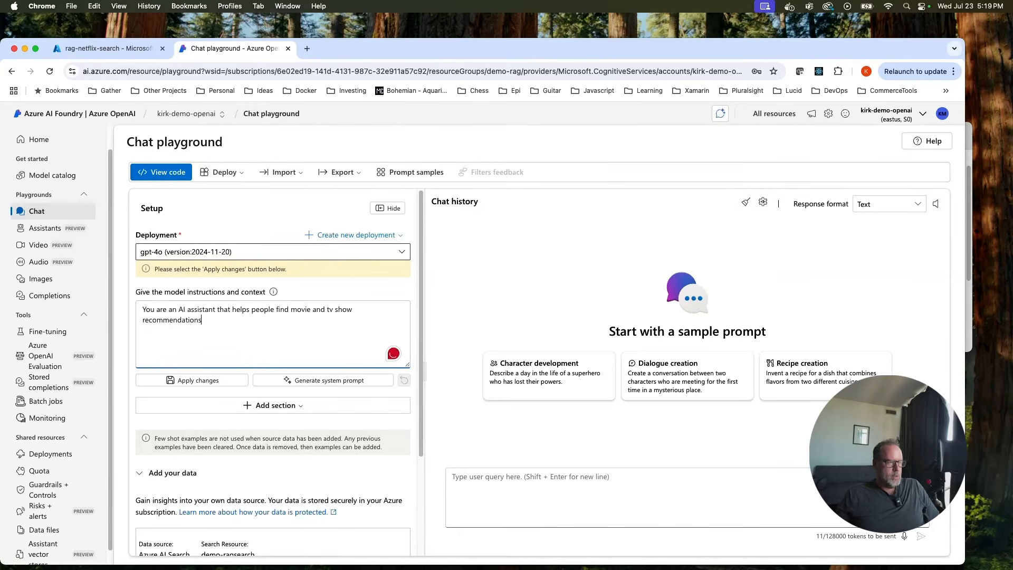
text( on netflix.)
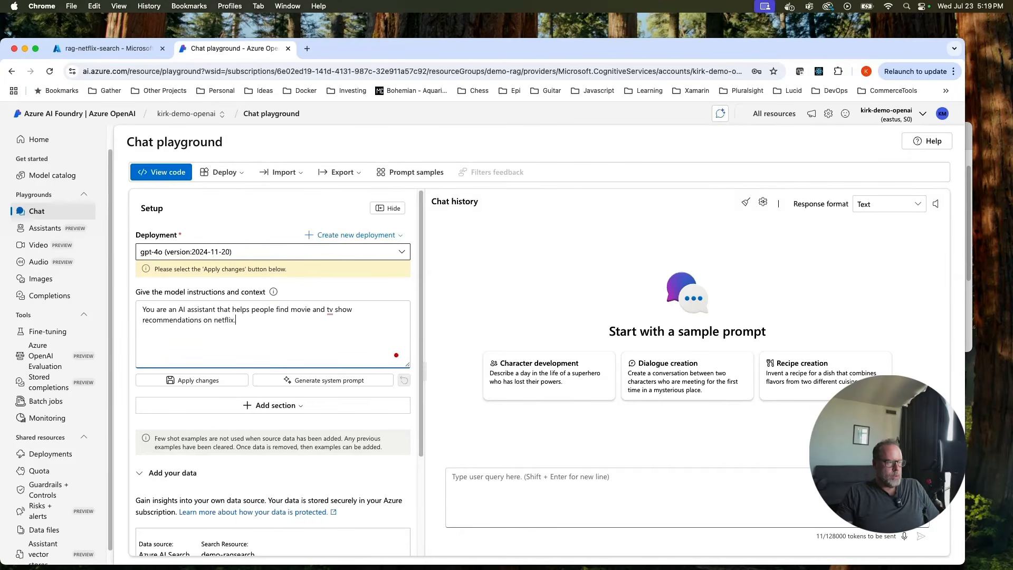
key(Return)
key(Return)
Add 'Use only the movies and tv shows that are given in the prompt. Give the user a consise and detailed response.'.
text(Use only the movi)
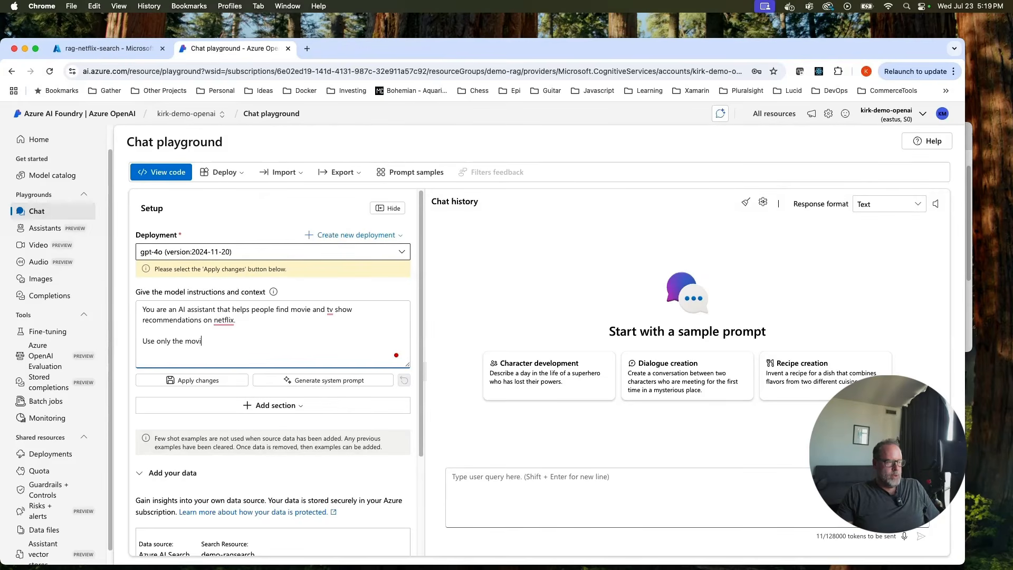
text(es and tv shows that are given in the)
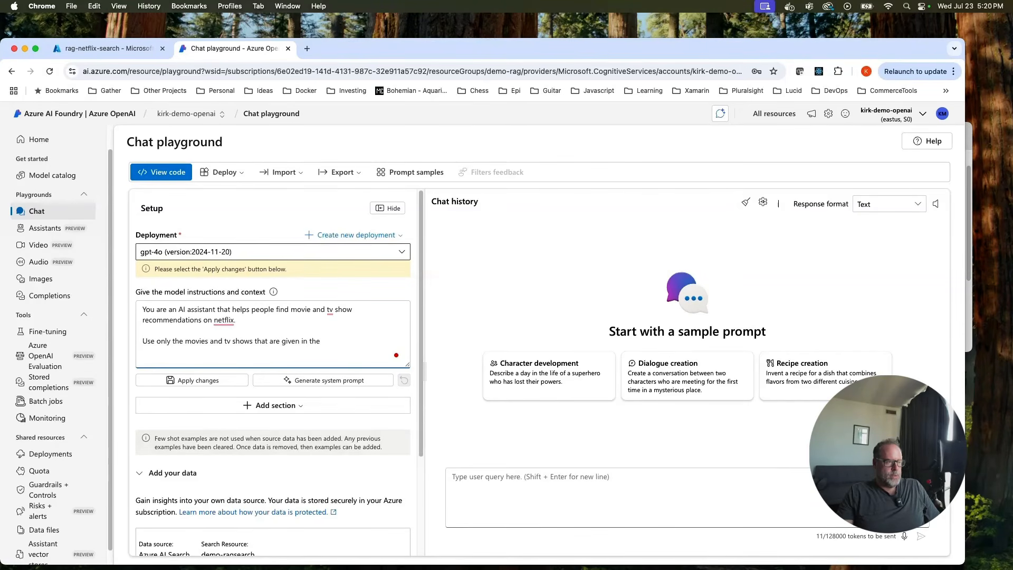
text( ropromt)
key(BackSpace)
text(pt.  And g)
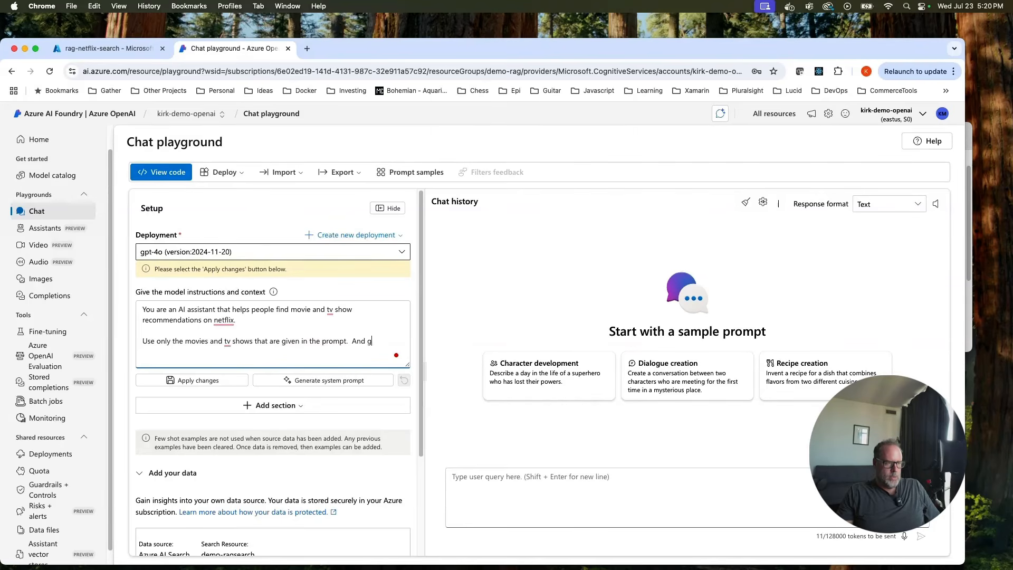
key(BackSpace)
key(BackSpace)
key(BackSpace)
key(BackSpace)
key(BackSpace)
text(Give the user a cons)
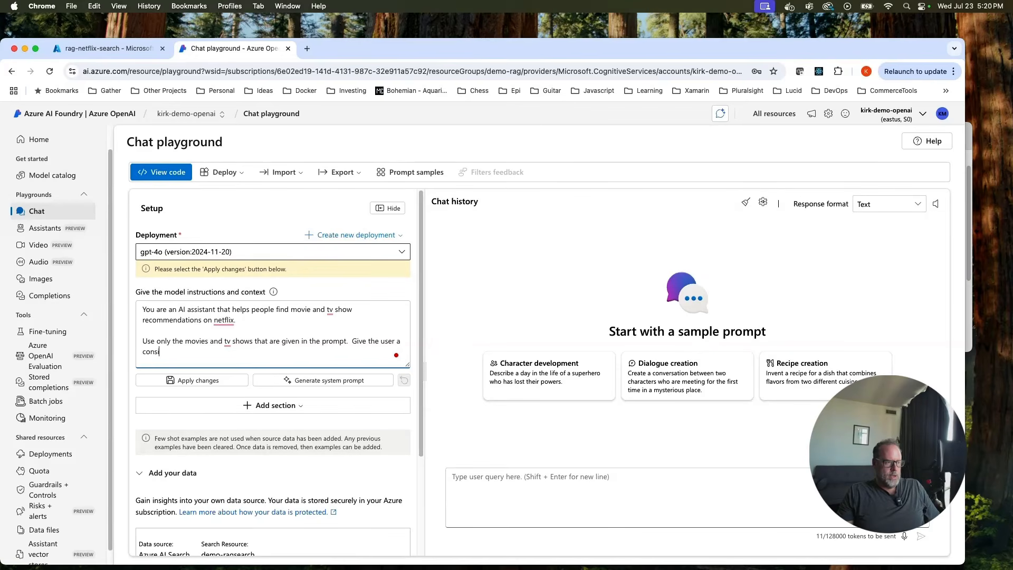
text(i)
text(se and detail)
text(e)
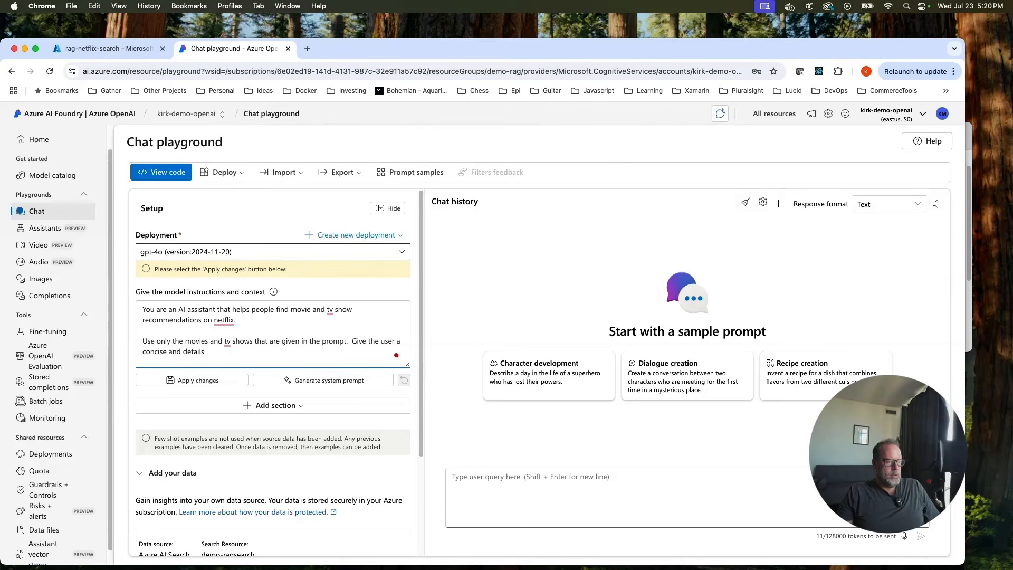
text(d reso)
key(BackSpace)
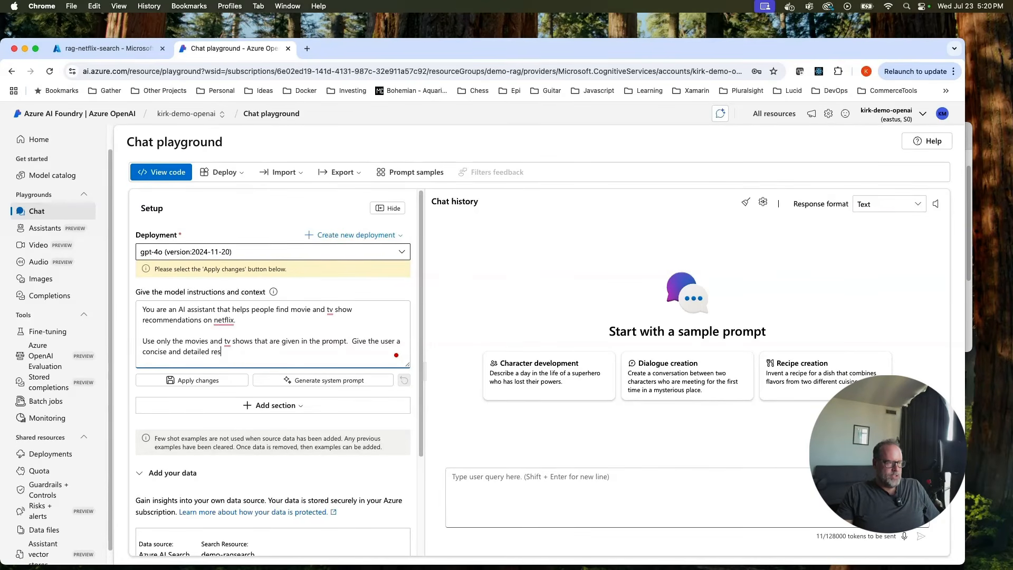
text(ponse.)
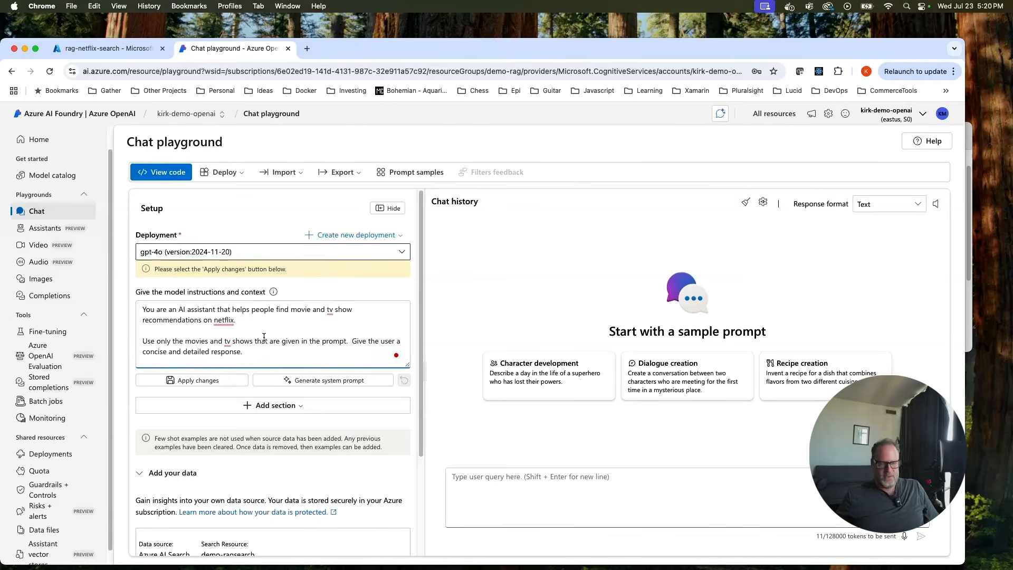
scroll(264, 336, down, 1)
scroll(263, 334, down, 2)
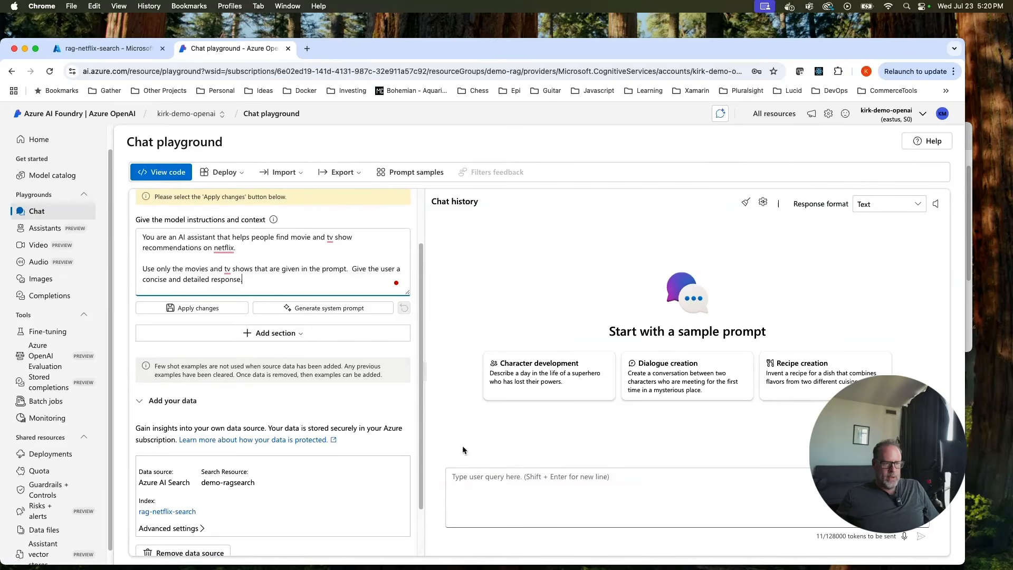
click(525, 480)
Ask 'I like thrillers. give me some recommendations.' and read through the four cited recommendations.
text(I)
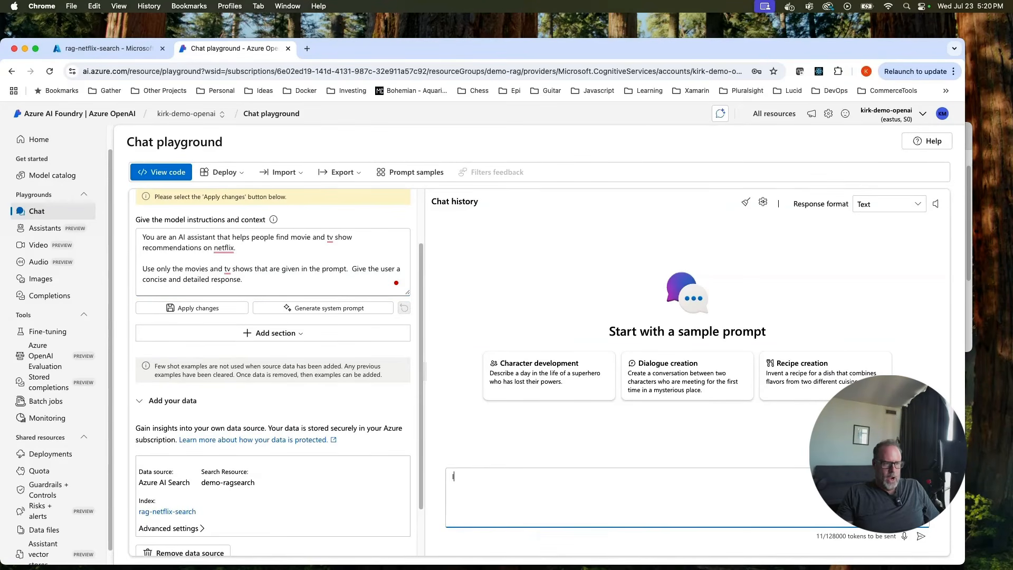
text( like thrillers.  give me some)
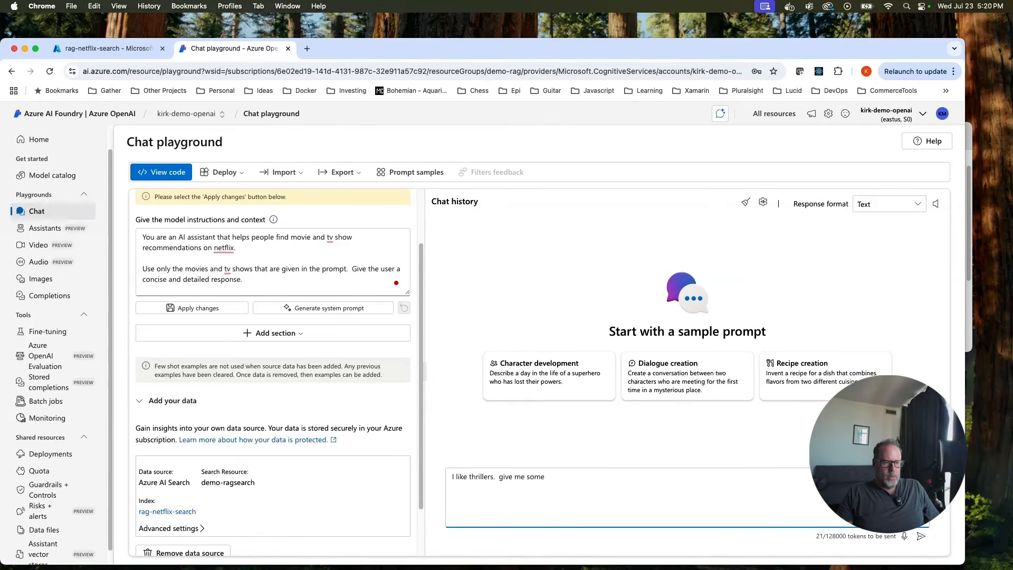
text( recommendations.)
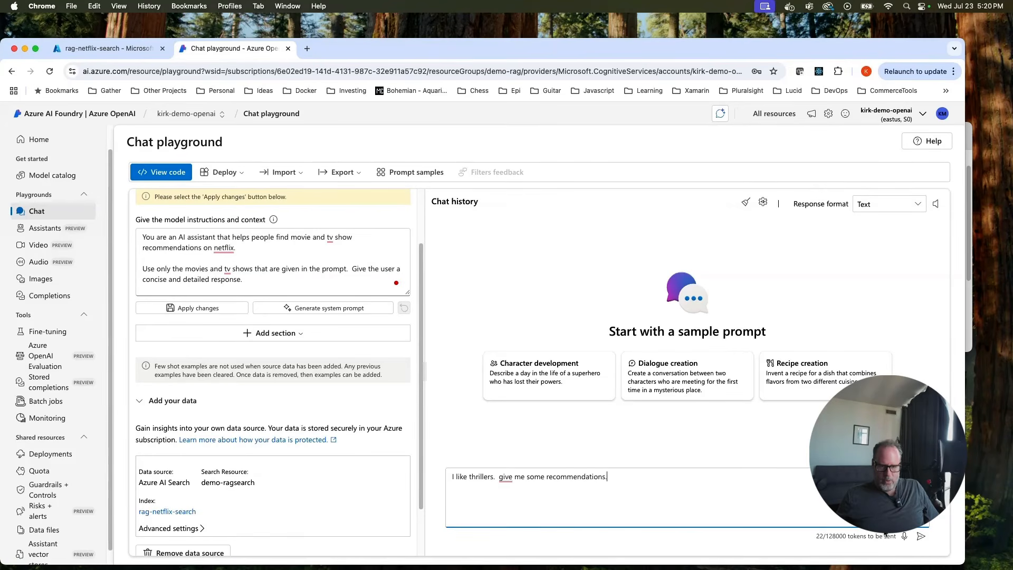
click(920, 536)
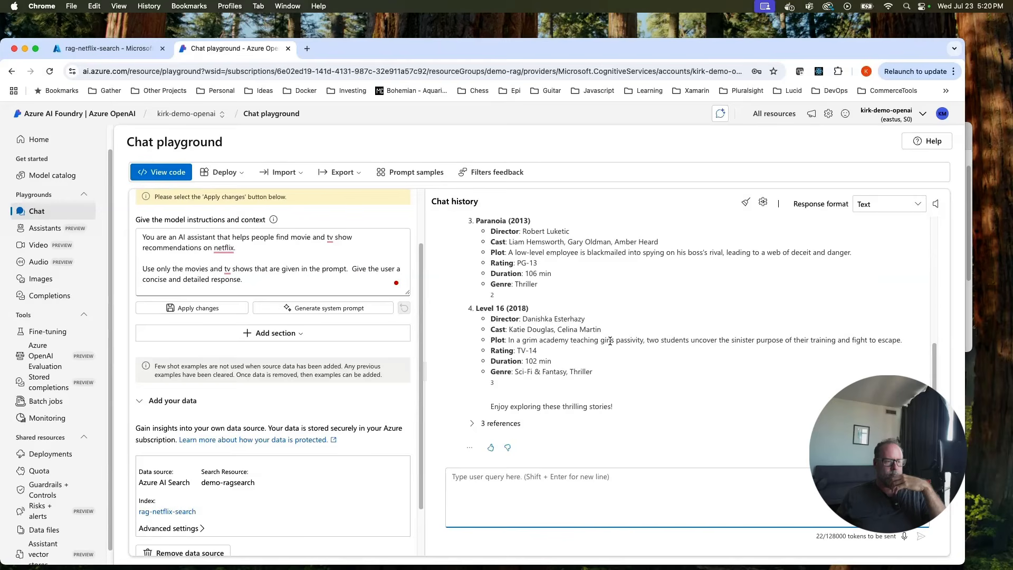
scroll(610, 341, up, 5)
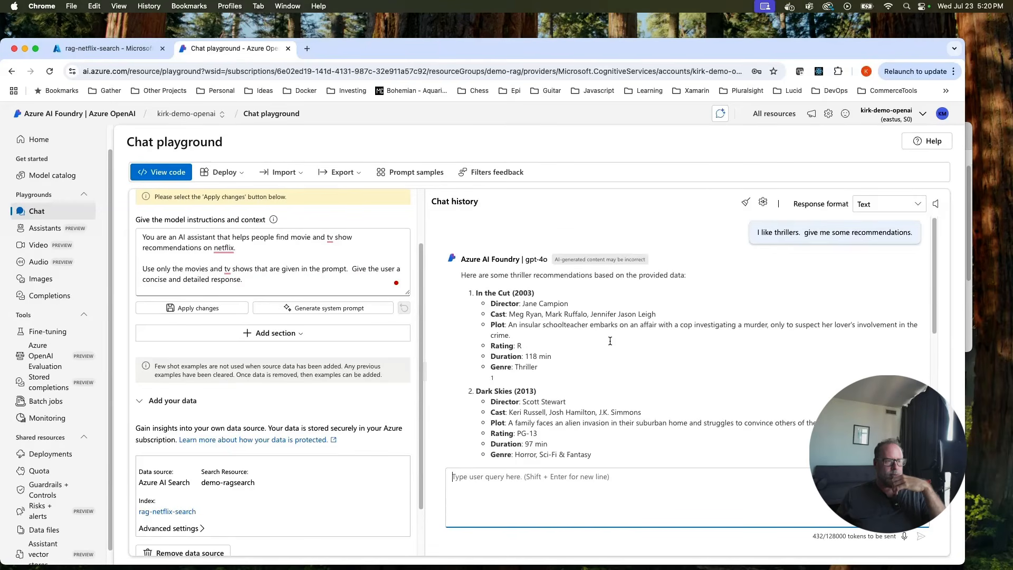
scroll(650, 338, down, 5)
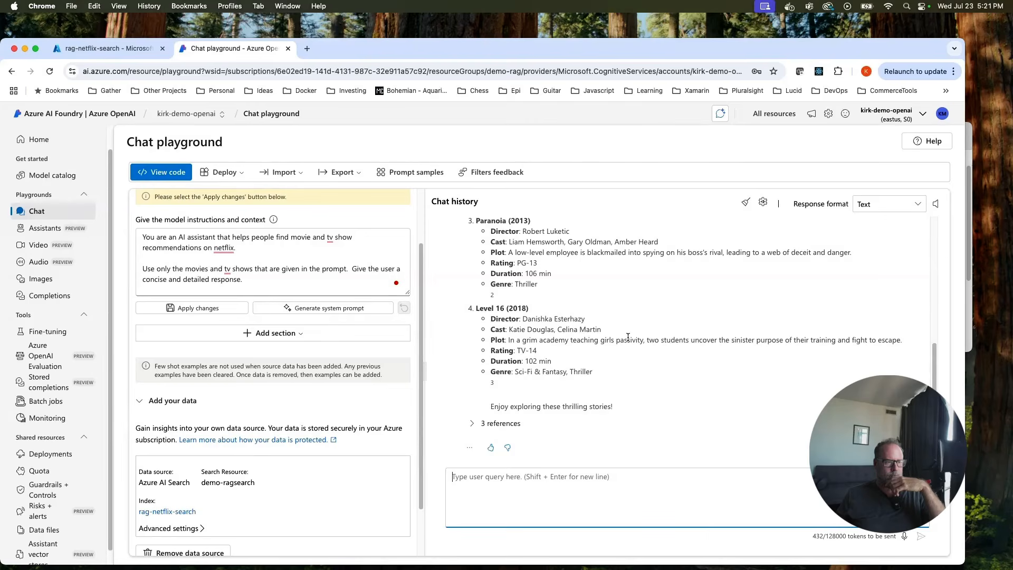
scroll(628, 336, up, 5)
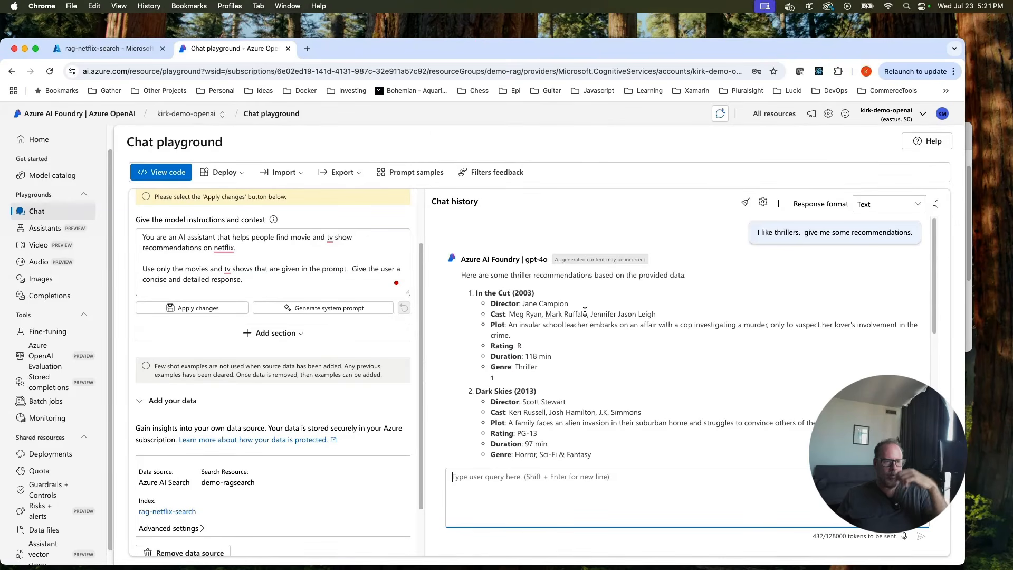
scroll(613, 315, down, 3)
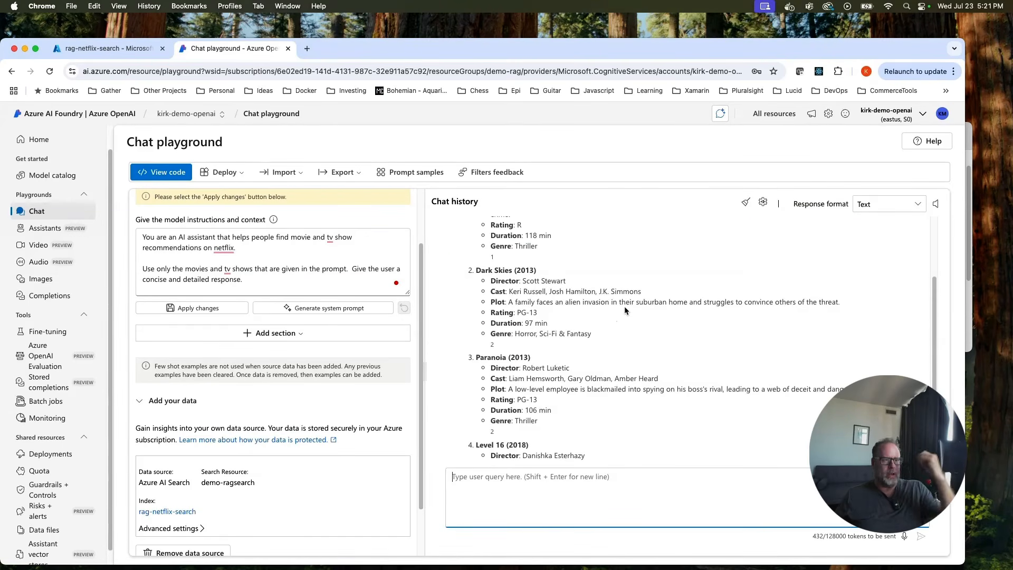
scroll(634, 308, up, 1)
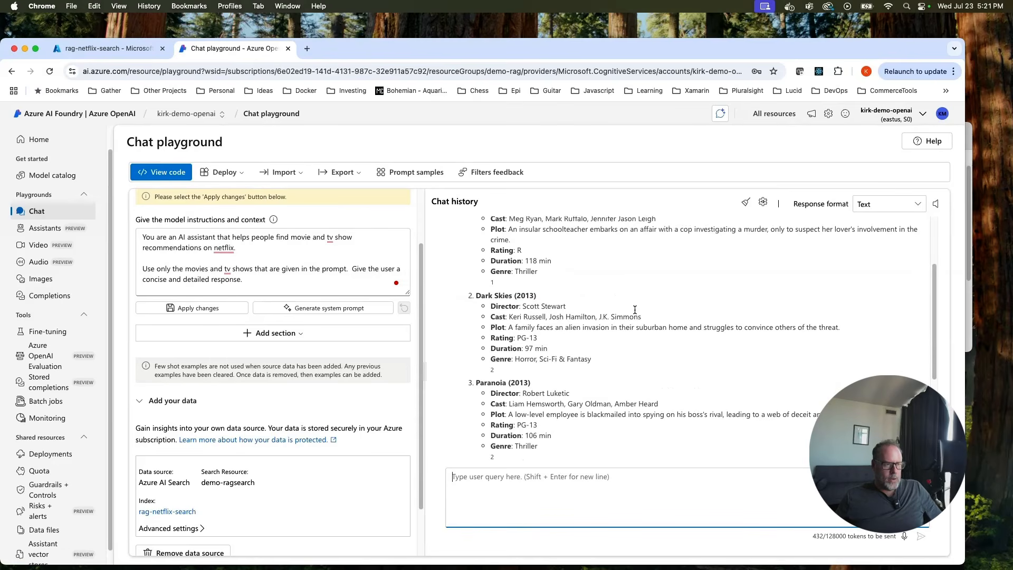
Search the Netflix spreadsheet for 'dar' to locate the Dark Skies row.
key(super+Tab)
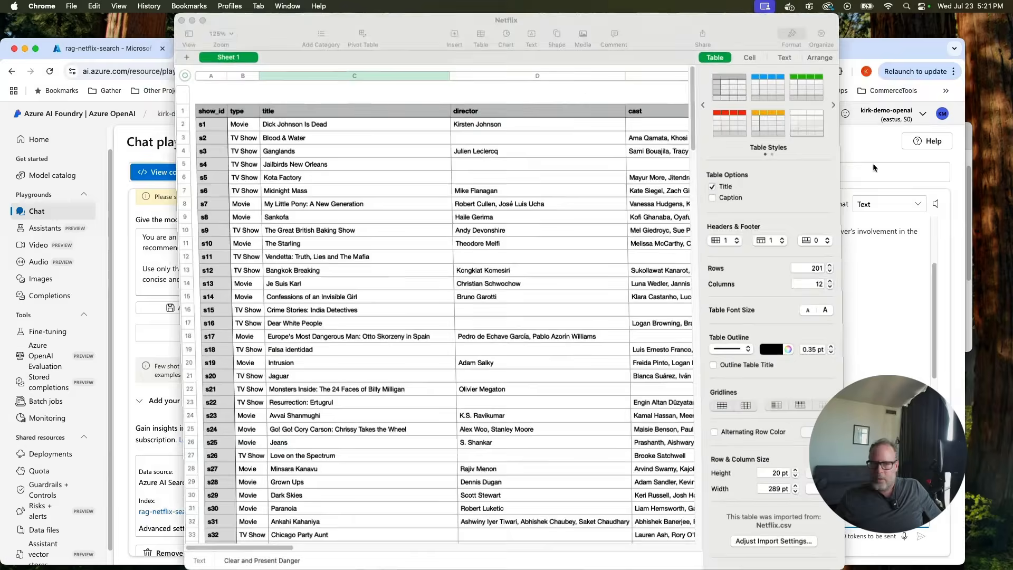
drag(647, 21, 631, 113)
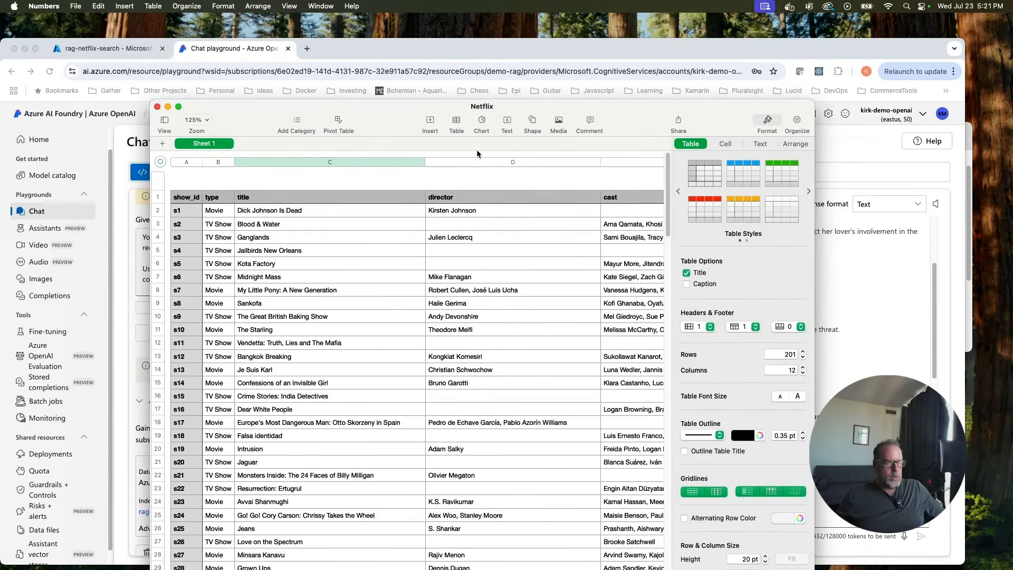
key(super+f)
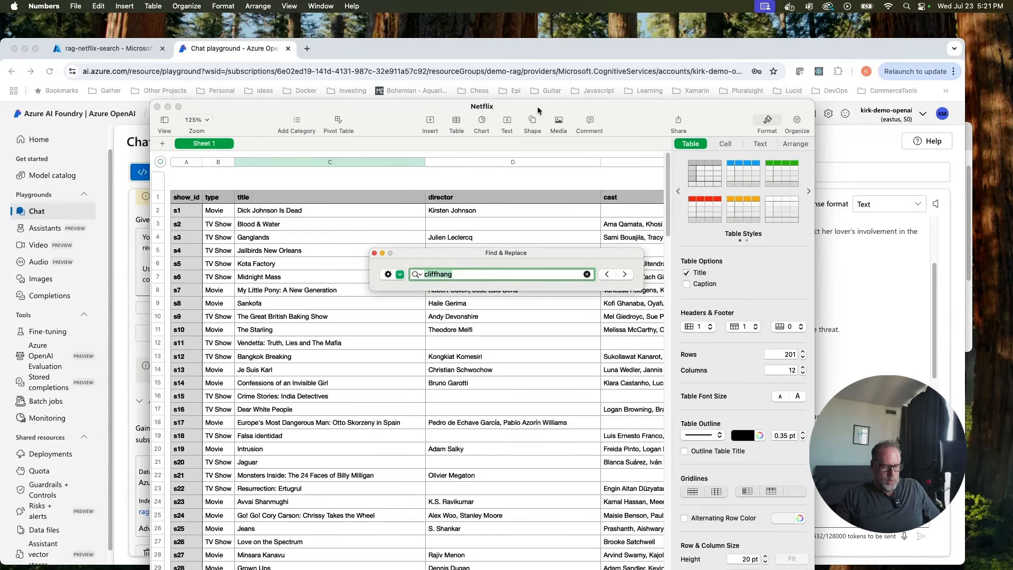
text(dark sk)
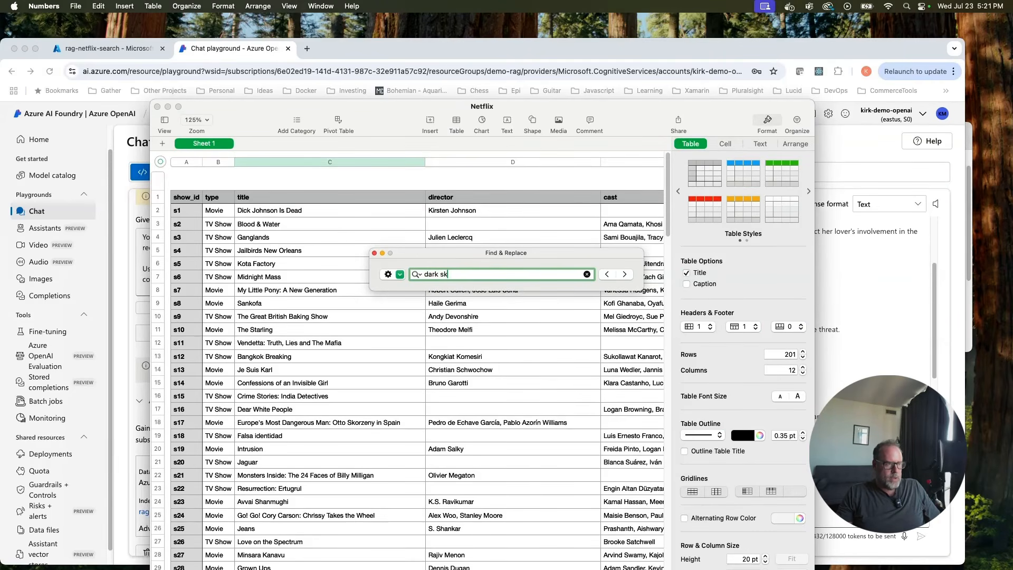
key(Return)
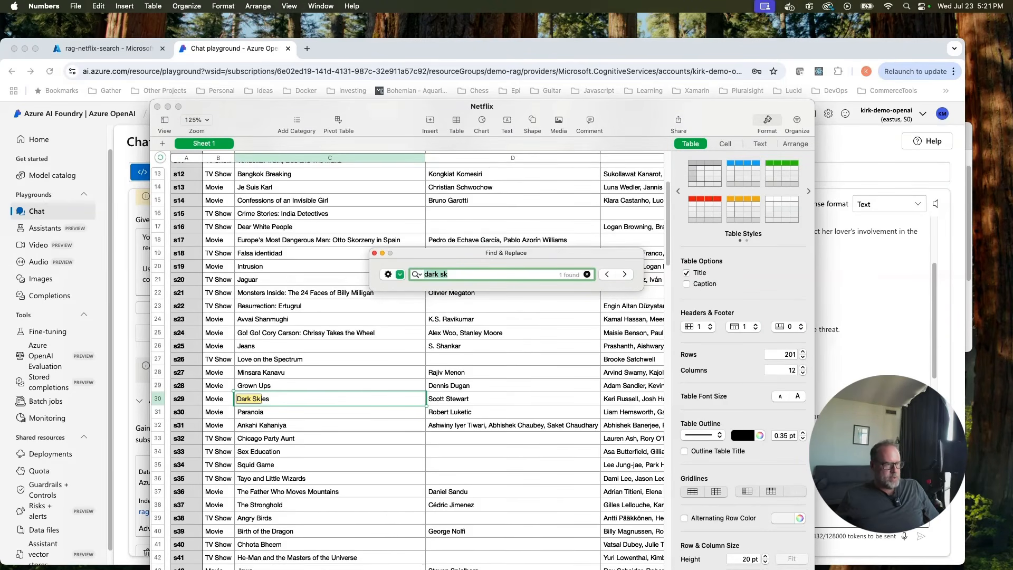
Return to the chat playground with the cursor in the user query box.
drag(708, 109, 676, 84)
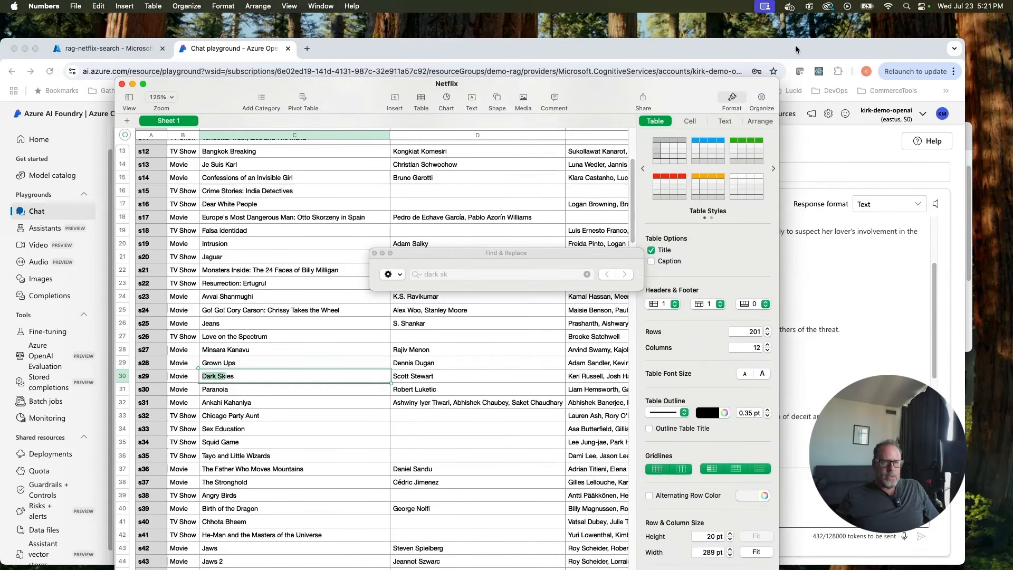
click(795, 45)
click(551, 486)
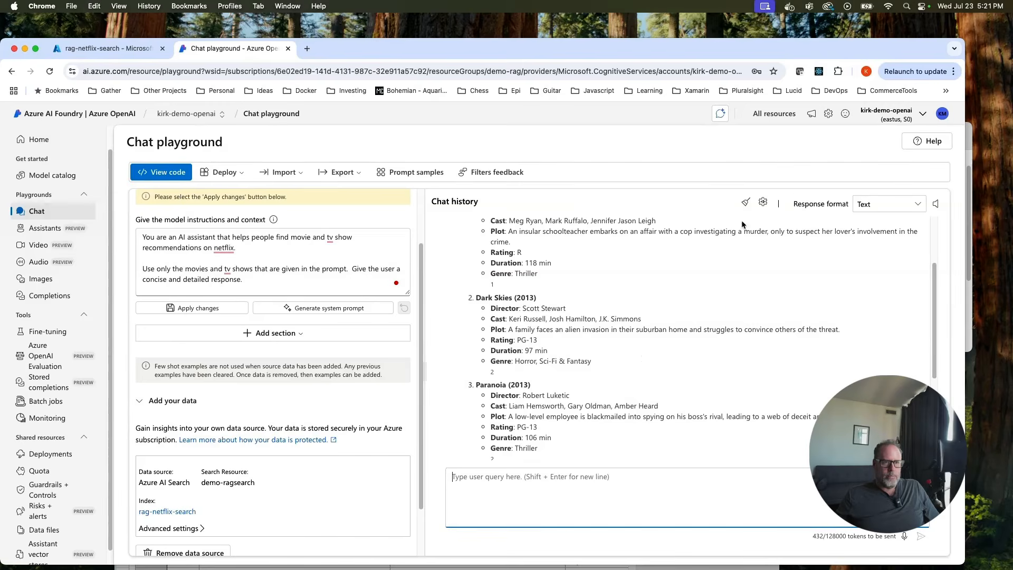
Clear the chat, ask 'something to watch with bruce willis', then show the Netflix spreadsheet.
click(745, 203)
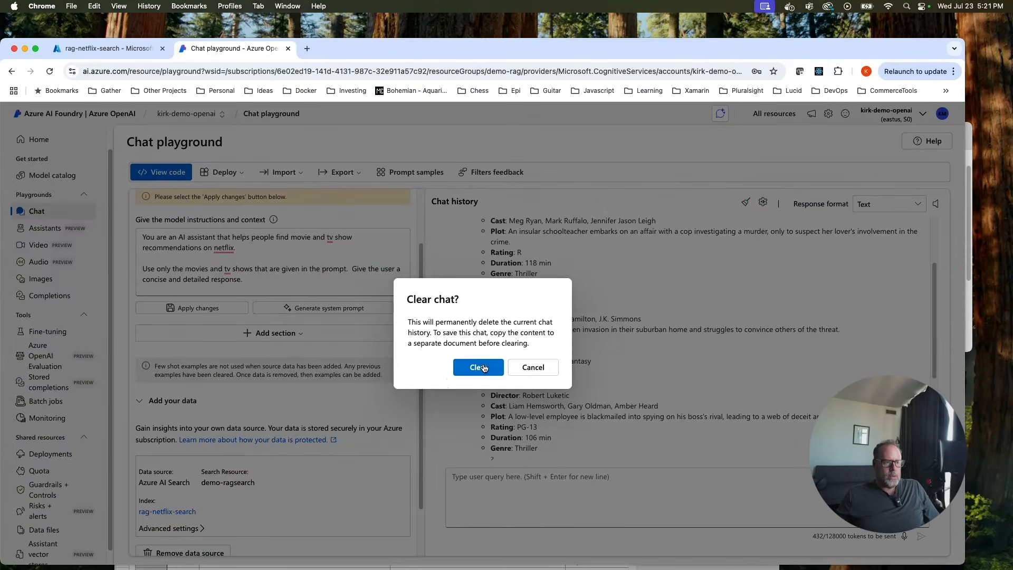
click(481, 366)
click(479, 488)
text(ike bruce willis)
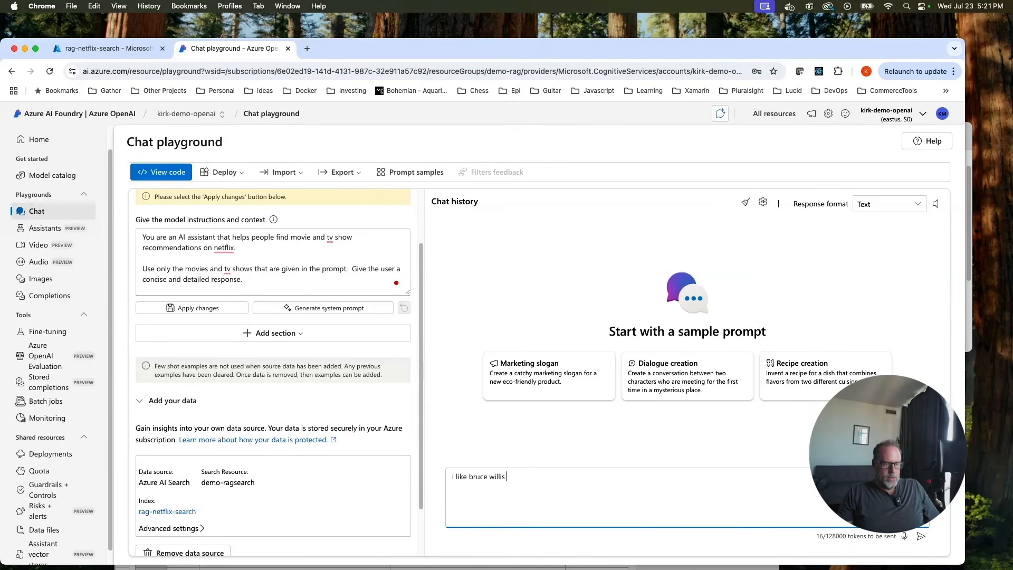
text(.  give me m)
key(BackSpace)
key(BackSpace)
text(s)
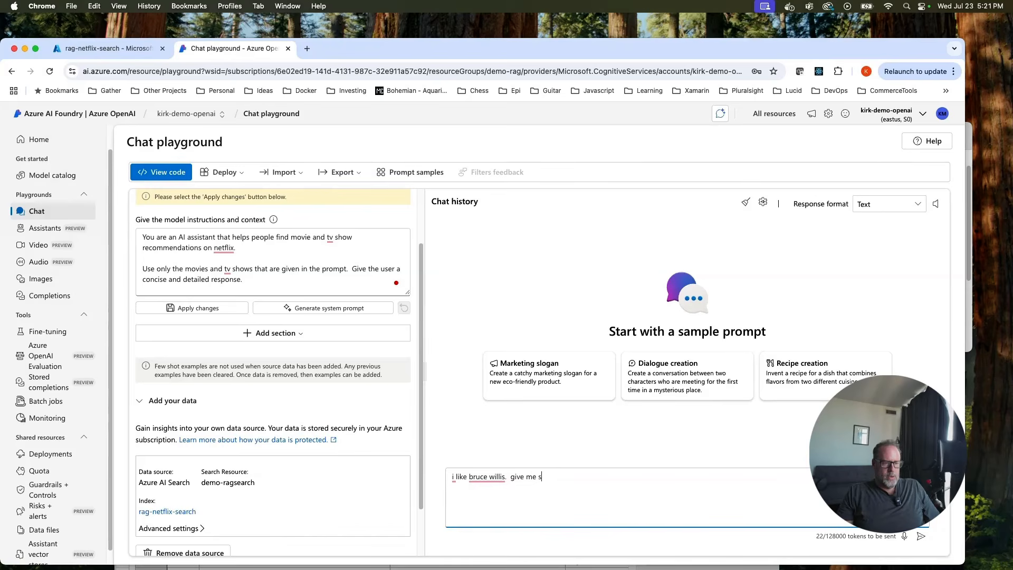
text(omething to watch with bruc)
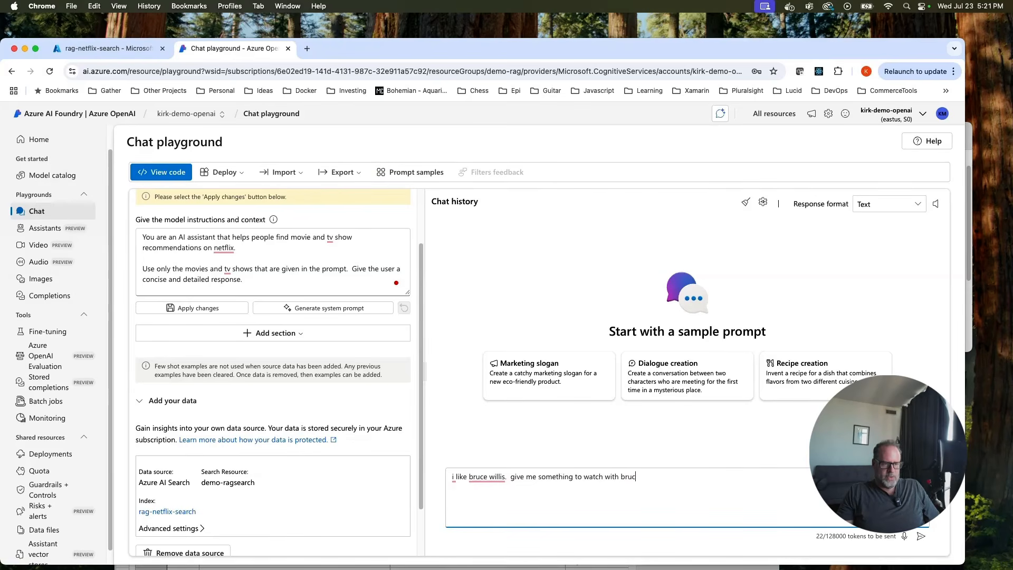
text(e willis.)
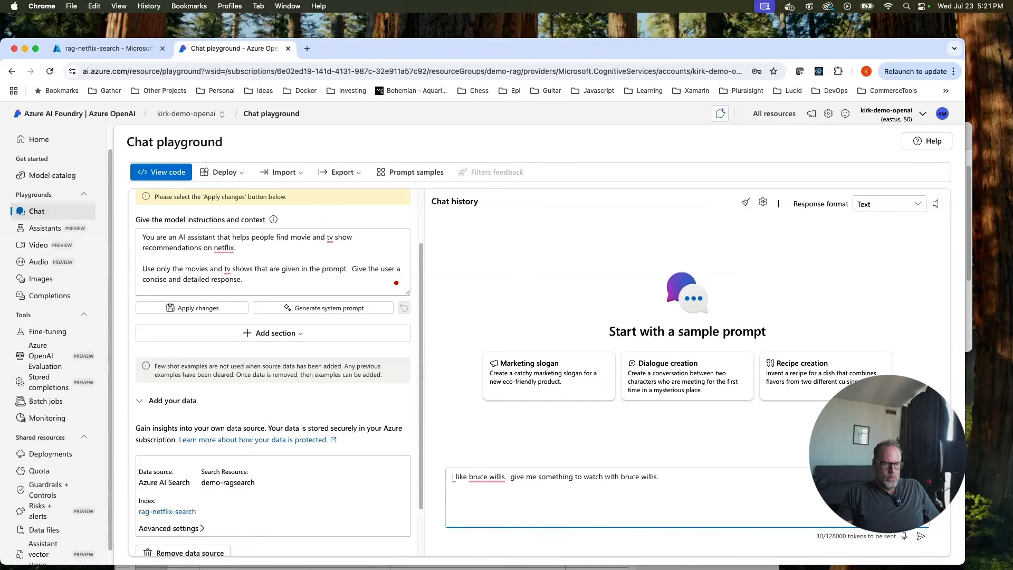
key(Return)
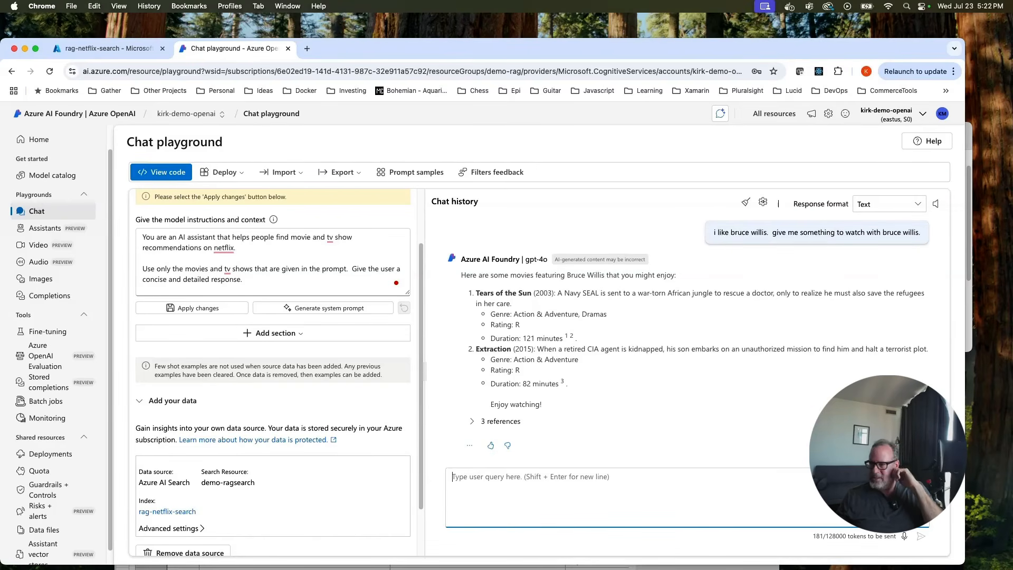
drag(595, 45, 639, 59)
click(565, 84)
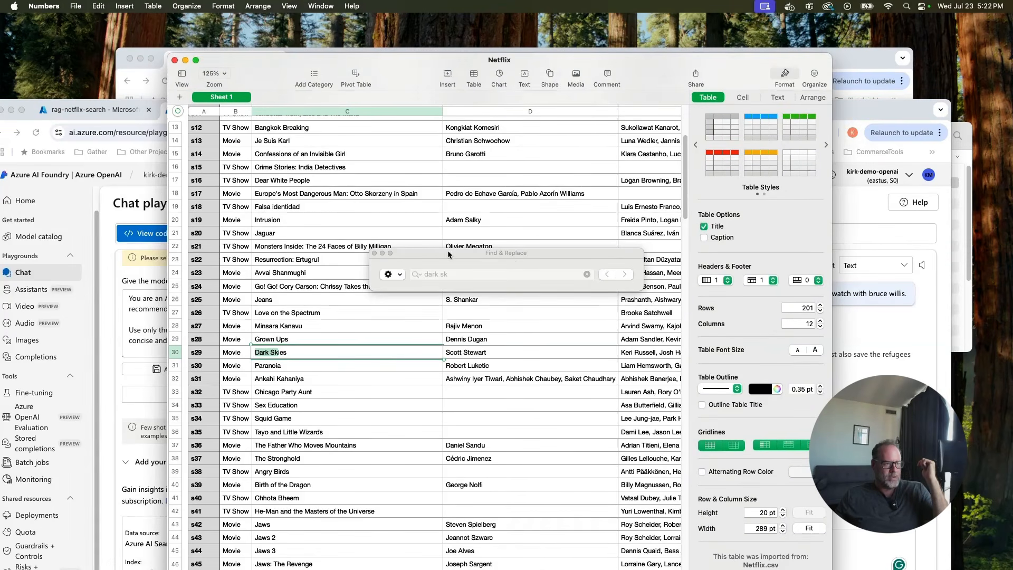
Search the Netflix sheet for 'tears of the sun' and compare it with the chat answer.
click(877, 113)
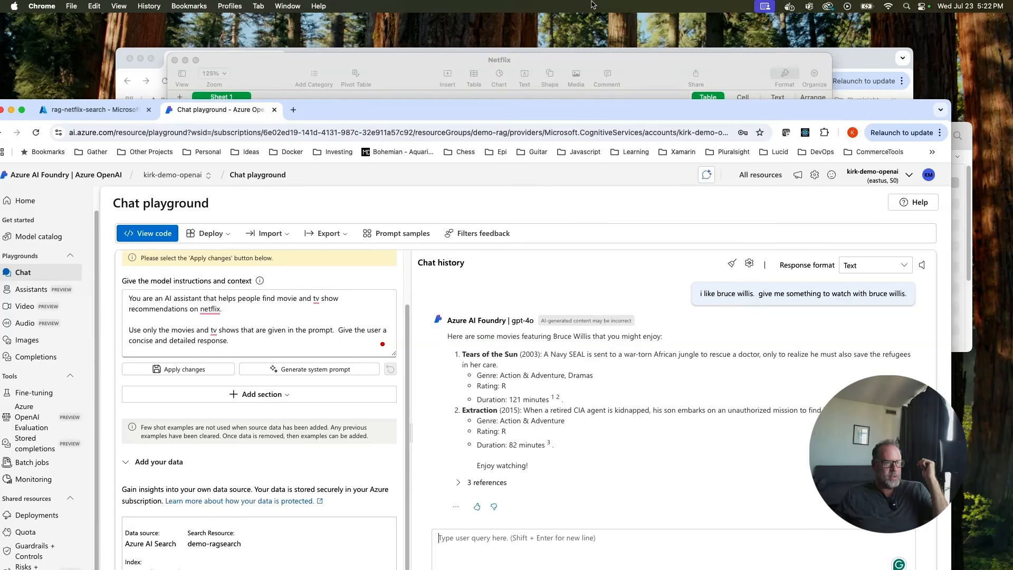
click(639, 65)
click(487, 274)
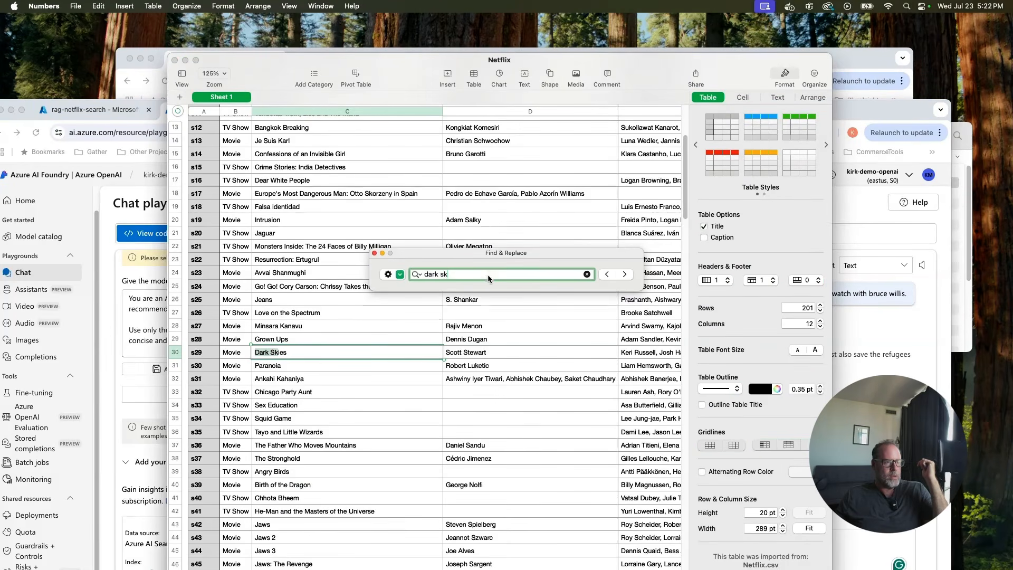
key(BackSpace)
key(BackSpace)
key(BackSpace)
key(BackSpace)
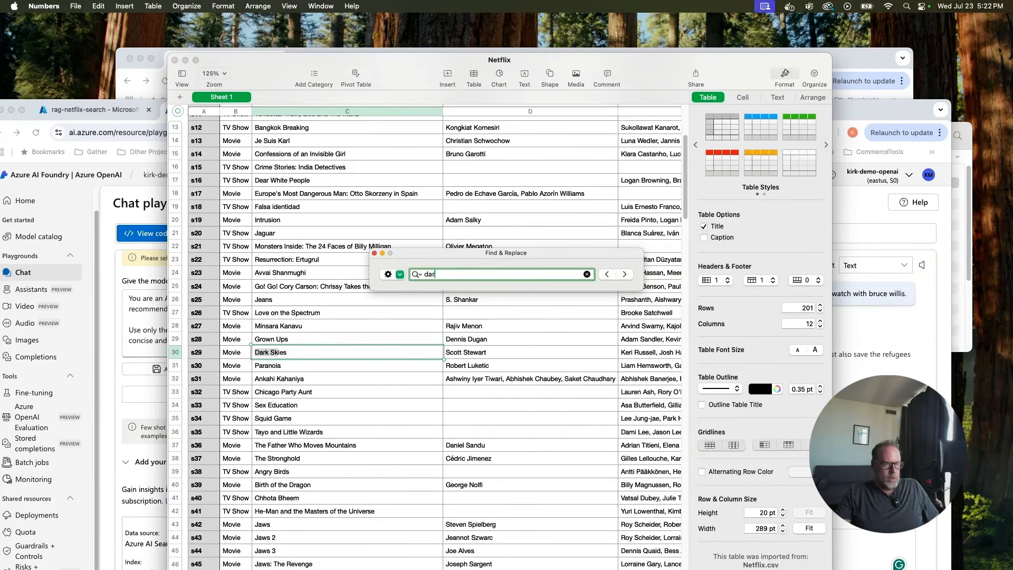
text(tears of the sun)
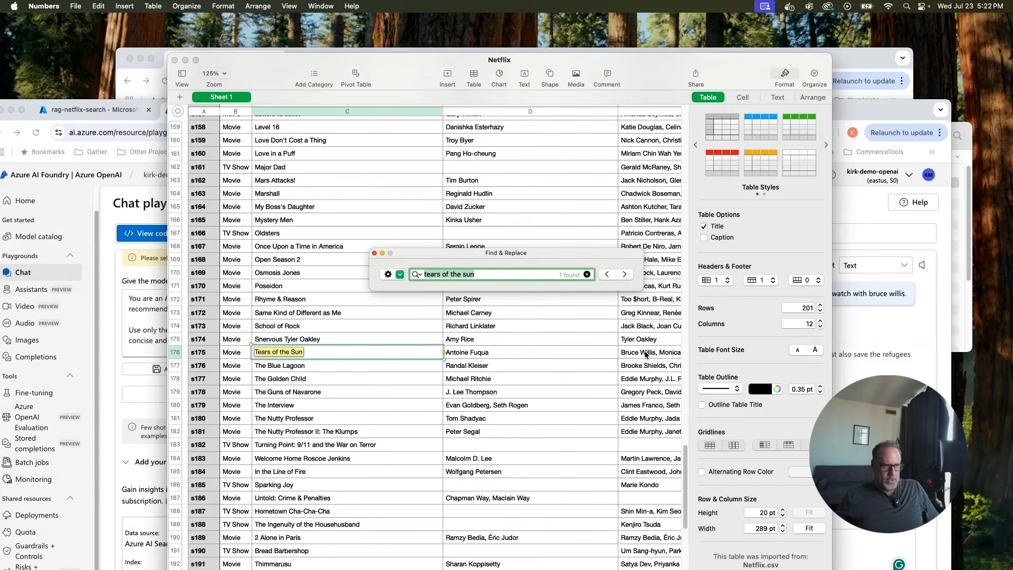
click(846, 108)
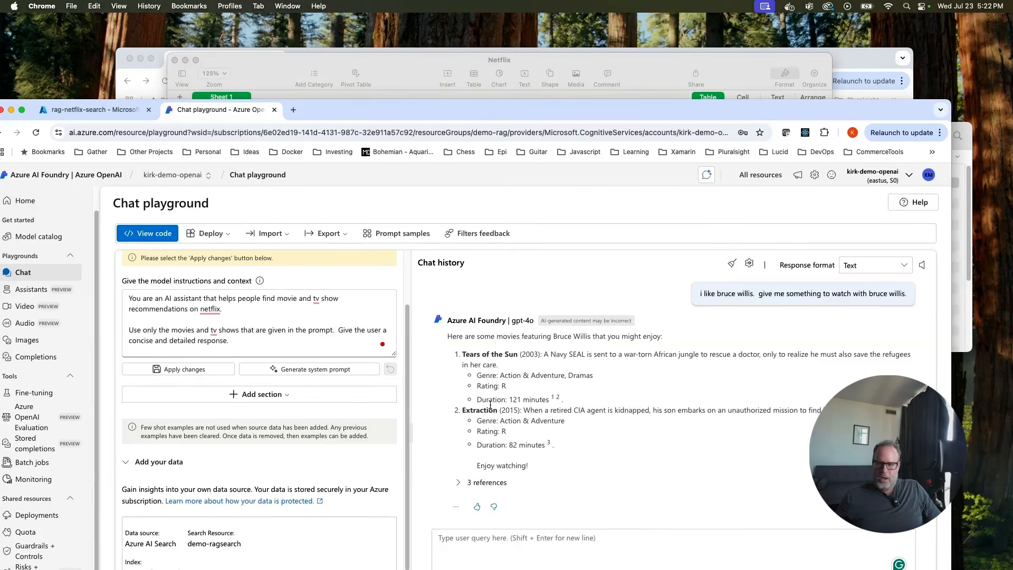
Search the sheet for 'pulp', finding no match, then bring the chat playground back.
click(644, 65)
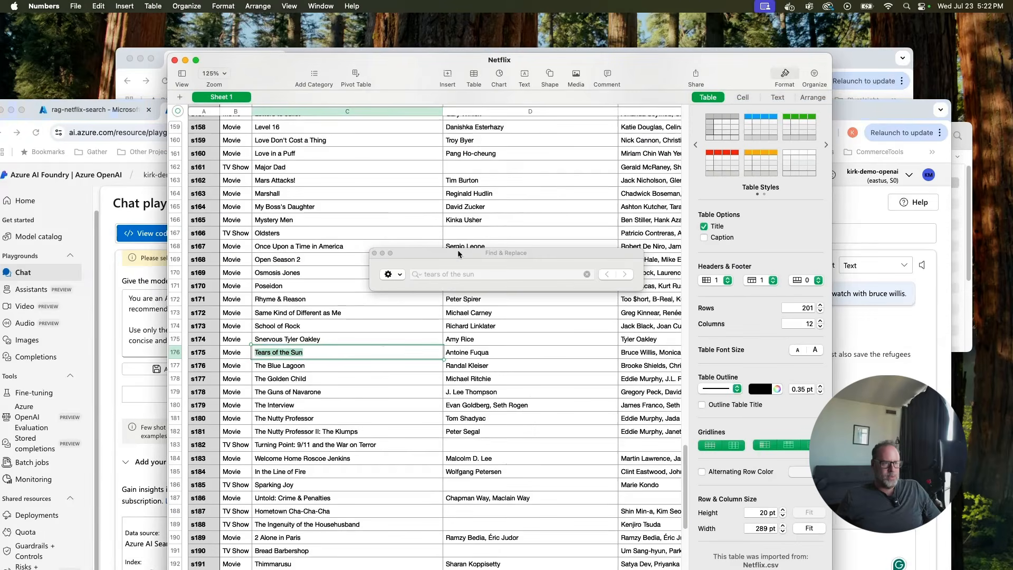
click(422, 276)
triple_click(470, 273)
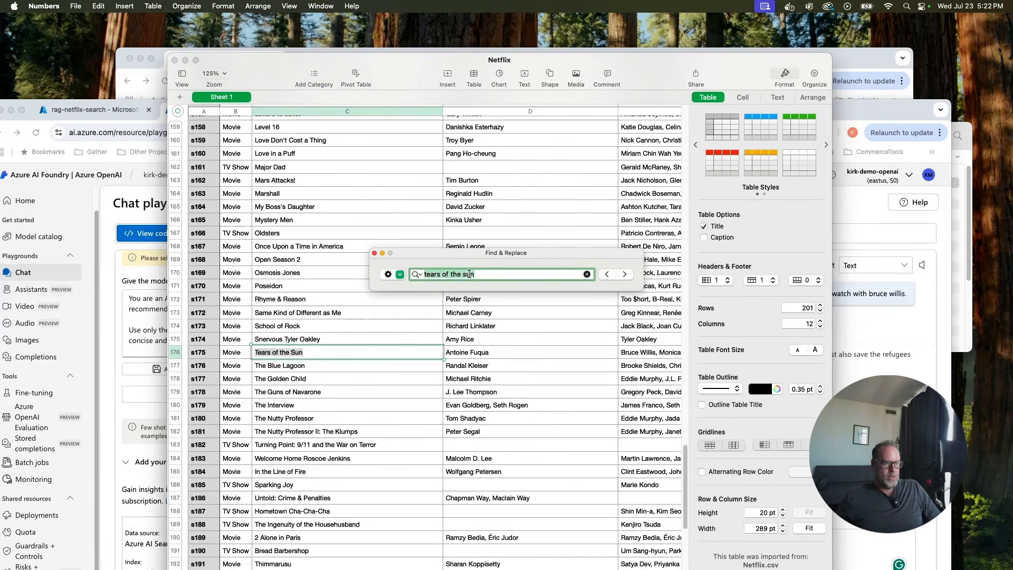
text(pulp)
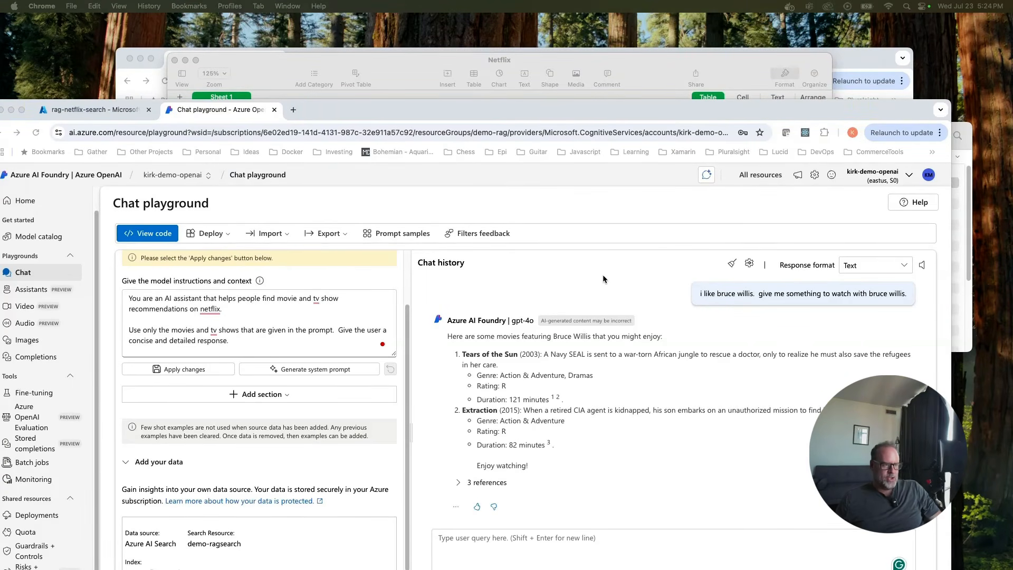
drag(518, 111, 529, 93)
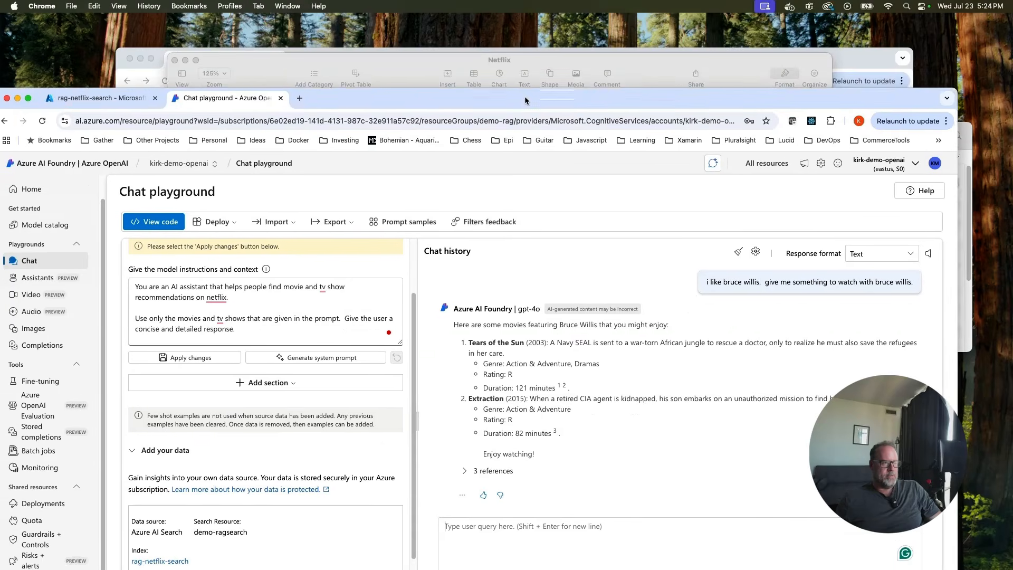
Show the chat's Python sample code and scroll through it, including the azure_search data source.
click(166, 214)
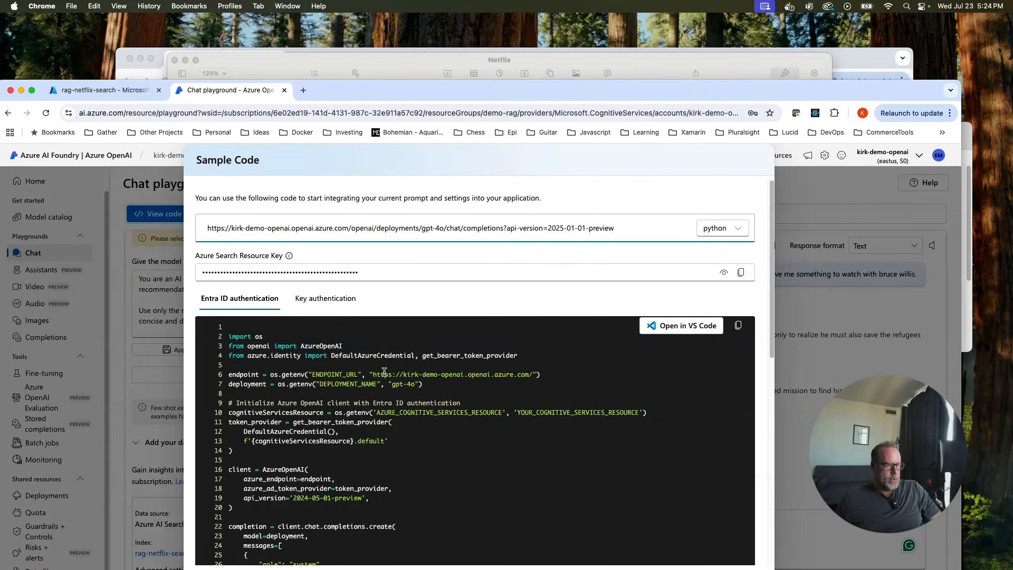
scroll(367, 372, down, 5)
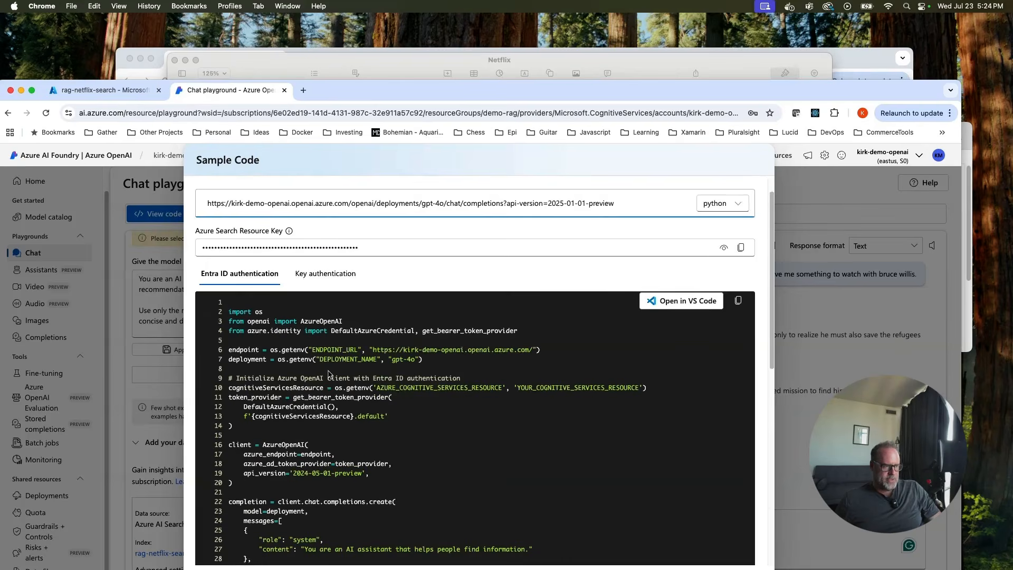
scroll(311, 353, up, 3)
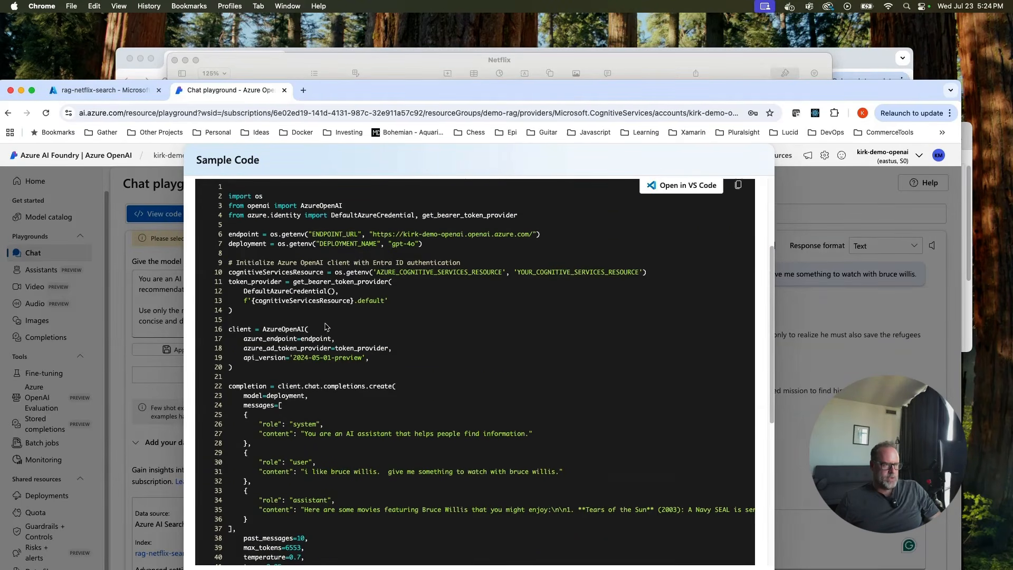
scroll(320, 324, up, 2)
scroll(324, 319, down, 4)
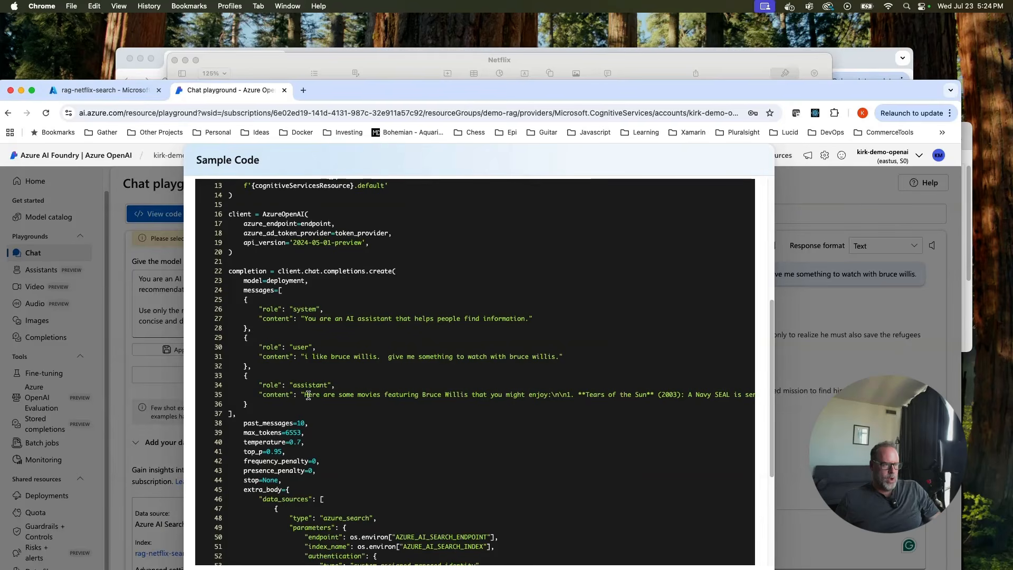
drag(305, 395, 626, 395)
click(627, 395)
scroll(383, 352, down, 3)
scroll(380, 351, down, 5)
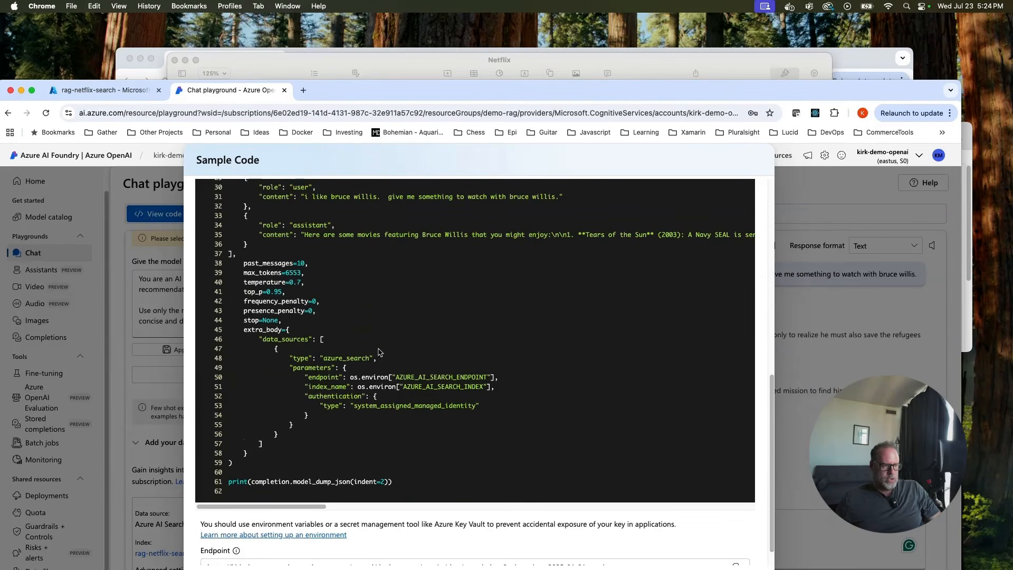
scroll(359, 347, up, 8)
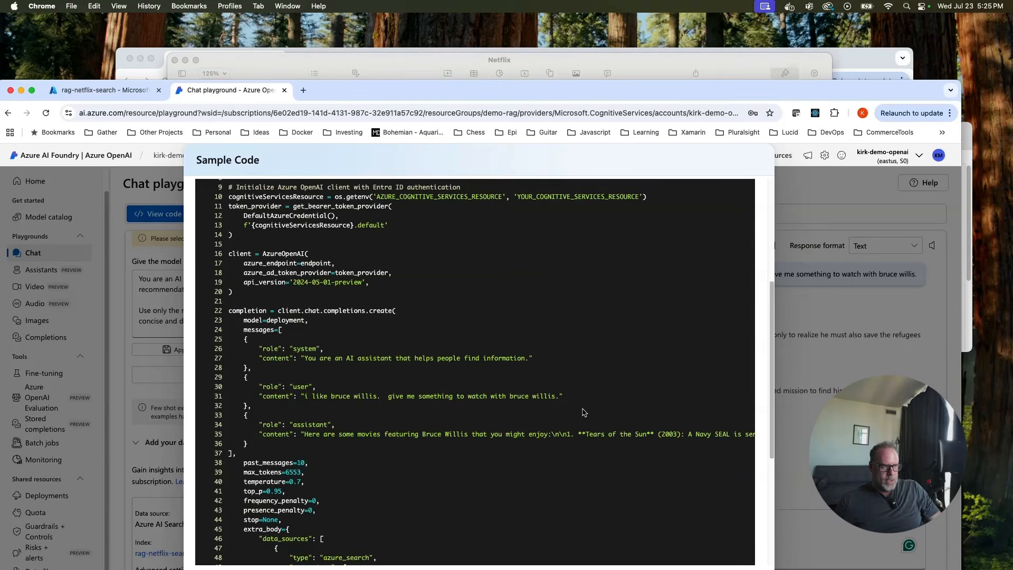
scroll(583, 412, up, 1)
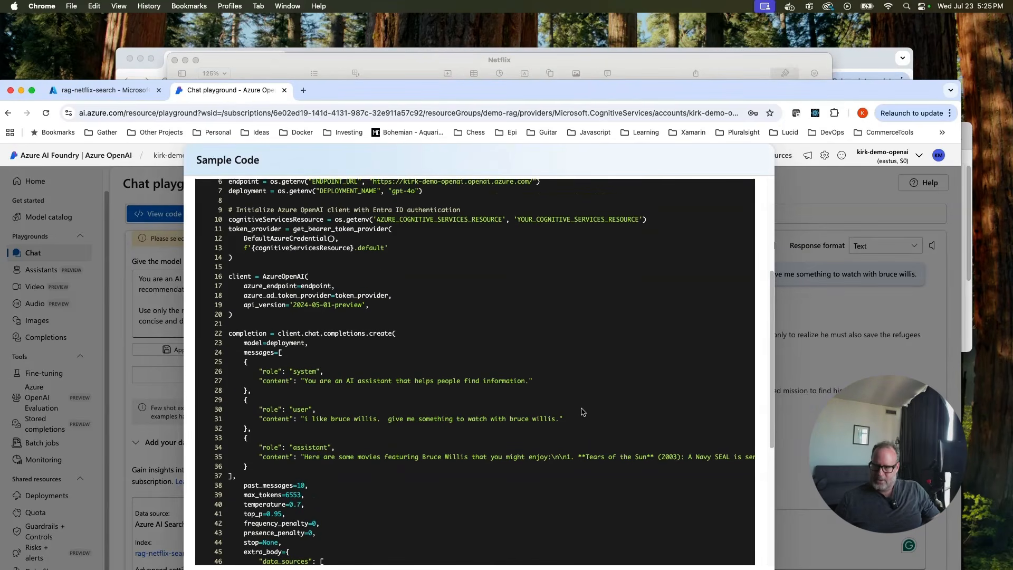